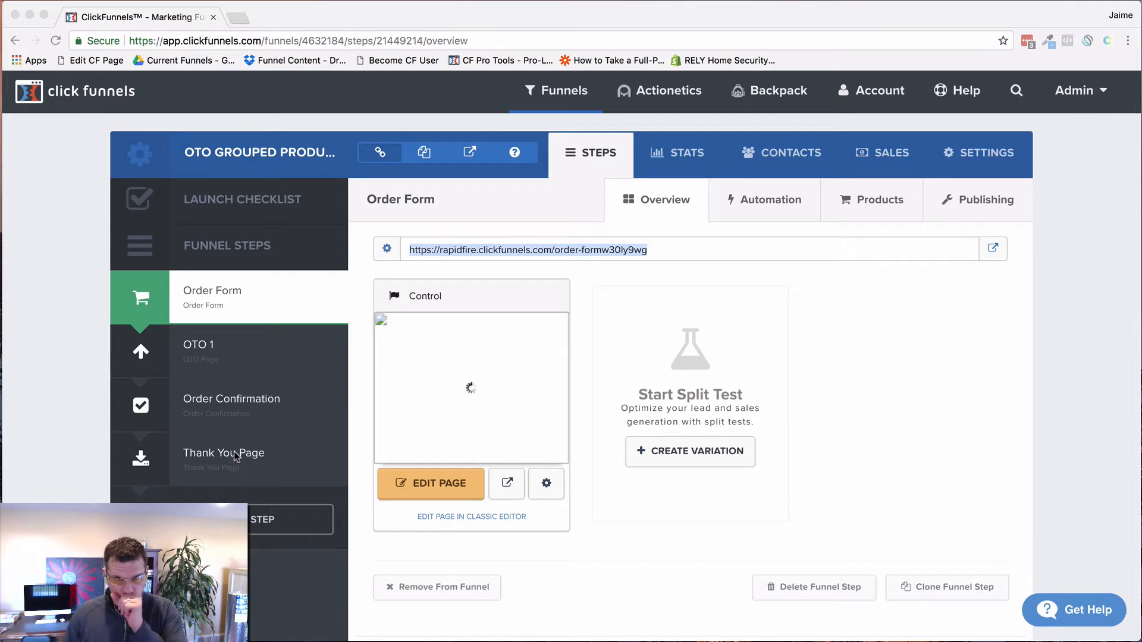
Step: Check the Order Form's $27 Test Product 1, then list OTO 1's products: Oto Product 1 and 2
{"action": "left_click", "coordinate": [874, 204]}
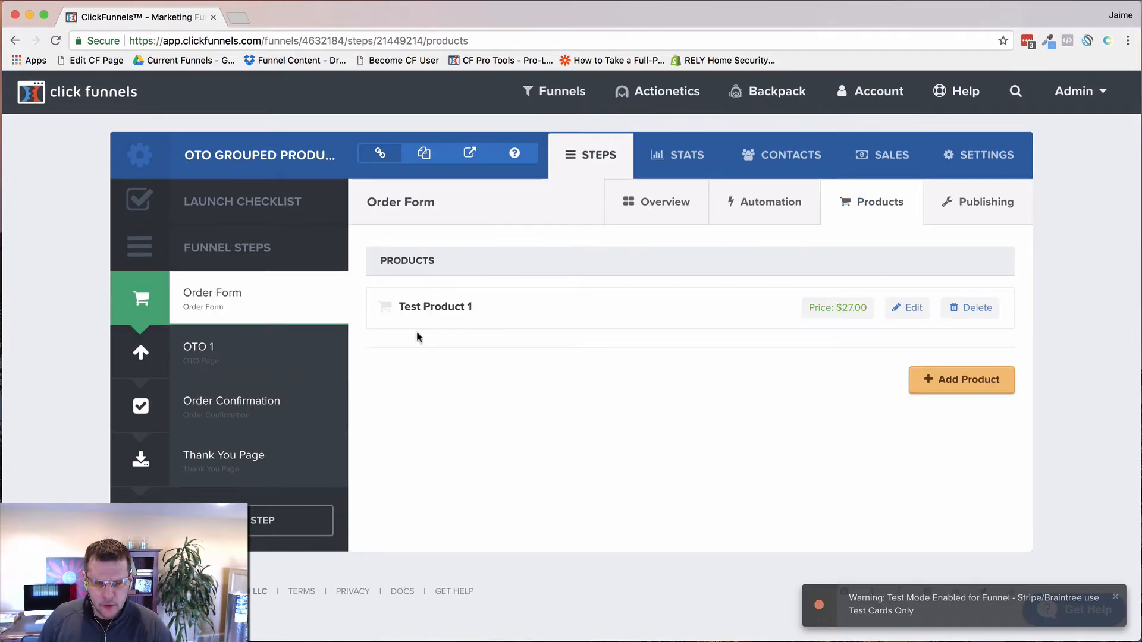
{"action": "left_click", "coordinate": [202, 357]}
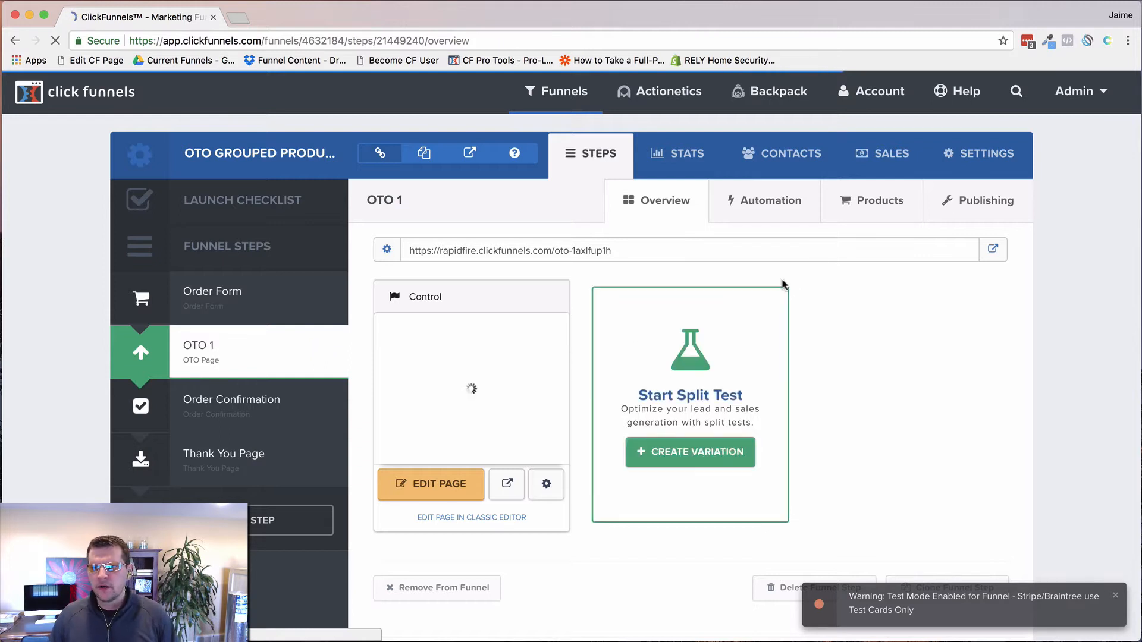
{"action": "left_click", "coordinate": [875, 201]}
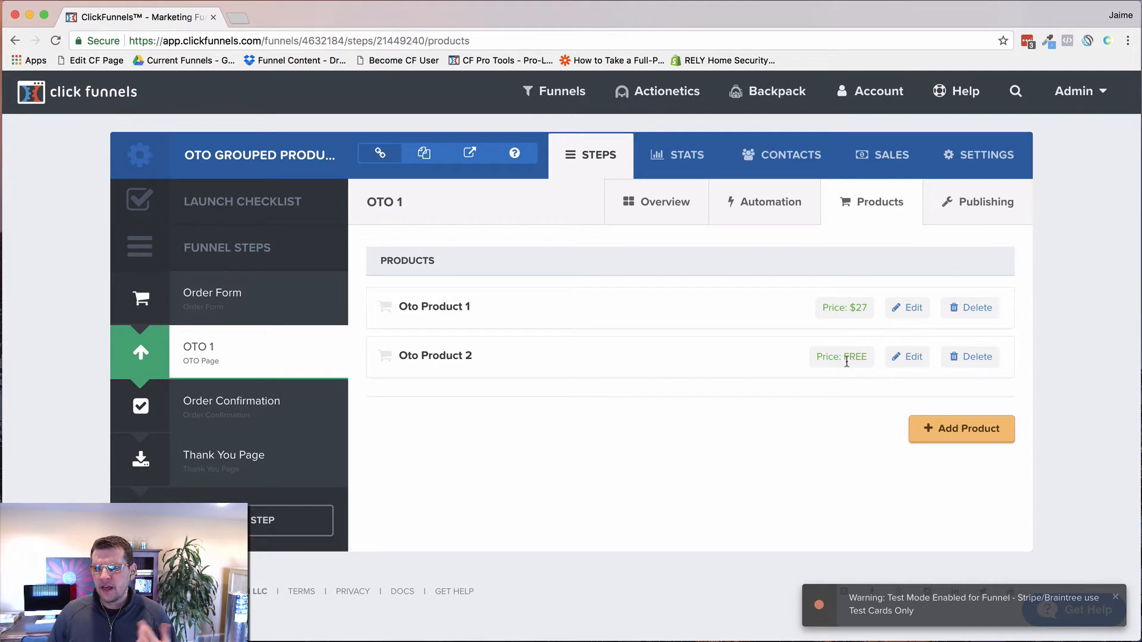
{"action": "left_click", "coordinate": [908, 357]}
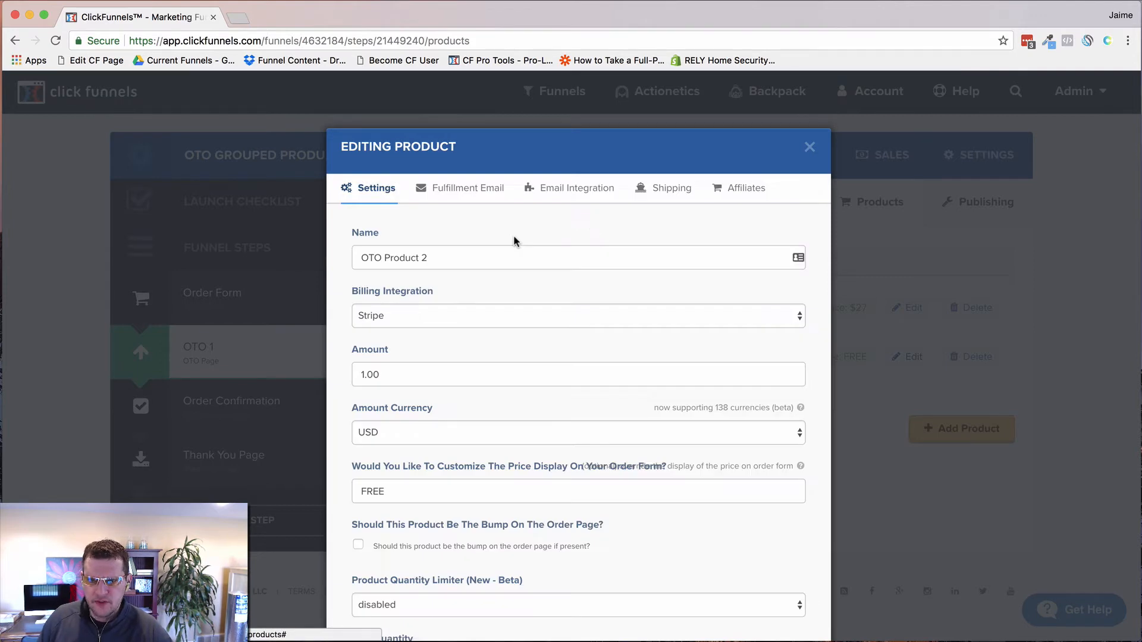
{"action": "scroll", "coordinate": [440, 345], "scroll_direction": "down", "scroll_amount": 4}
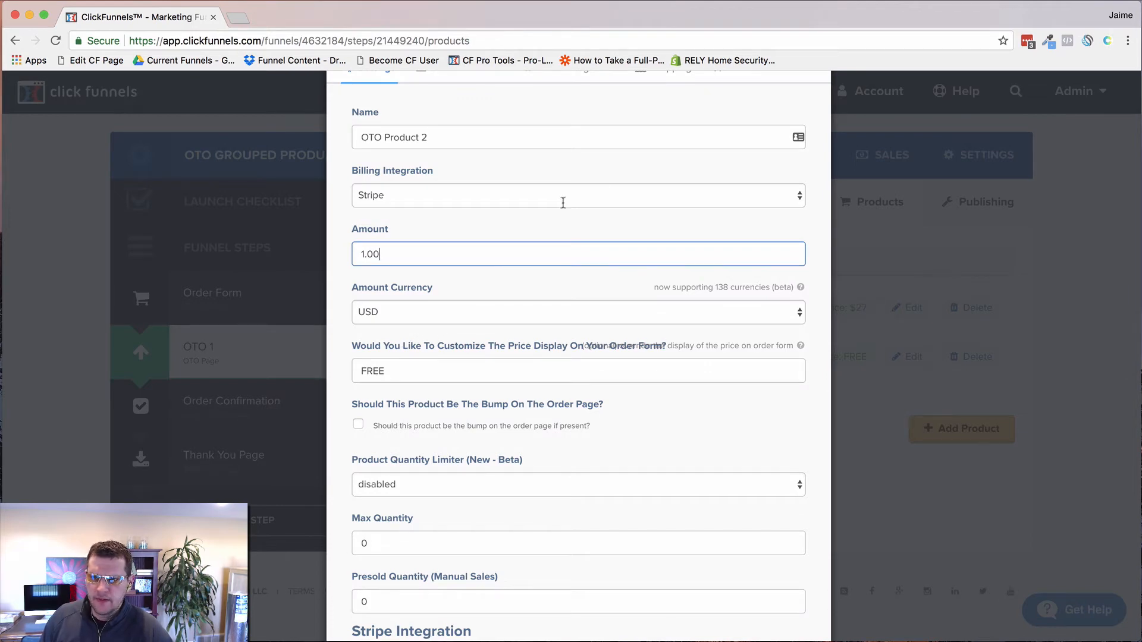
{"action": "scroll", "coordinate": [488, 250], "scroll_direction": "up", "scroll_amount": 4}
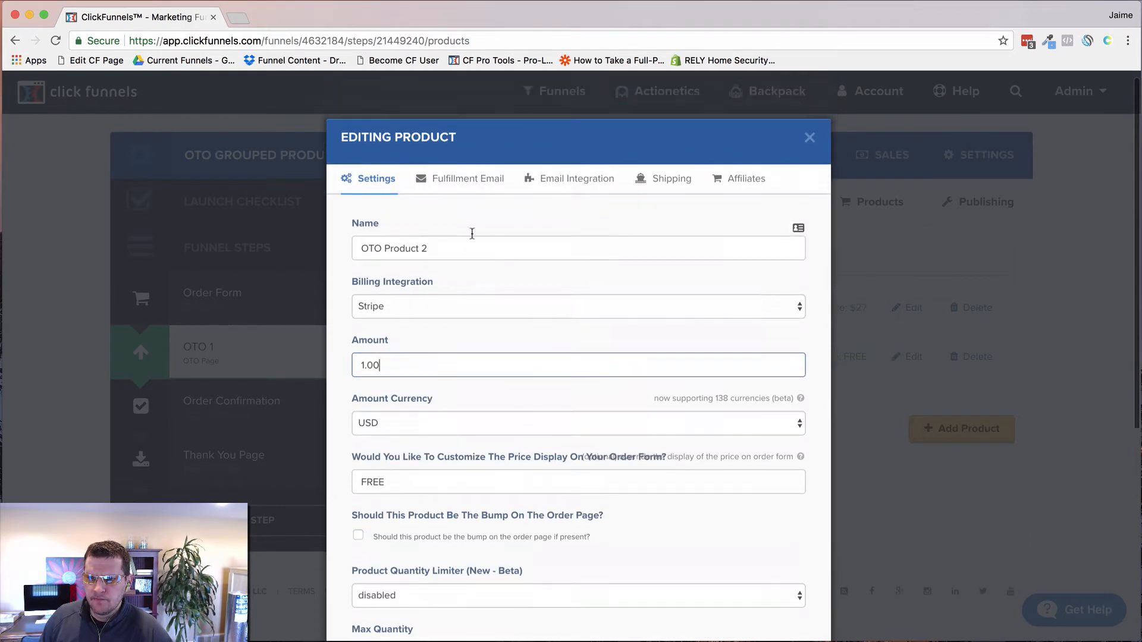
{"action": "left_click", "coordinate": [810, 147]}
{"action": "left_click", "coordinate": [910, 307]}
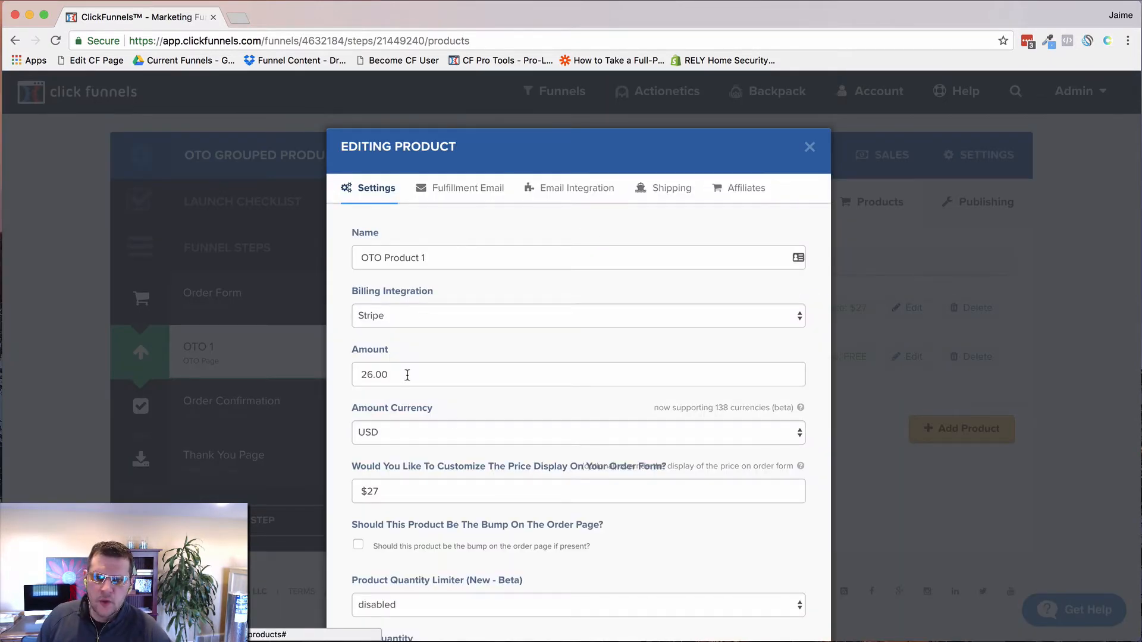
{"action": "left_click", "coordinate": [407, 375]}
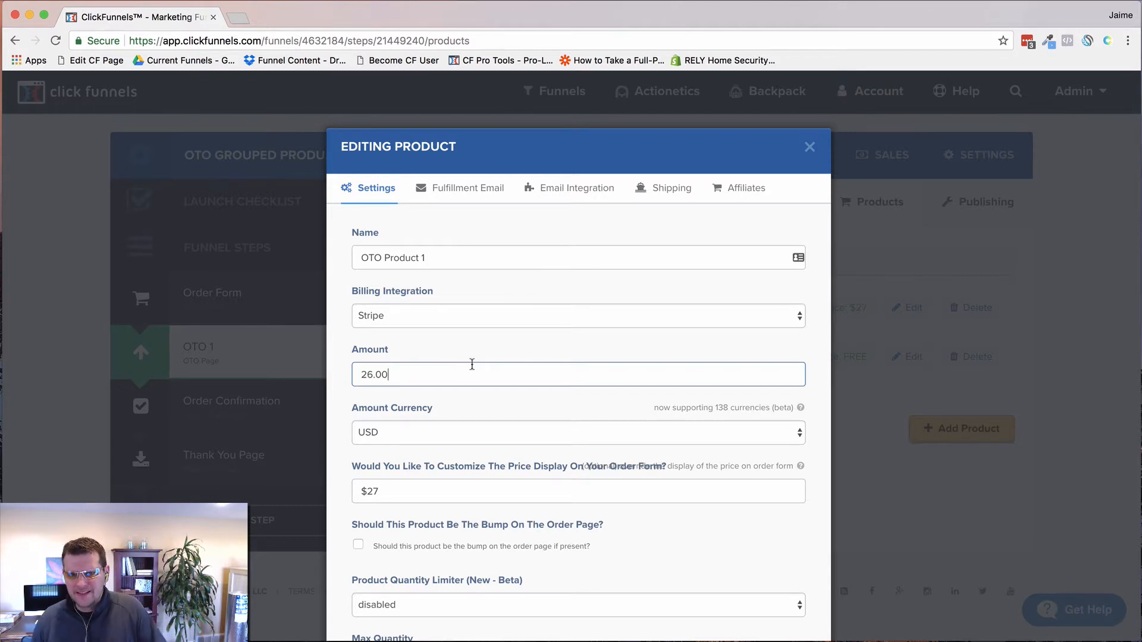
{"action": "left_click", "coordinate": [809, 147]}
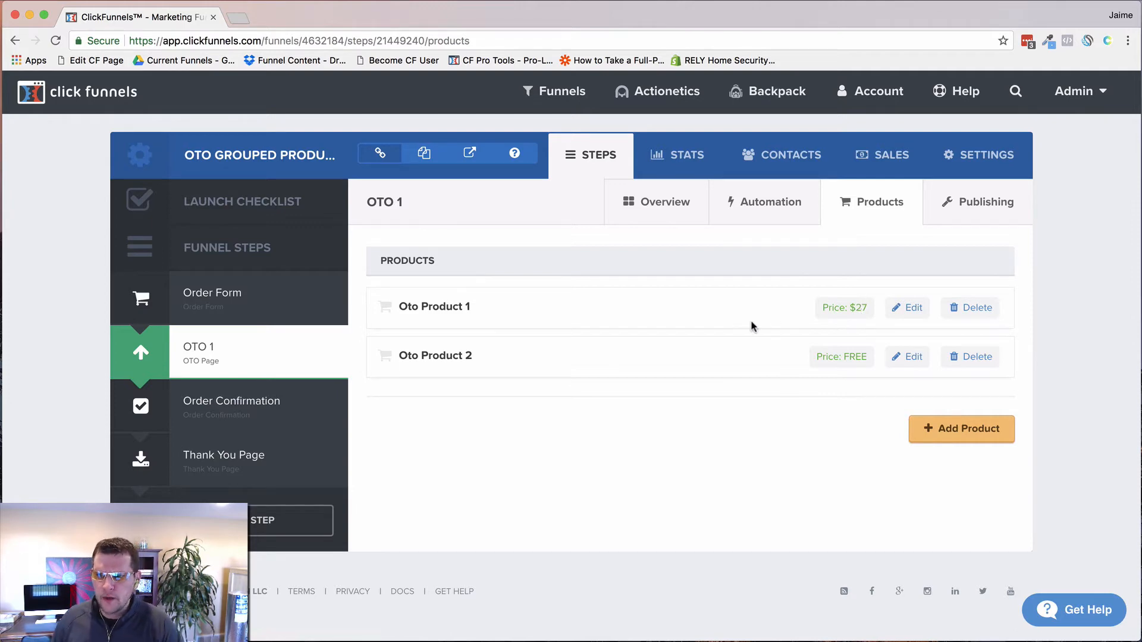
Step: Open Oto Product 2's settings and trim its amount to 1.00 USD
{"action": "left_click", "coordinate": [914, 357]}
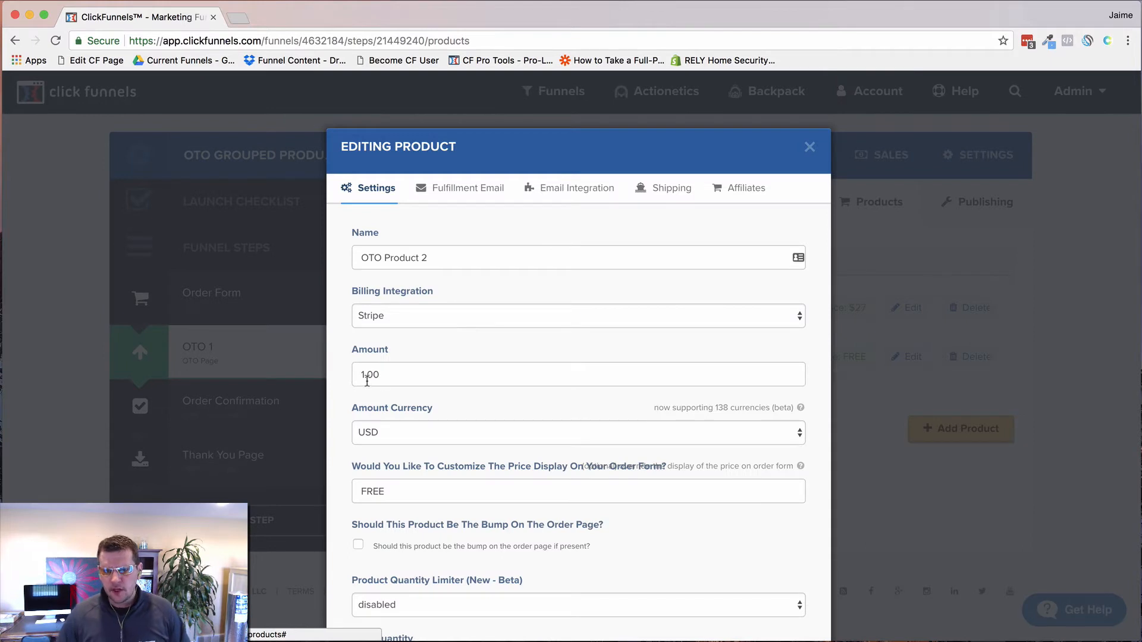
{"action": "left_click", "coordinate": [364, 376]}
{"action": "key", "text": "BackSpace"}
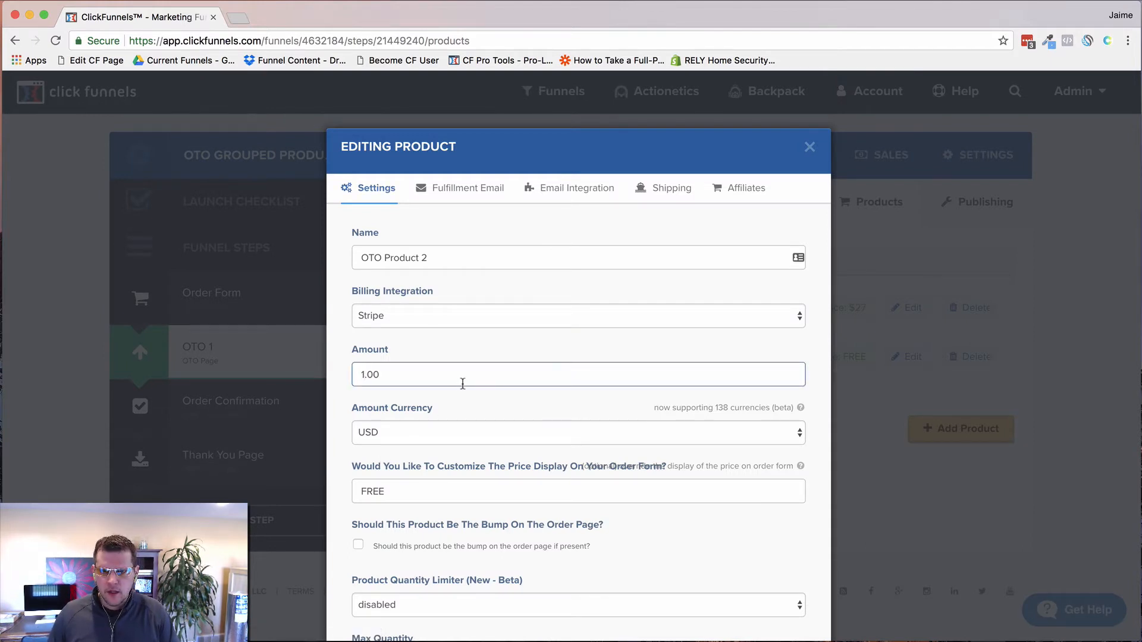
{"action": "key", "text": "Tab"}
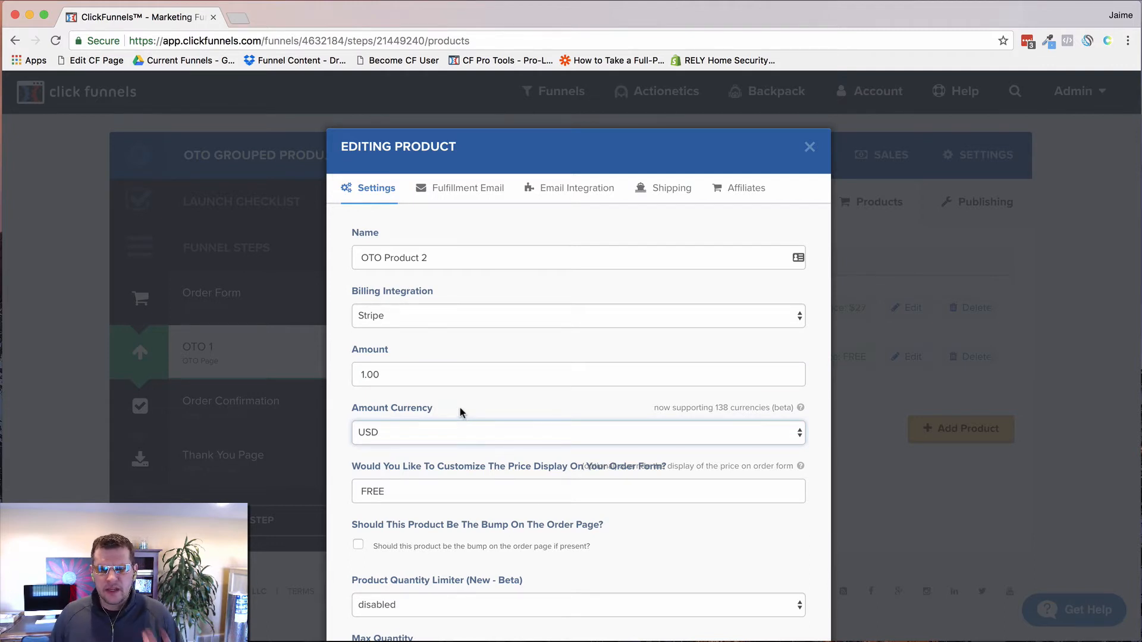
Step: Rename the product to '$1 Trial For 30 Days' and save it
{"action": "scroll", "coordinate": [458, 404], "scroll_direction": "down", "scroll_amount": 1}
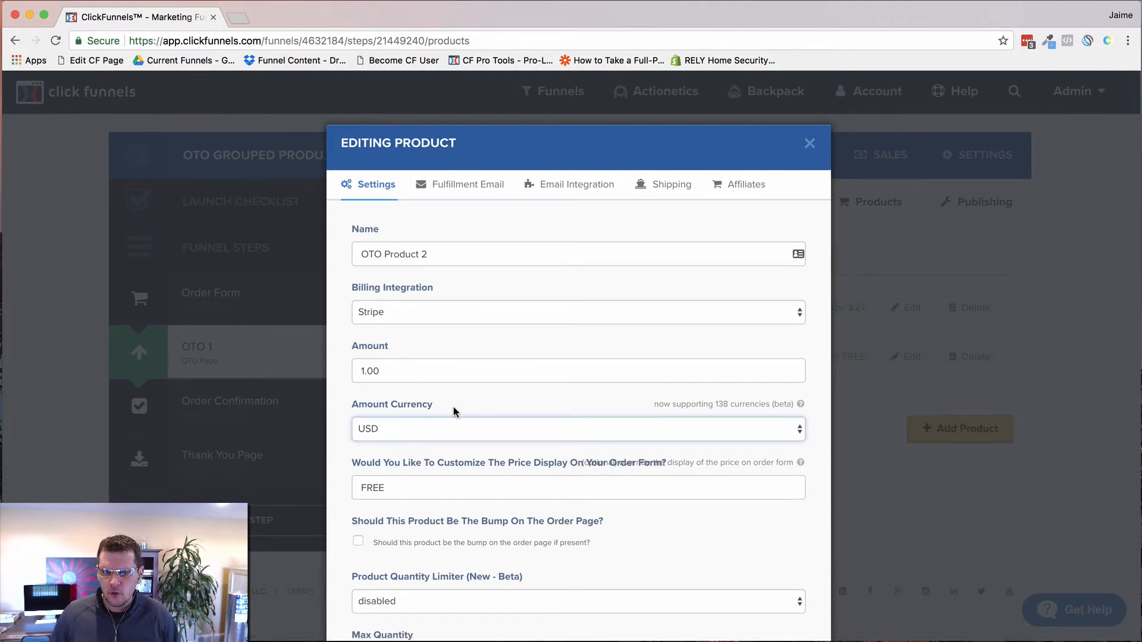
{"action": "scroll", "coordinate": [453, 409], "scroll_direction": "down", "scroll_amount": 5}
{"action": "scroll", "coordinate": [466, 419], "scroll_direction": "down", "scroll_amount": 6}
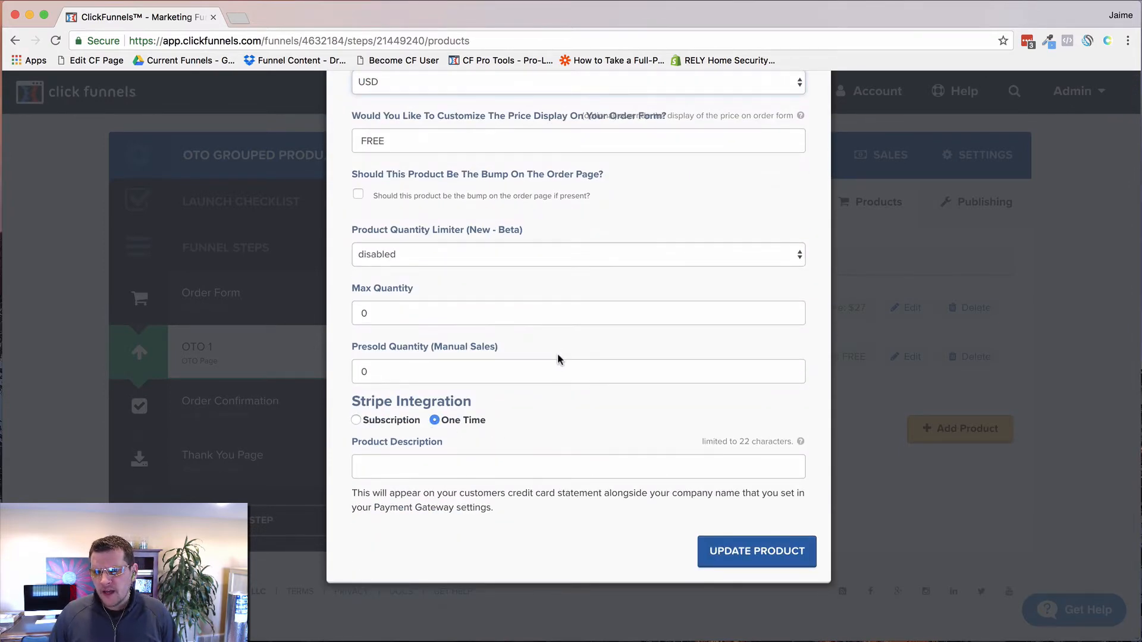
{"action": "scroll", "coordinate": [558, 358], "scroll_direction": "up", "scroll_amount": 8}
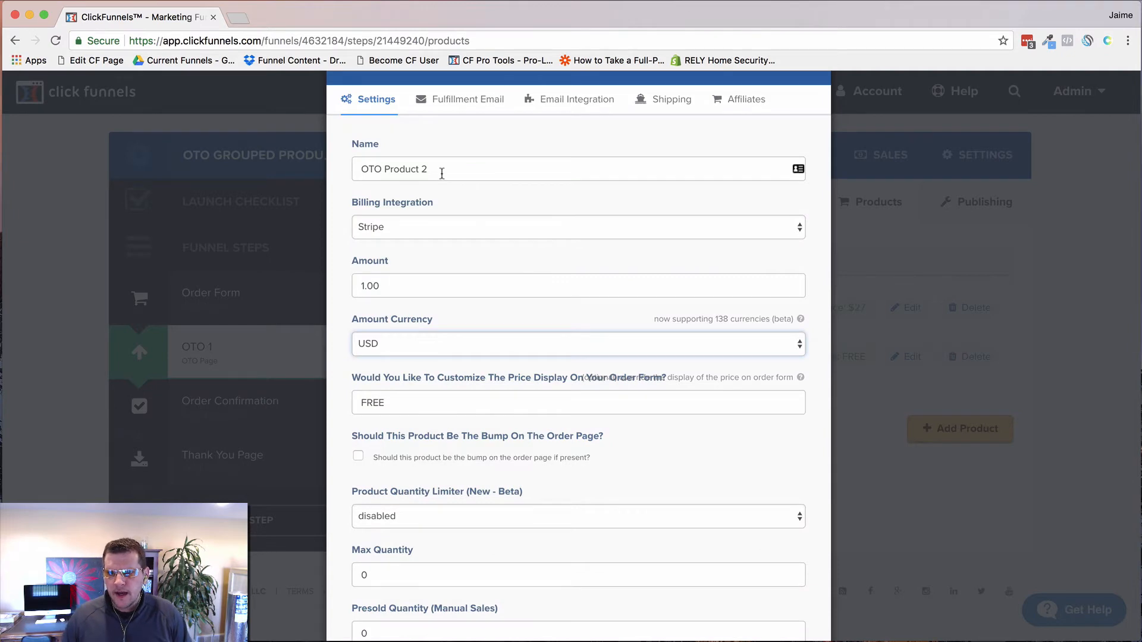
{"action": "left_click_drag", "start_coordinate": [442, 173], "coordinate": [324, 169]}
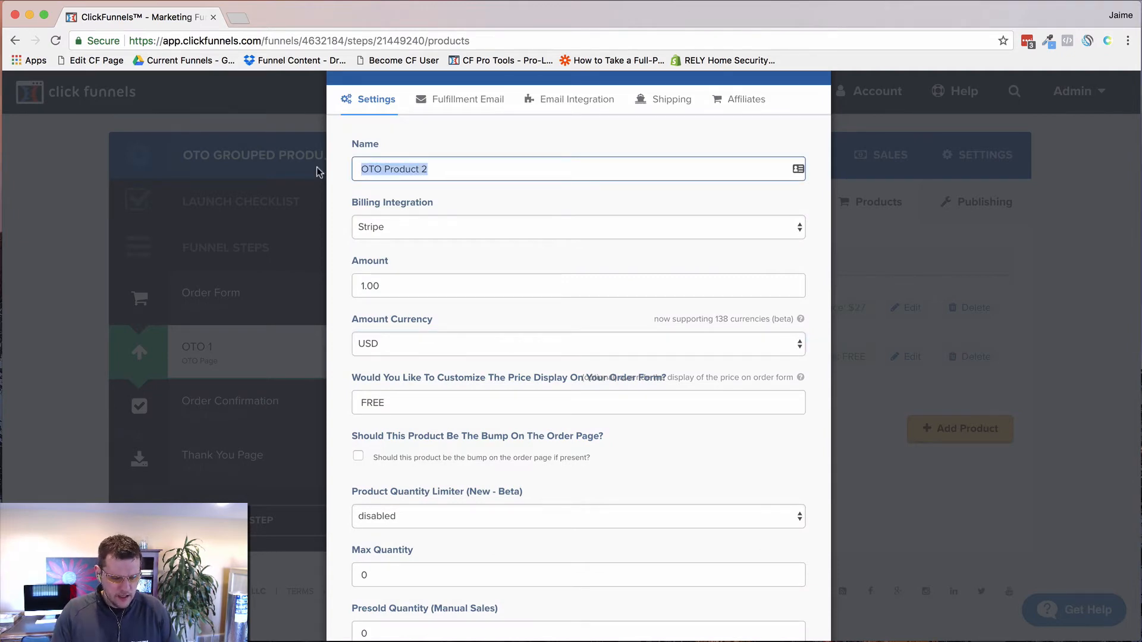
{"action": "type", "text": "$1 Trial For 30 Days"}
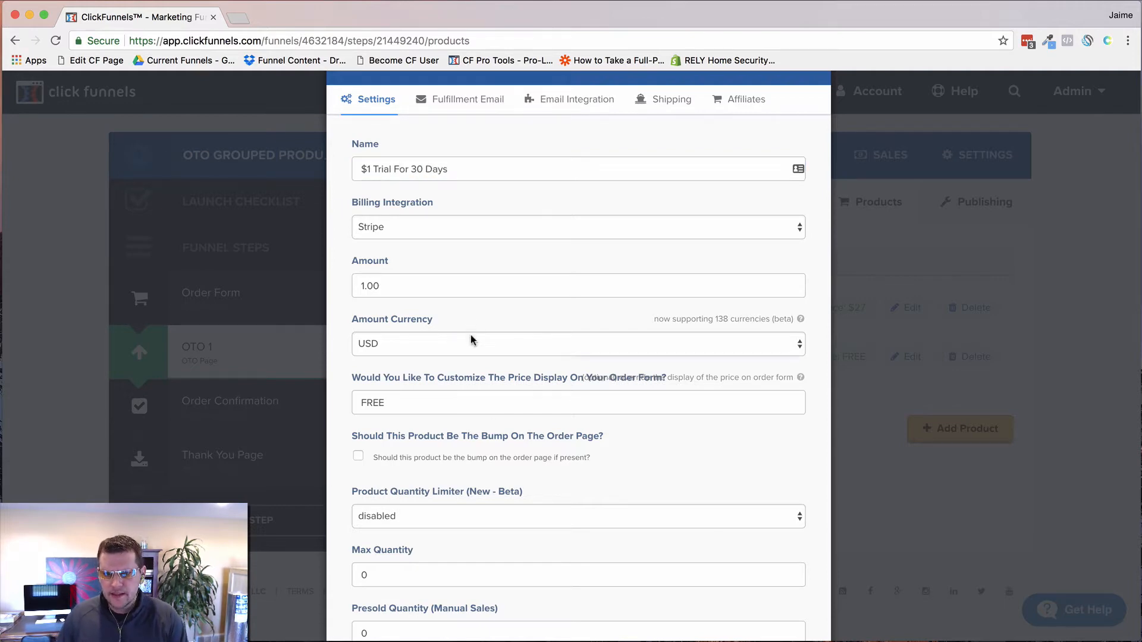
{"action": "scroll", "coordinate": [608, 541], "scroll_direction": "down", "scroll_amount": 8}
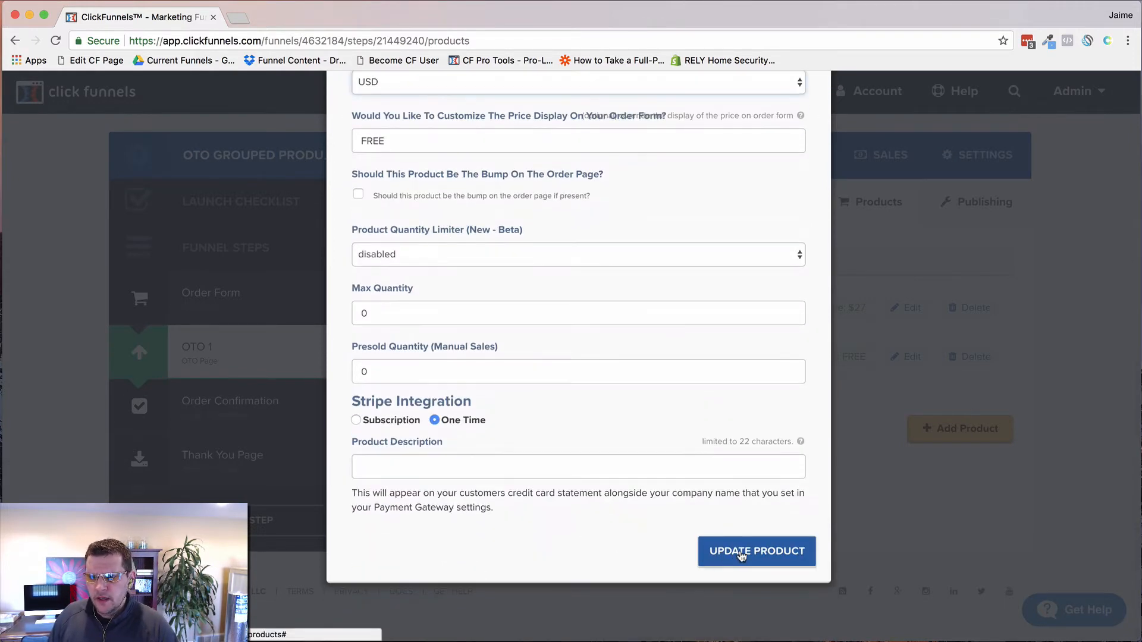
{"action": "left_click", "coordinate": [738, 552]}
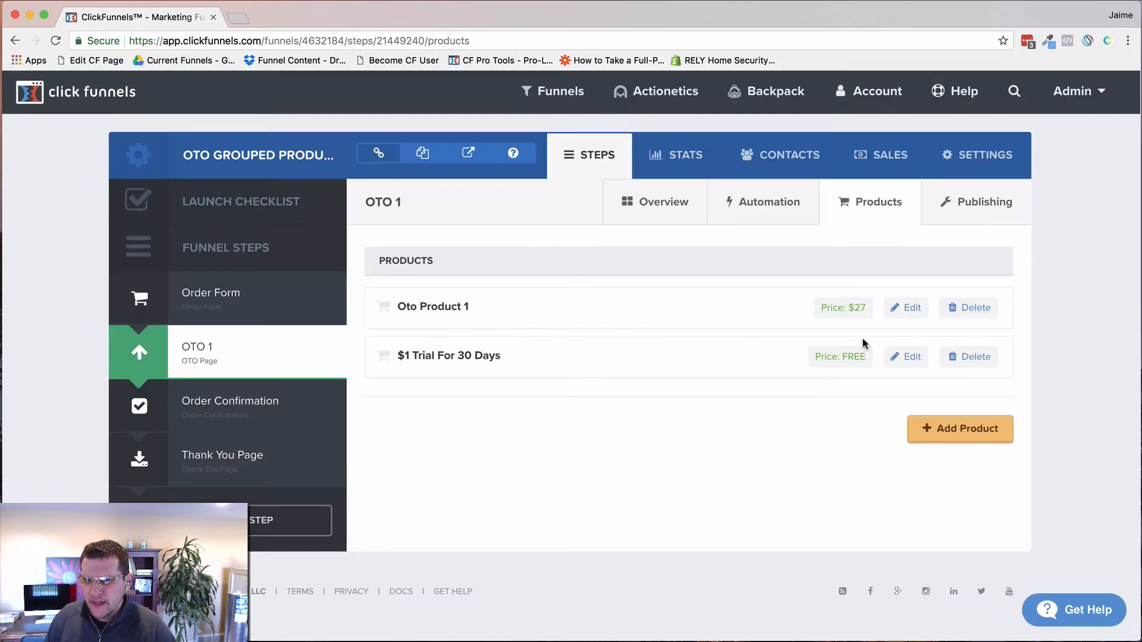
Step: Change the trial product's 30 to 7, making it '$1 Trial For 7 Days', and save
{"action": "left_click", "coordinate": [907, 308]}
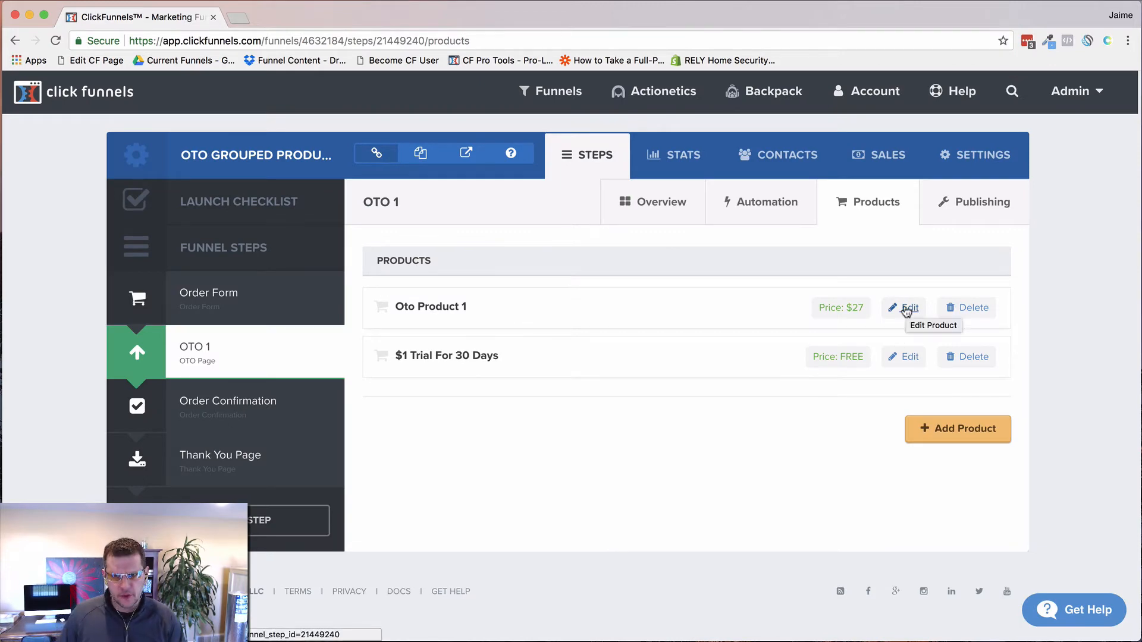
{"action": "left_click", "coordinate": [910, 358]}
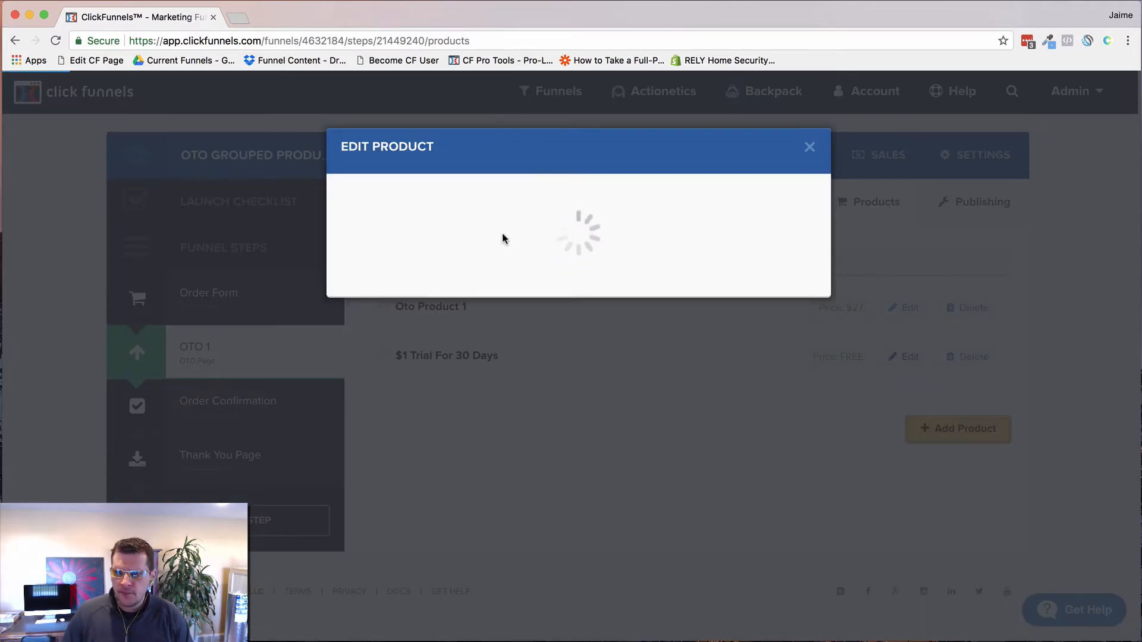
{"action": "double_click", "coordinate": [416, 258]}
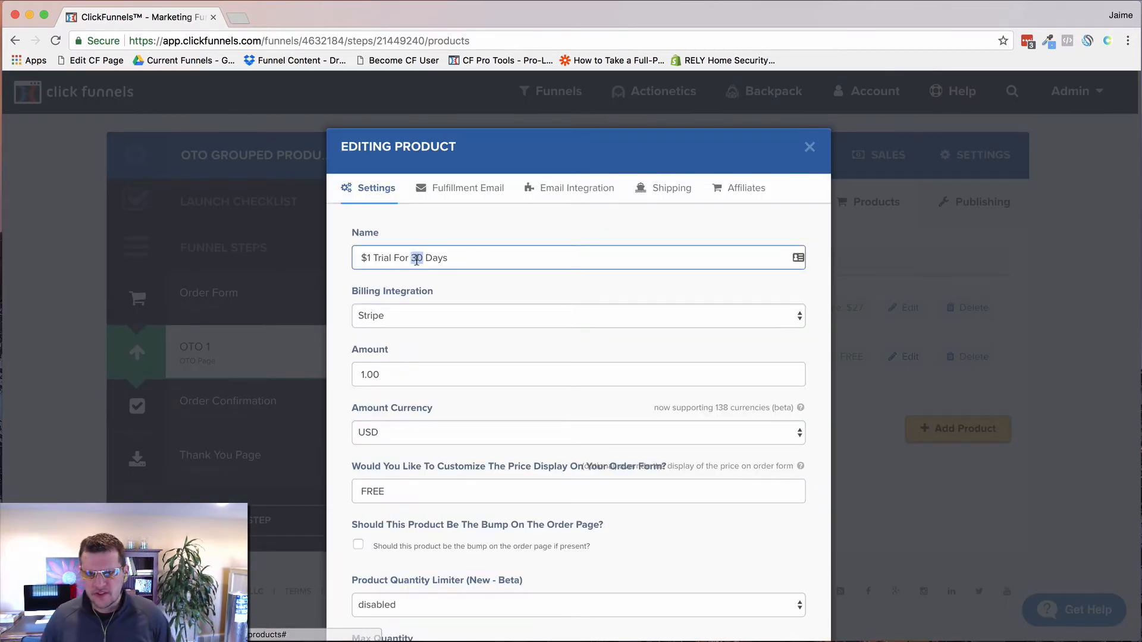
{"action": "type", "text": "7"}
{"action": "scroll", "coordinate": [472, 296], "scroll_direction": "down", "scroll_amount": 10}
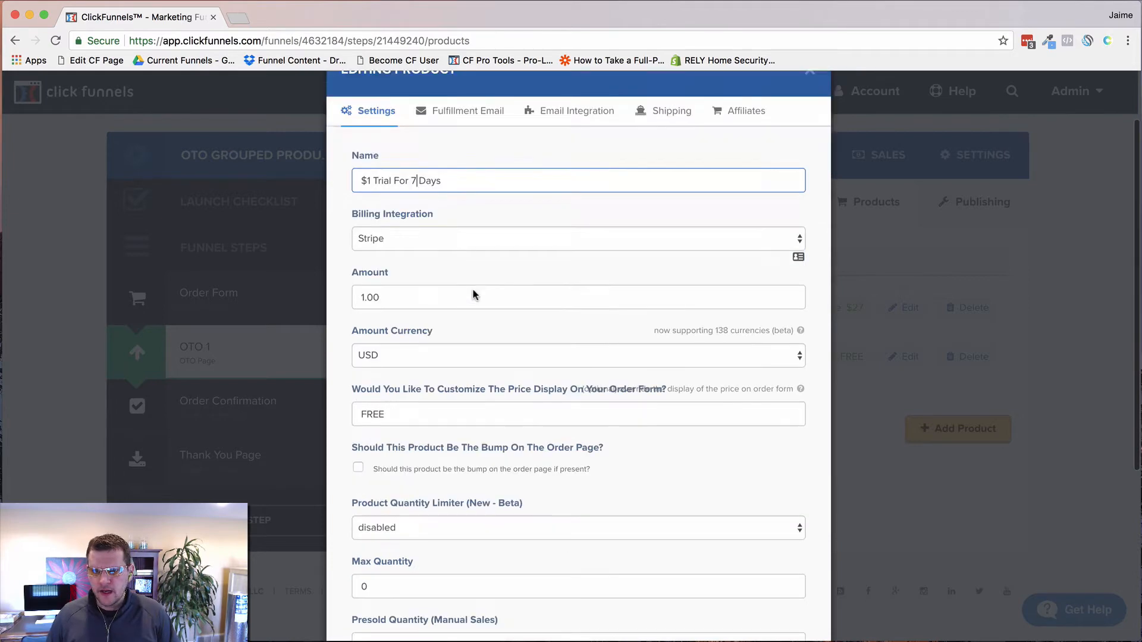
{"action": "left_click", "coordinate": [740, 558]}
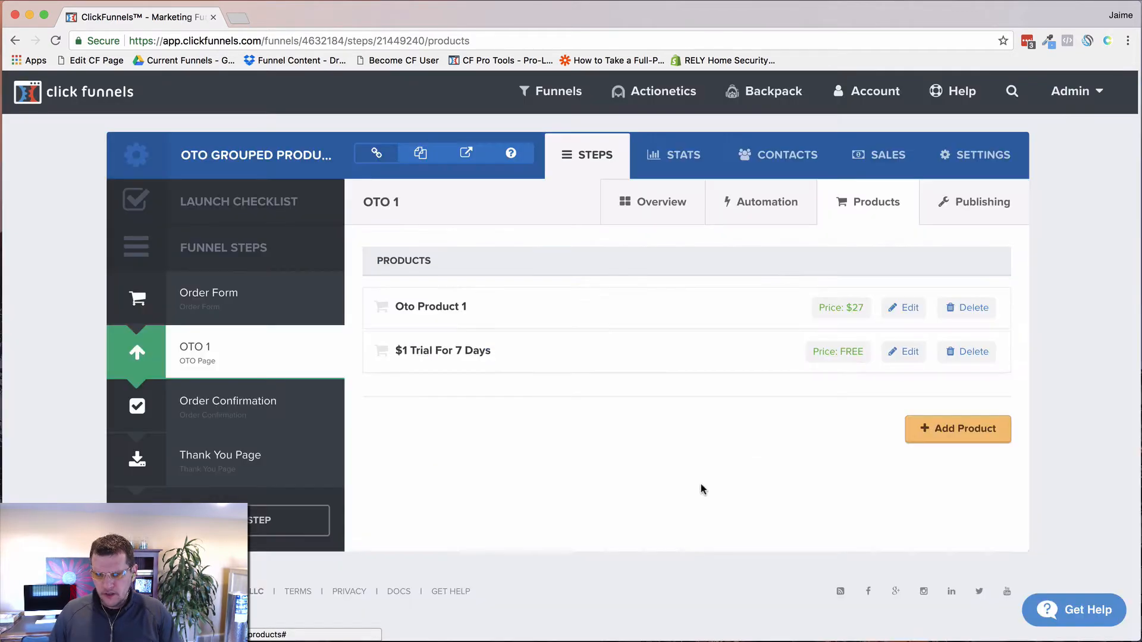
Step: Rename Oto Product 1 to '$37 / Mo Subscription Product'
{"action": "left_click", "coordinate": [904, 308]}
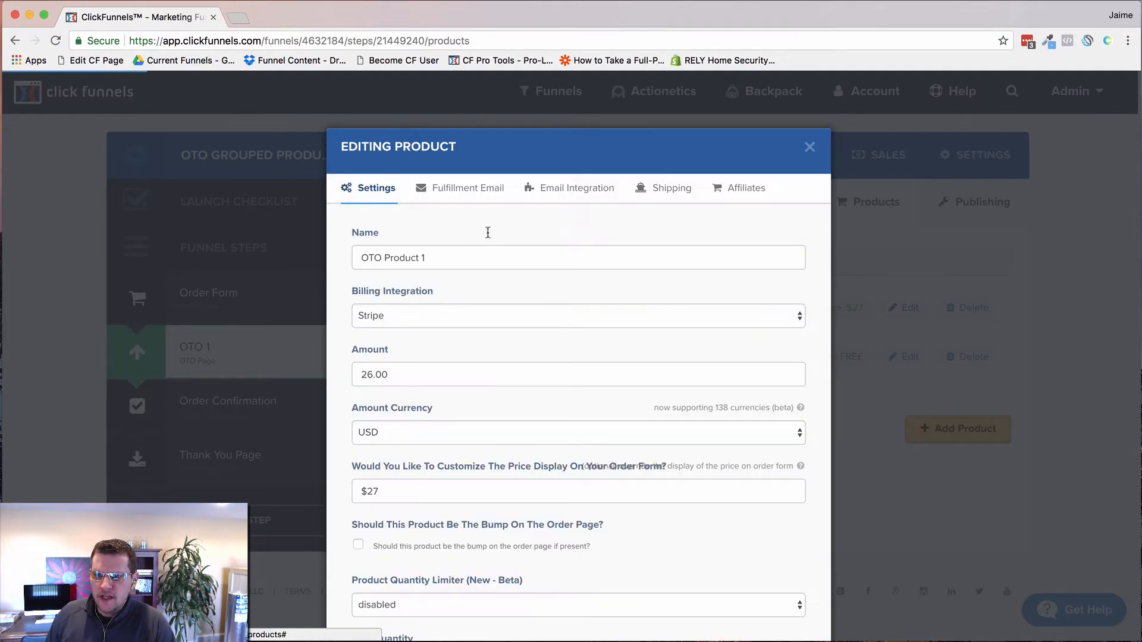
{"action": "triple_click", "coordinate": [419, 255]}
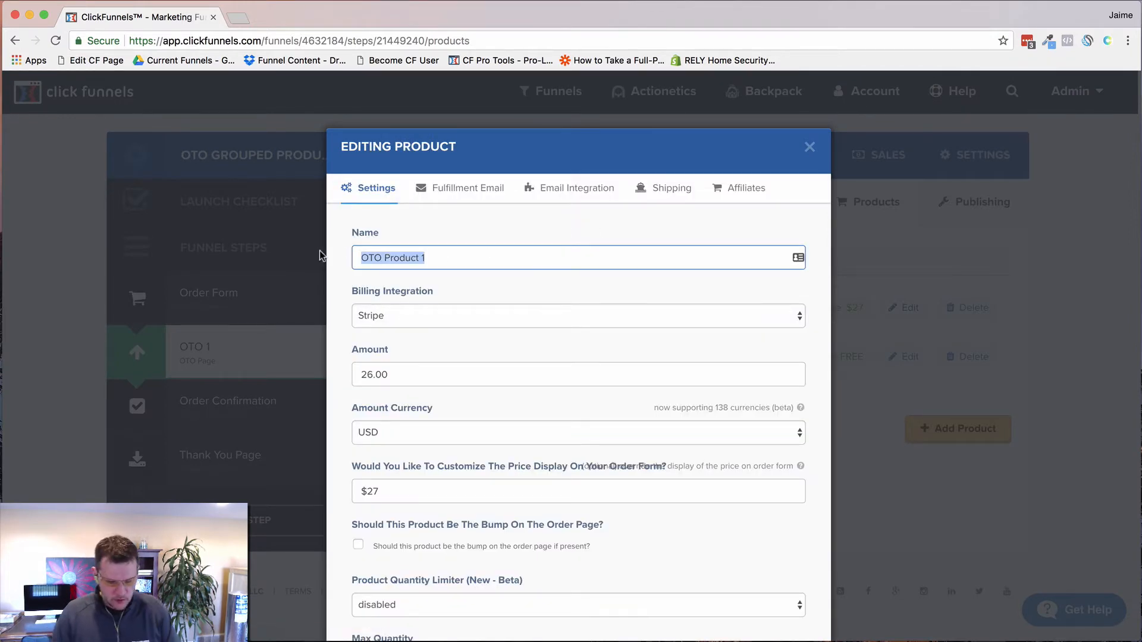
{"action": "type", "text": "37 "}
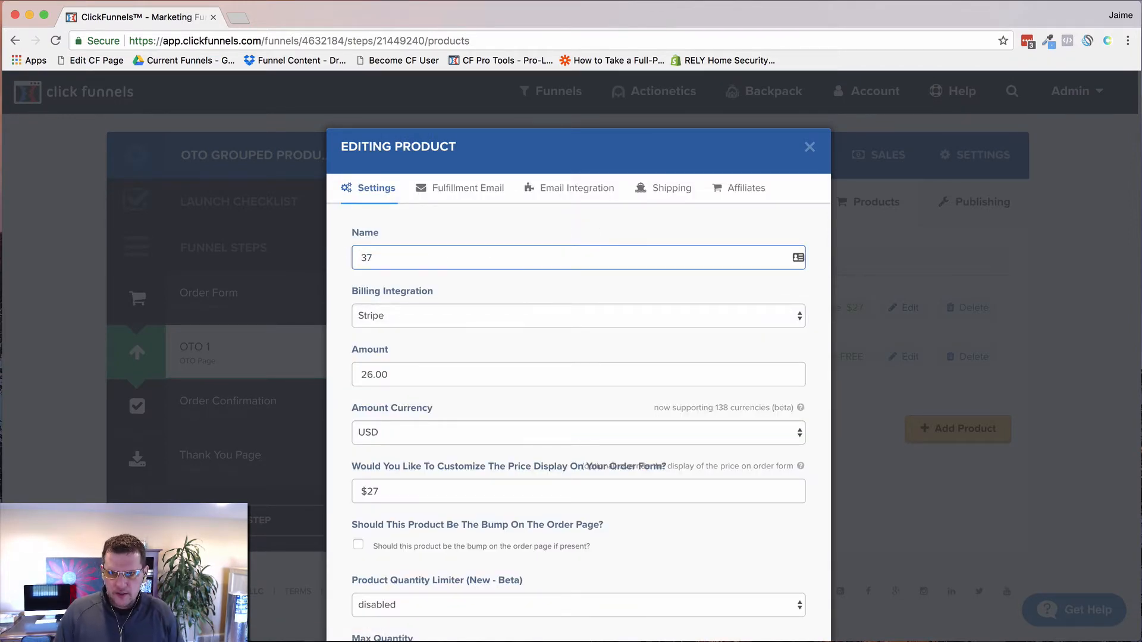
{"action": "type", "text": "$37 / mo"}
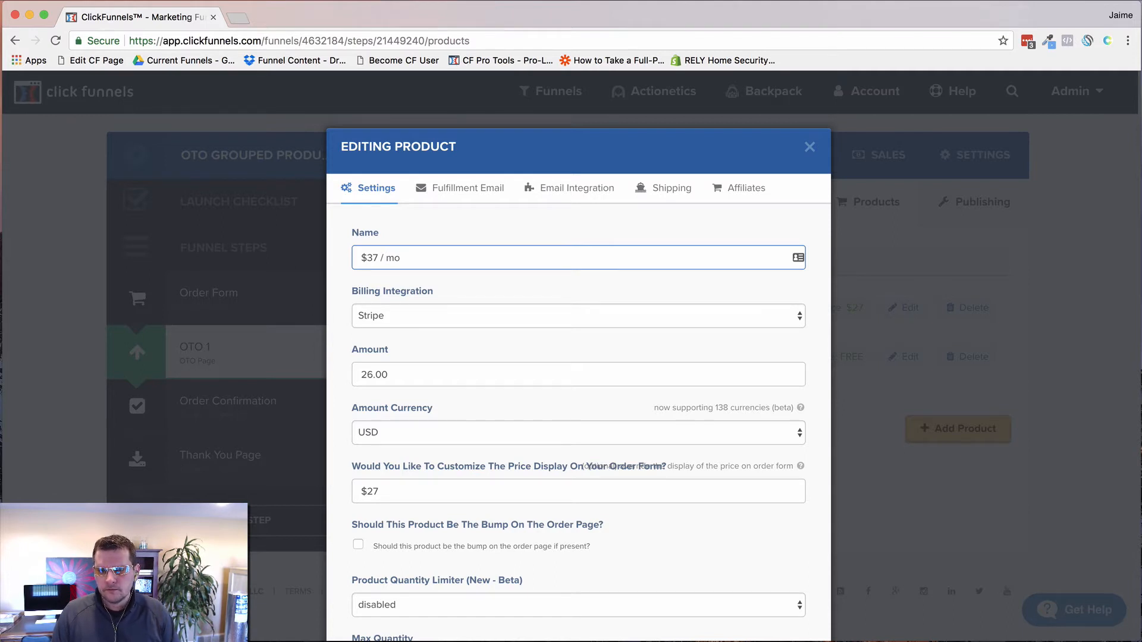
{"action": "type", "text": "Subscripiton"}
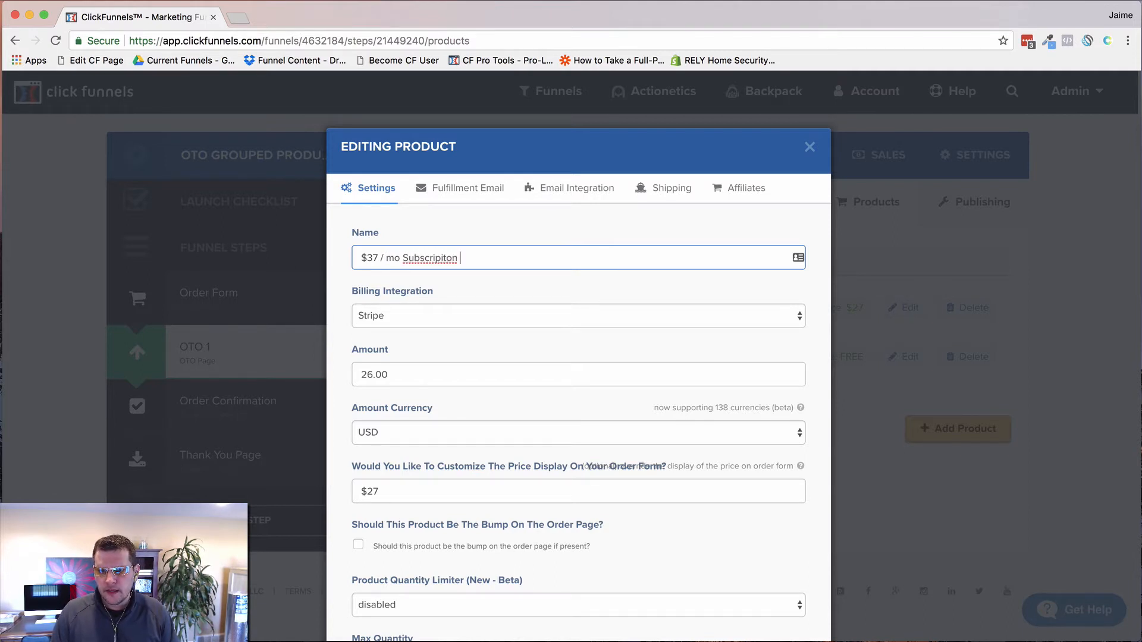
{"action": "key", "text": "BackSpace"}
{"action": "key", "text": "BackSpace"}
{"action": "key", "text": "BackSpace"}
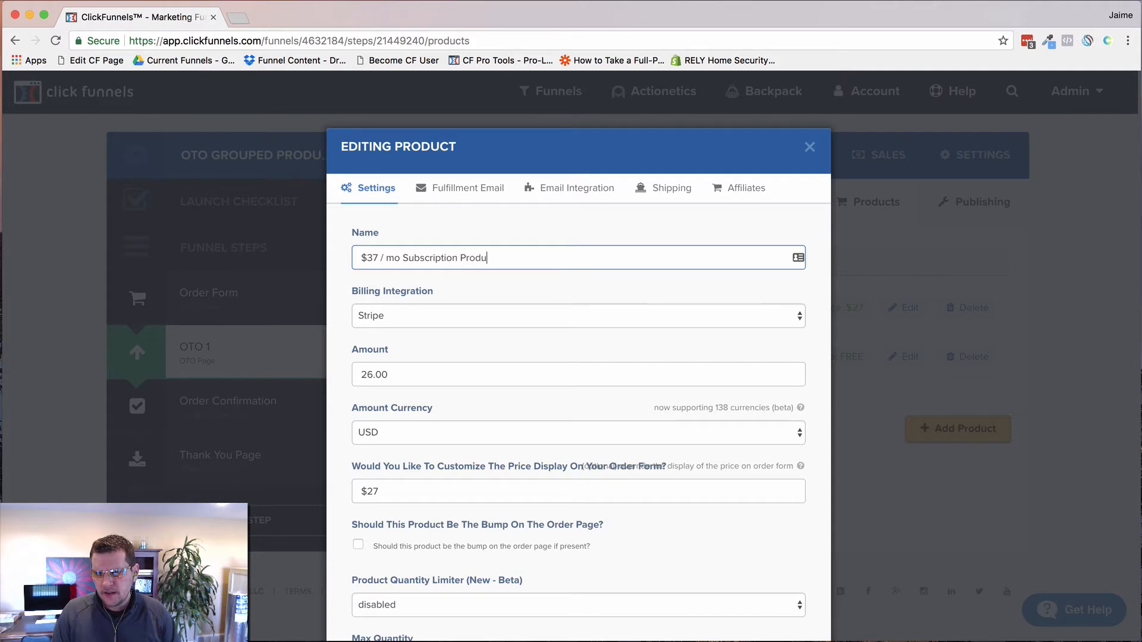
{"action": "left_click", "coordinate": [555, 346]}
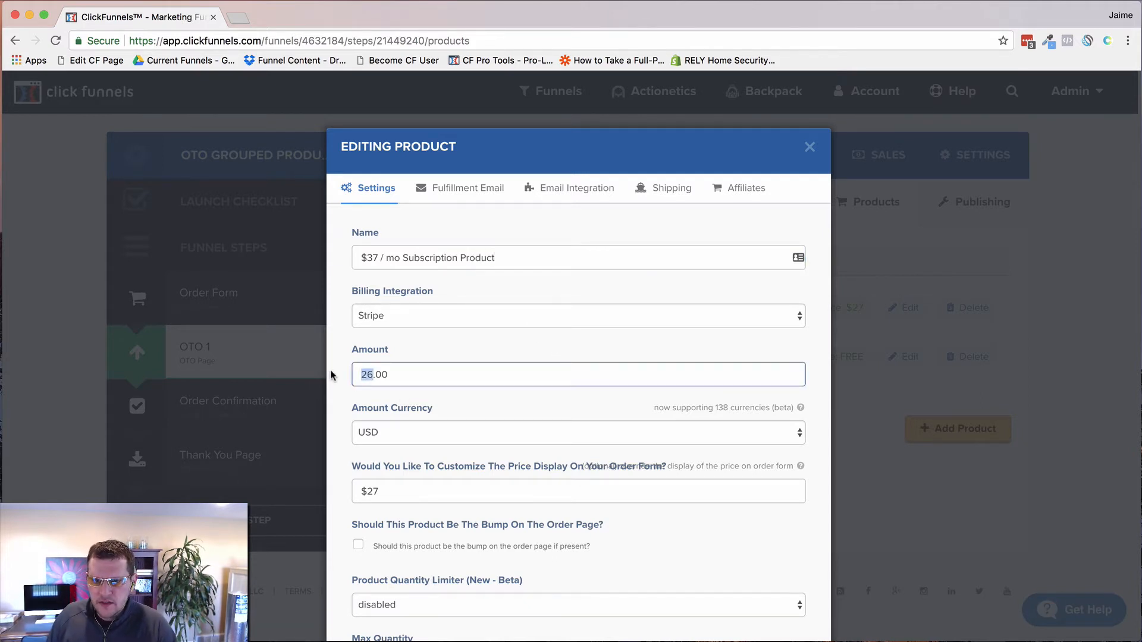
{"action": "key", "text": "Tab"}
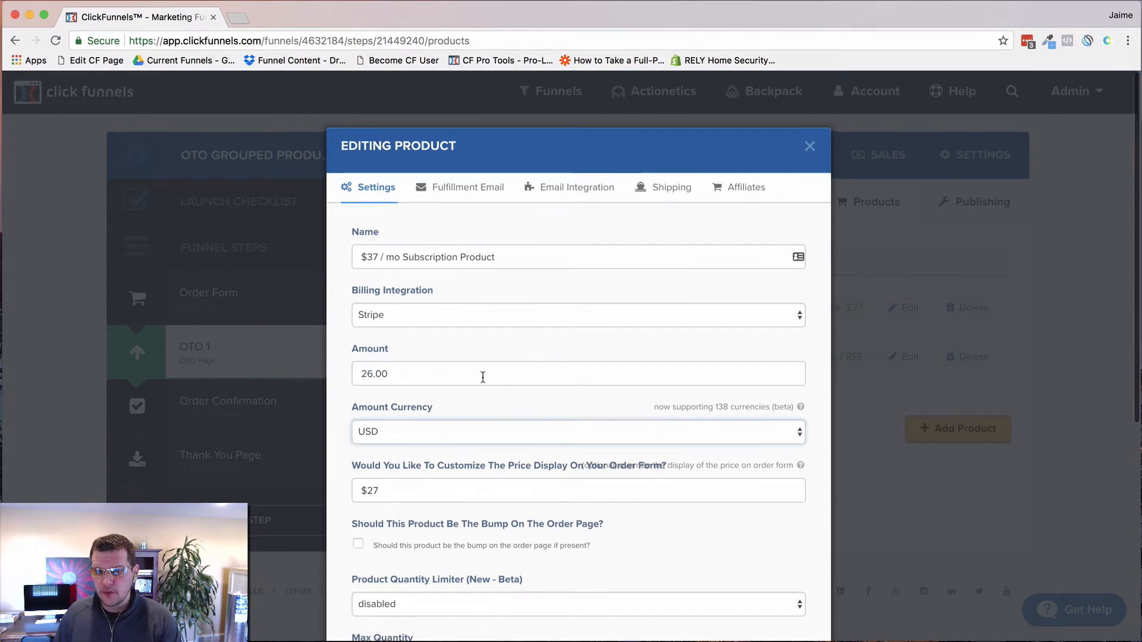
Step: Make it a subscription on the VIP Monthly - 37 w/ 7 Day Trial plan with 999 payments
{"action": "scroll", "coordinate": [482, 377], "scroll_direction": "down", "scroll_amount": 6}
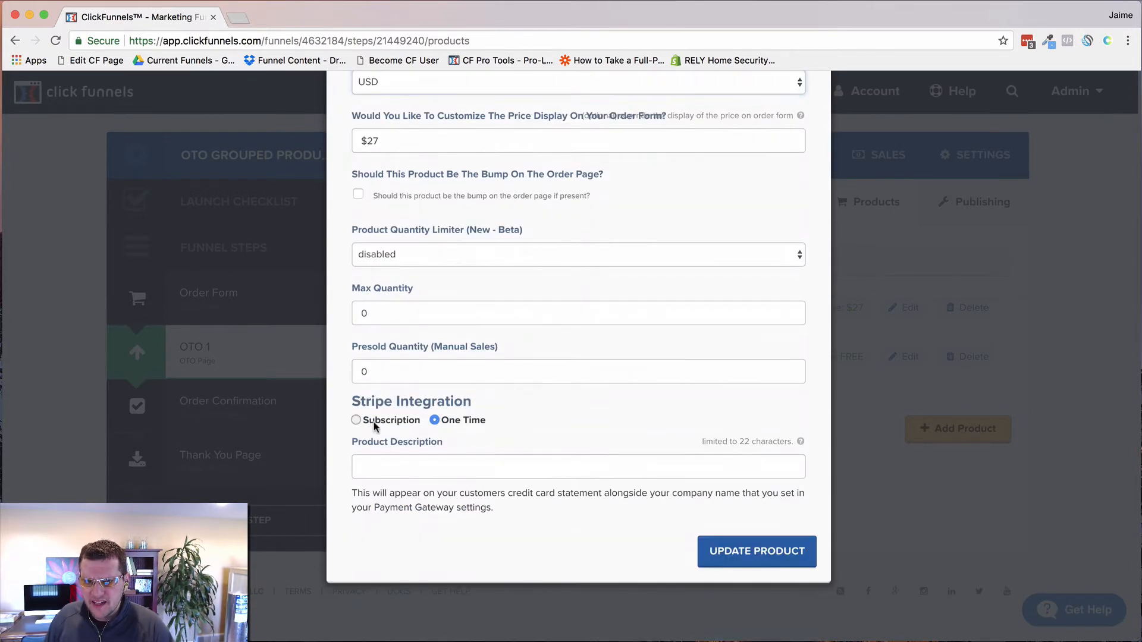
{"action": "left_click", "coordinate": [357, 420]}
{"action": "scroll", "coordinate": [504, 415], "scroll_direction": "down", "scroll_amount": 2}
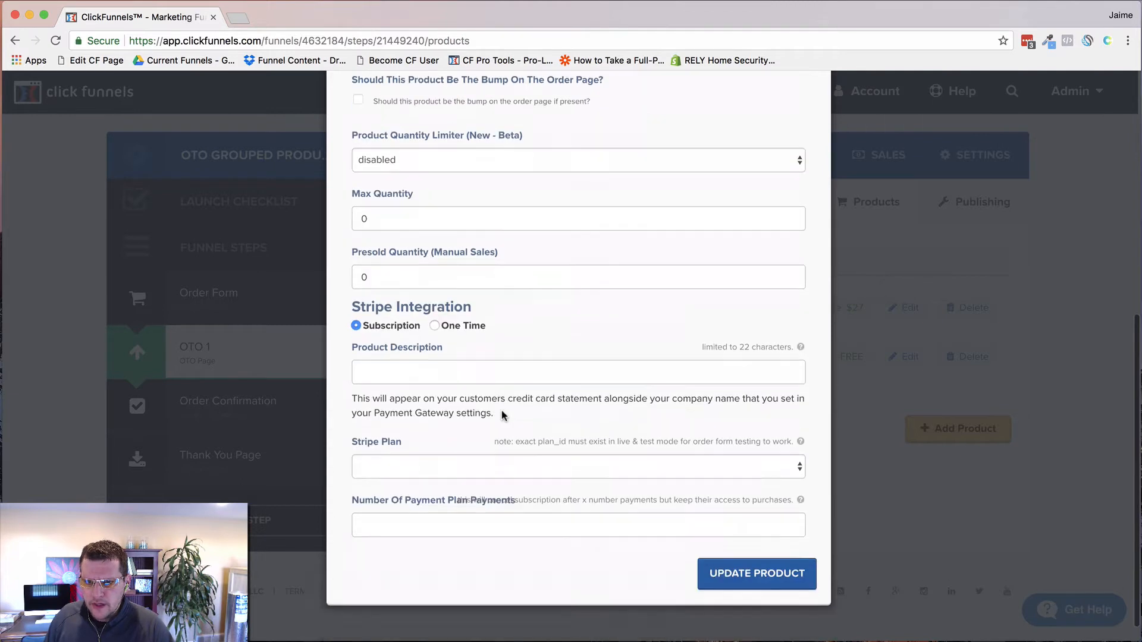
{"action": "left_click", "coordinate": [402, 442]}
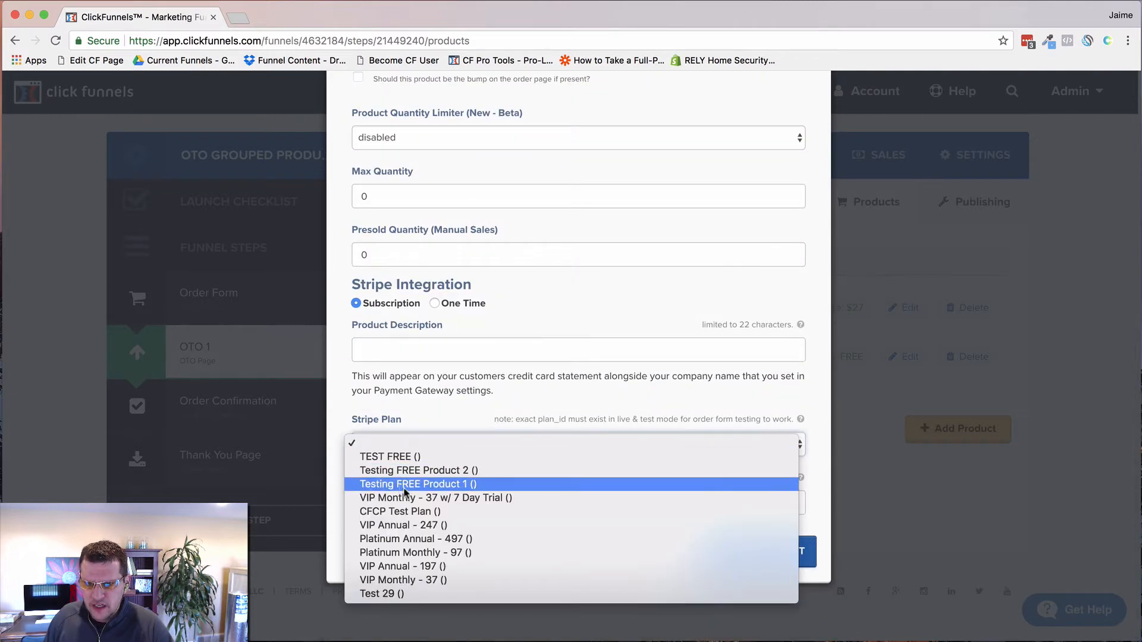
{"action": "left_click", "coordinate": [446, 499]}
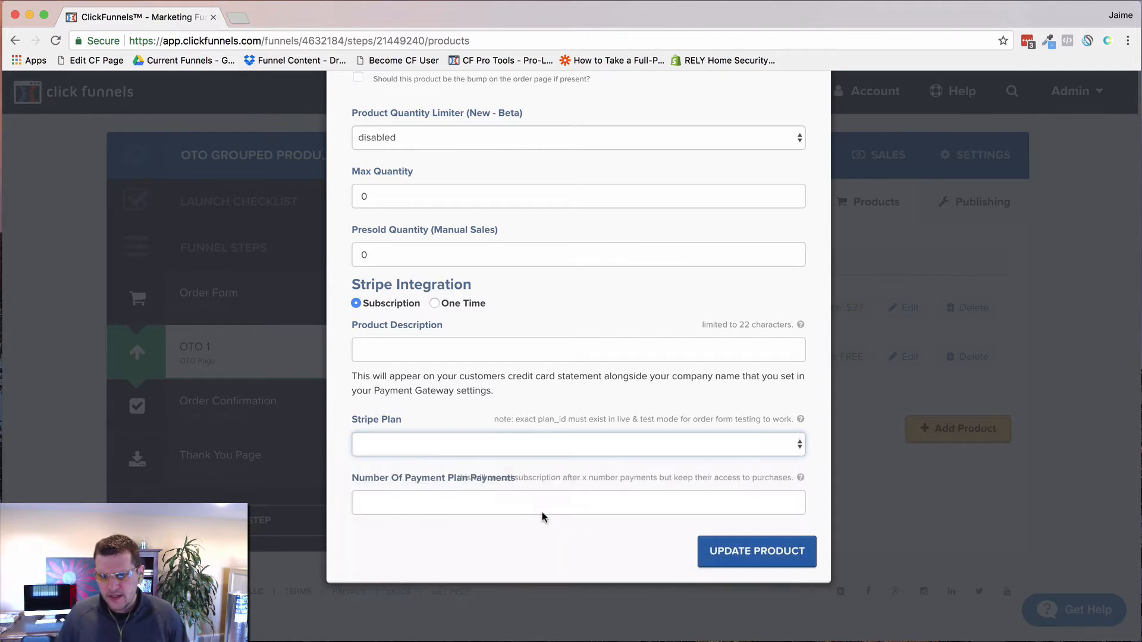
{"action": "left_click", "coordinate": [447, 502]}
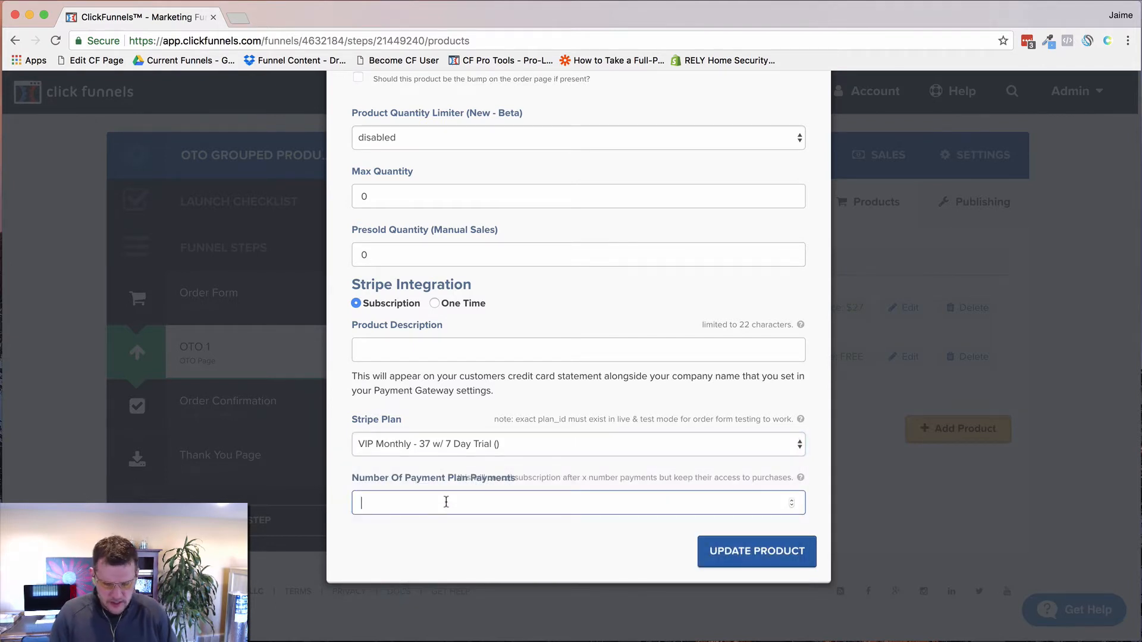
{"action": "left_click", "coordinate": [440, 543]}
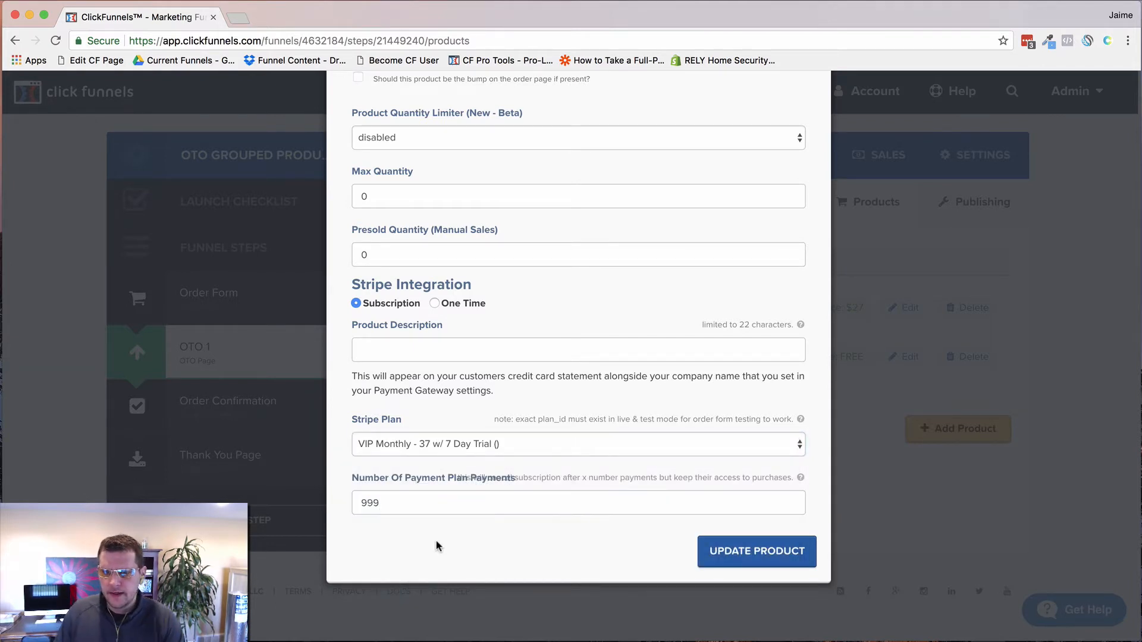
Step: Change the price display from $27 to '$37/mo after 7 Days'
{"action": "scroll", "coordinate": [504, 458], "scroll_direction": "up", "scroll_amount": 1}
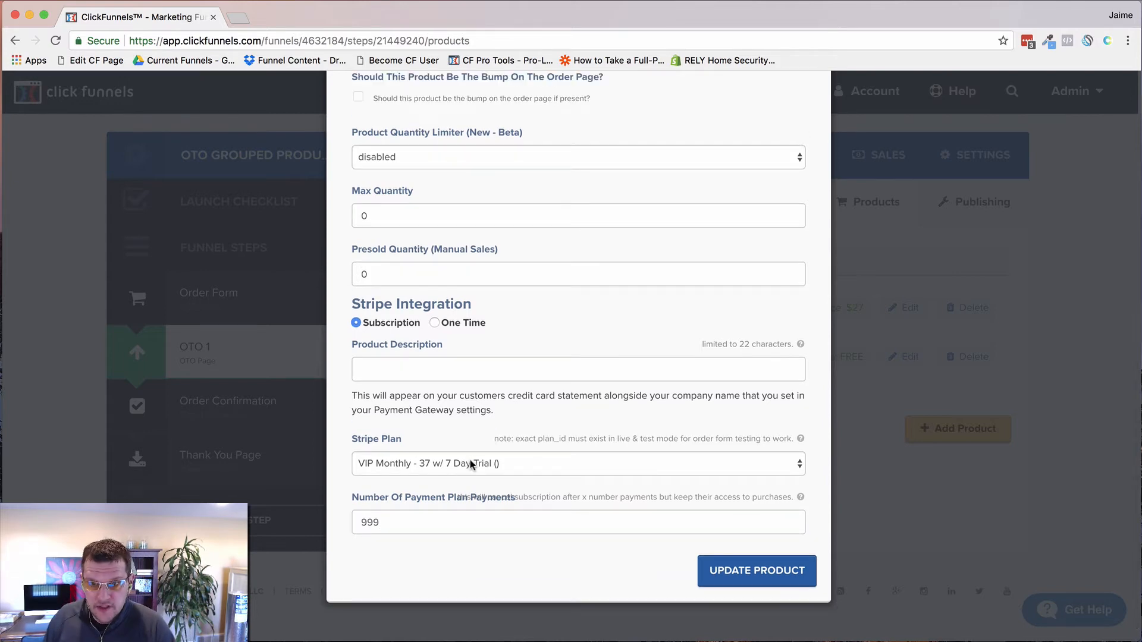
{"action": "scroll", "coordinate": [499, 436], "scroll_direction": "up", "scroll_amount": 10}
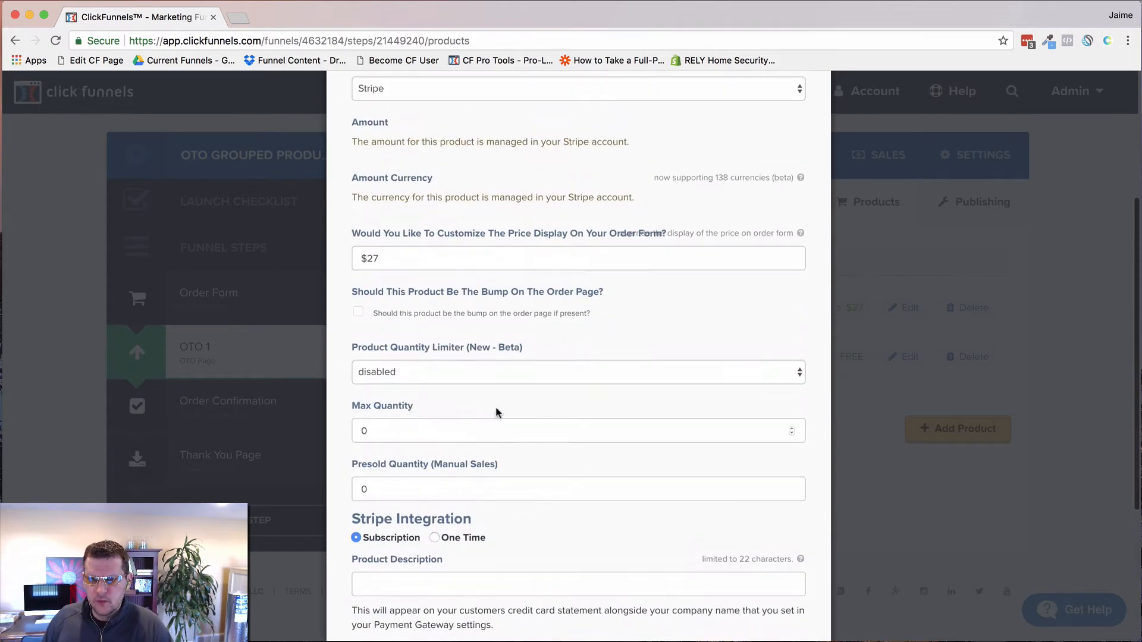
{"action": "left_click_drag", "start_coordinate": [379, 457], "coordinate": [359, 457]}
{"action": "type", "text": "$37/mo aft"}
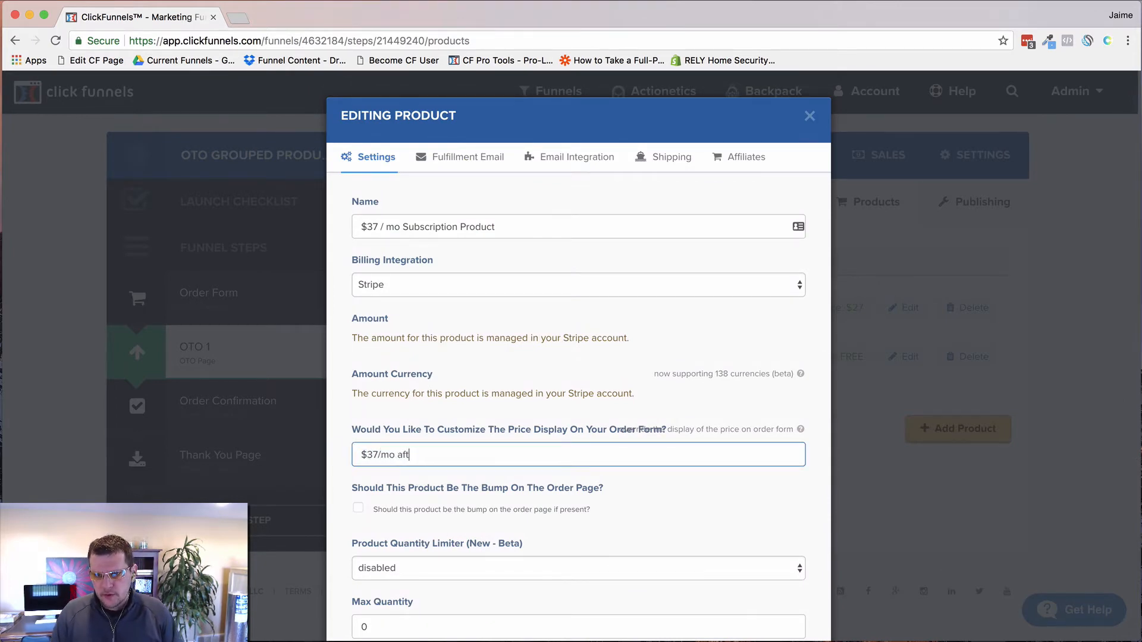
{"action": "type", "text": "er 7 Days"}
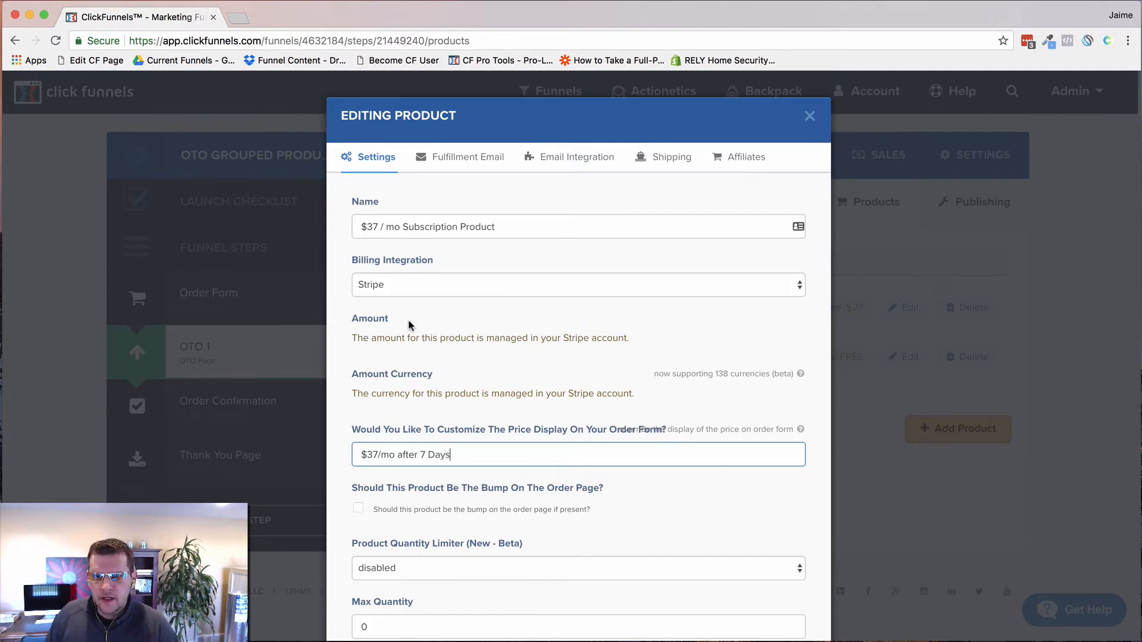
{"action": "scroll", "coordinate": [592, 435], "scroll_direction": "down", "scroll_amount": 5}
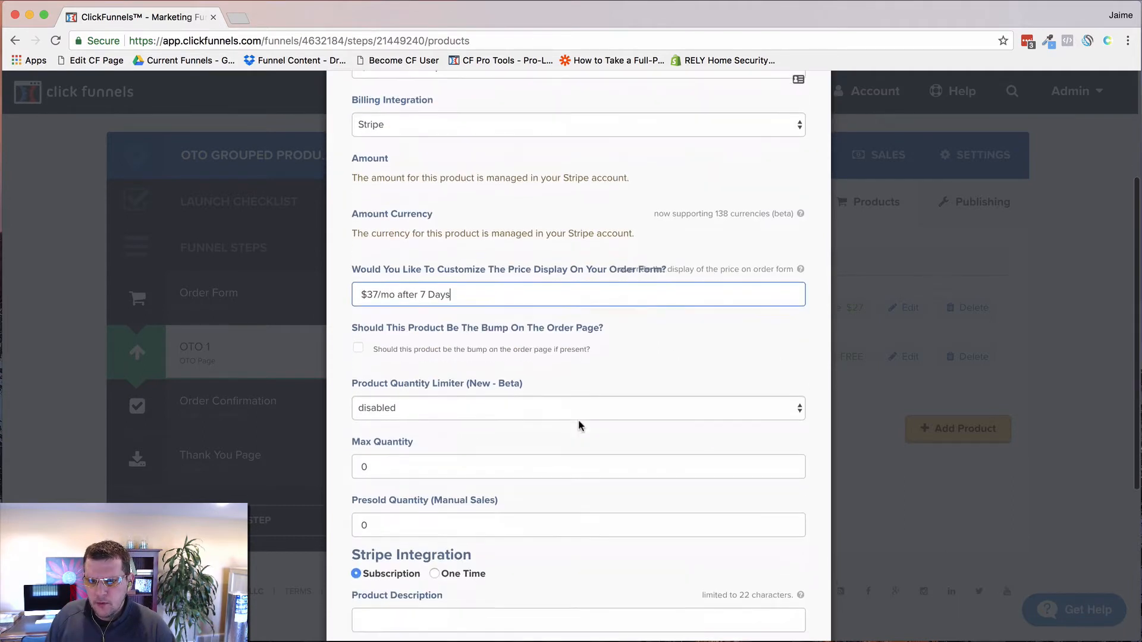
{"action": "scroll", "coordinate": [630, 510], "scroll_direction": "down", "scroll_amount": 4}
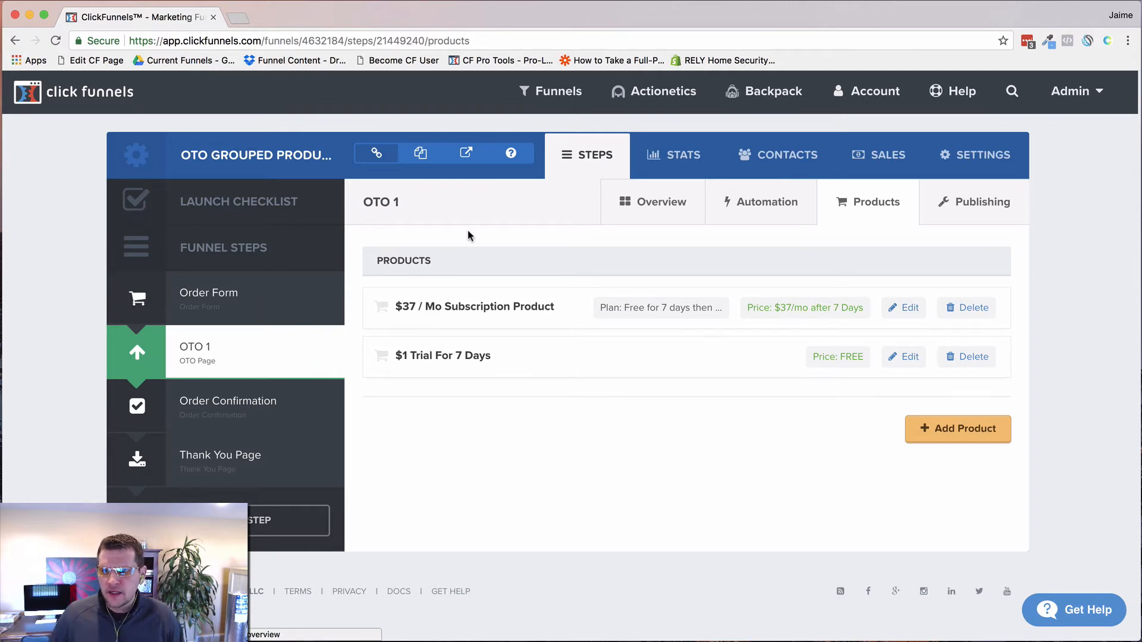
Step: Open the OTO 1 page editor and select the 'Add To Order - Just $XX' link under Download Now!
{"action": "left_click", "coordinate": [647, 205]}
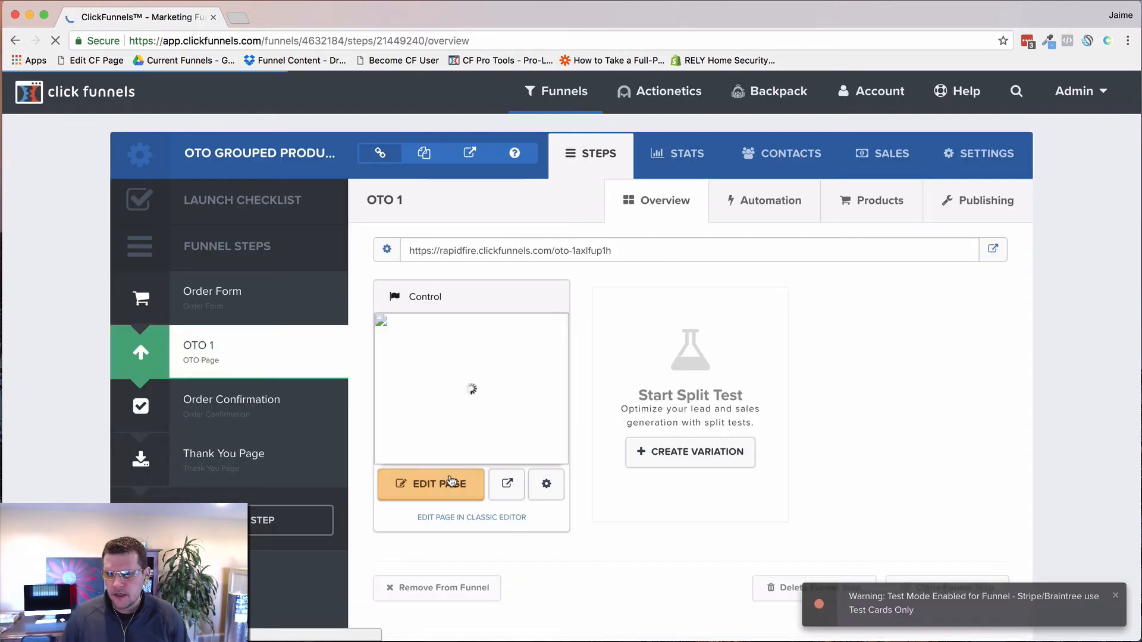
{"action": "left_click", "coordinate": [427, 490]}
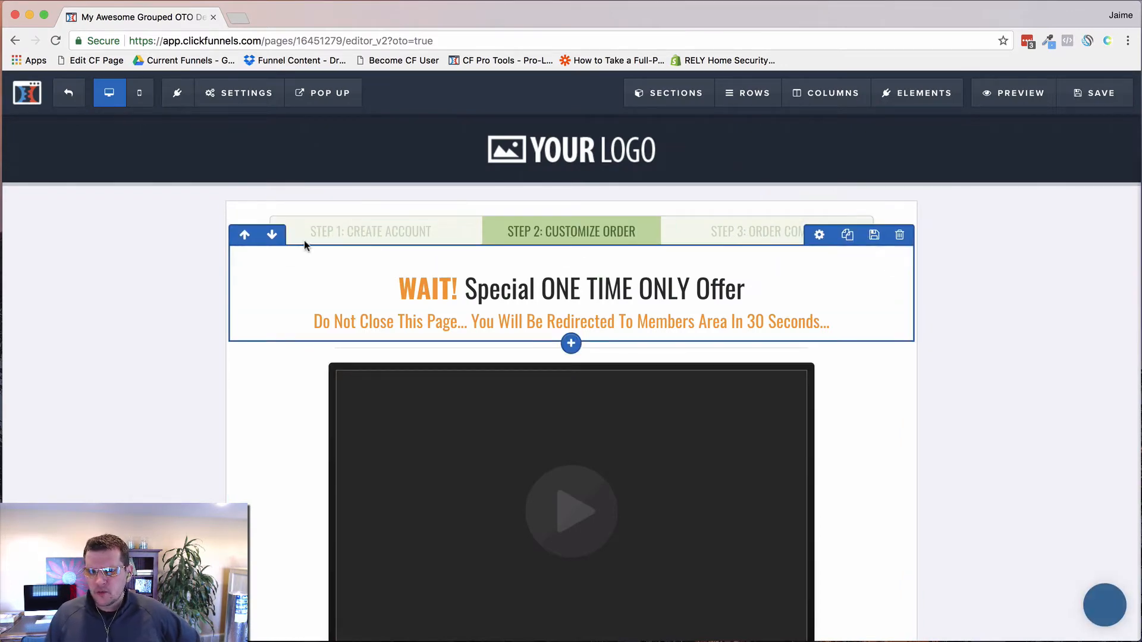
{"action": "scroll", "coordinate": [294, 297], "scroll_direction": "down", "scroll_amount": 4}
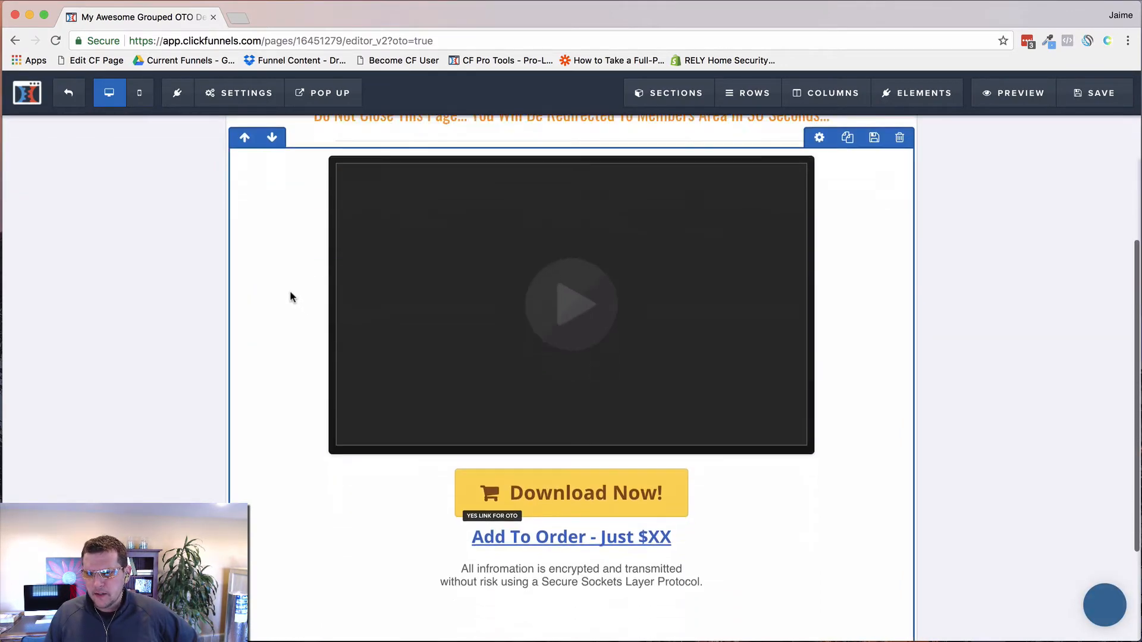
{"action": "scroll", "coordinate": [291, 297], "scroll_direction": "up", "scroll_amount": 2}
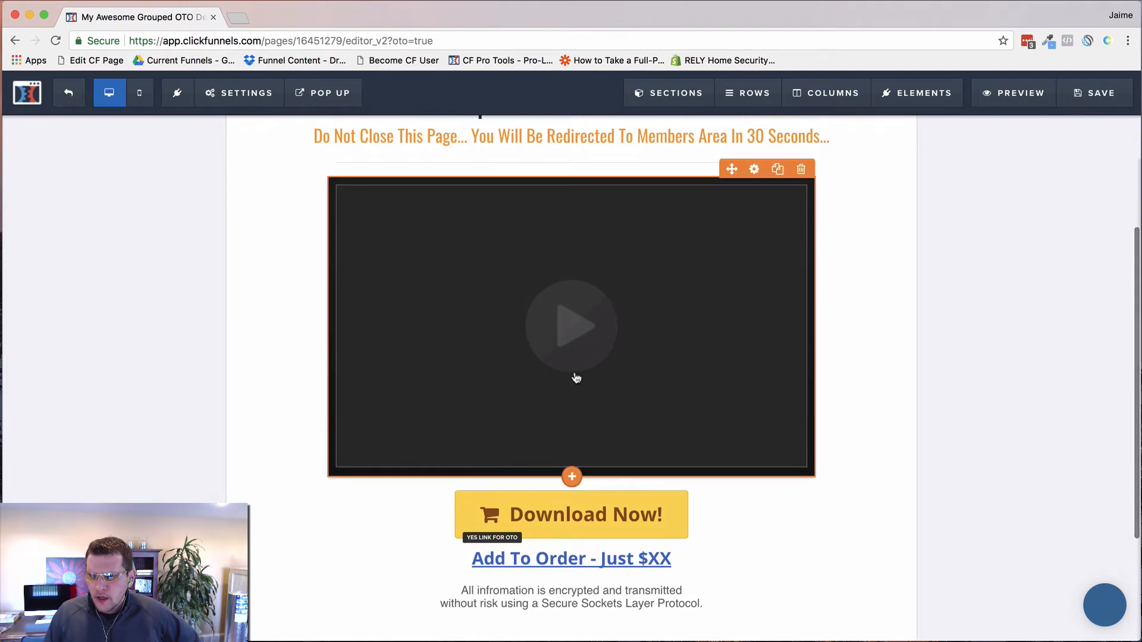
{"action": "scroll", "coordinate": [586, 366], "scroll_direction": "up", "scroll_amount": 2}
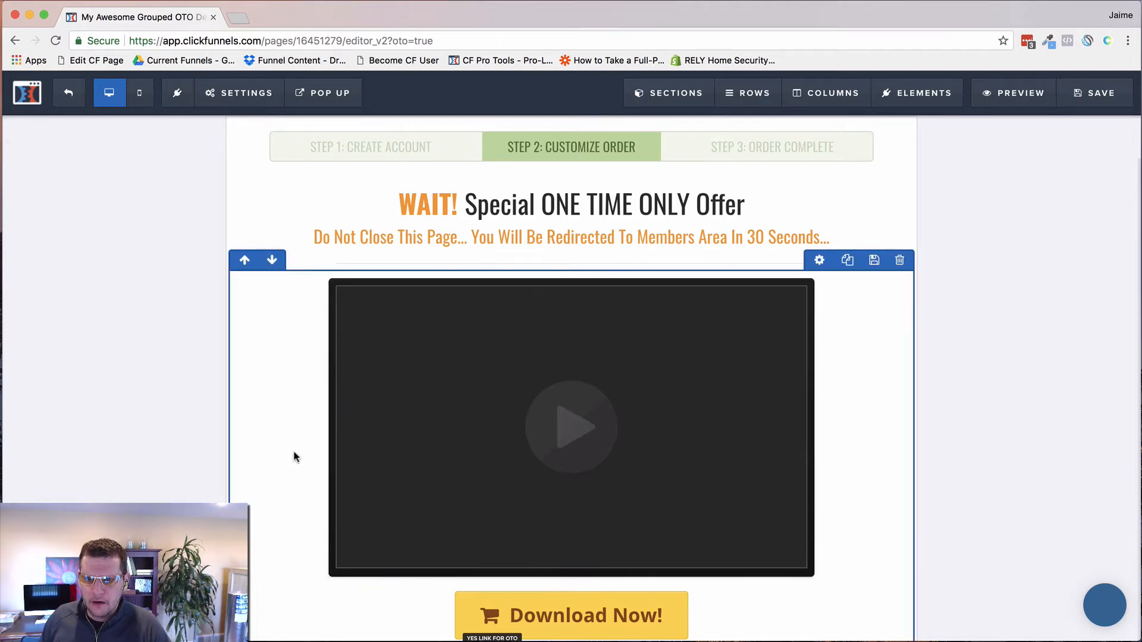
{"action": "scroll", "coordinate": [293, 454], "scroll_direction": "down", "scroll_amount": 3}
{"action": "scroll", "coordinate": [328, 495], "scroll_direction": "down", "scroll_amount": 1}
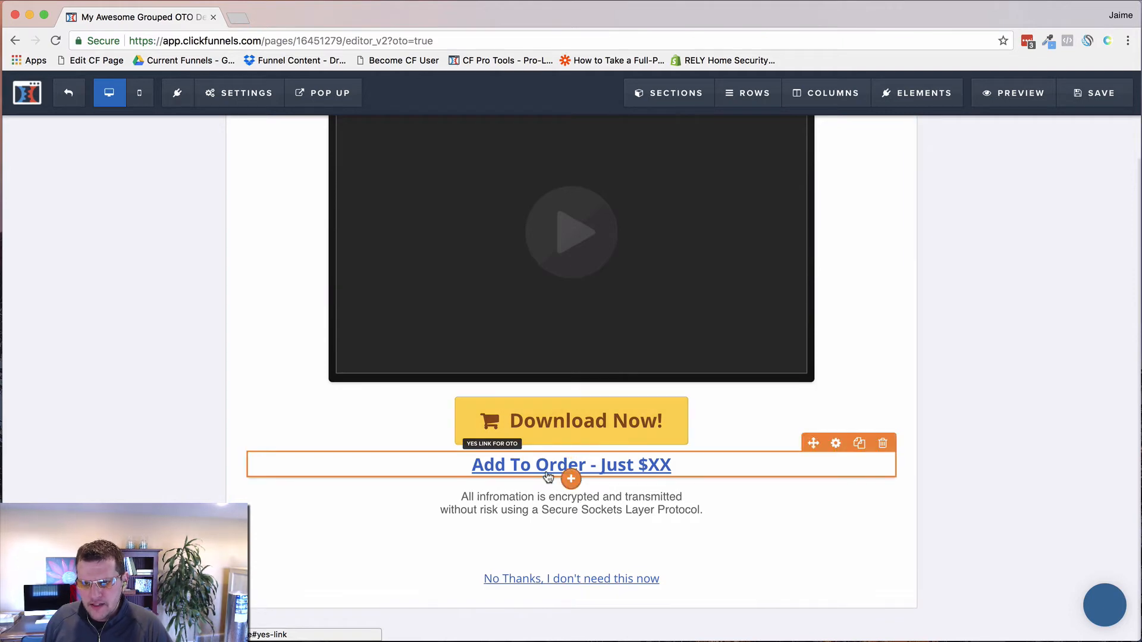
{"action": "left_click", "coordinate": [538, 426]}
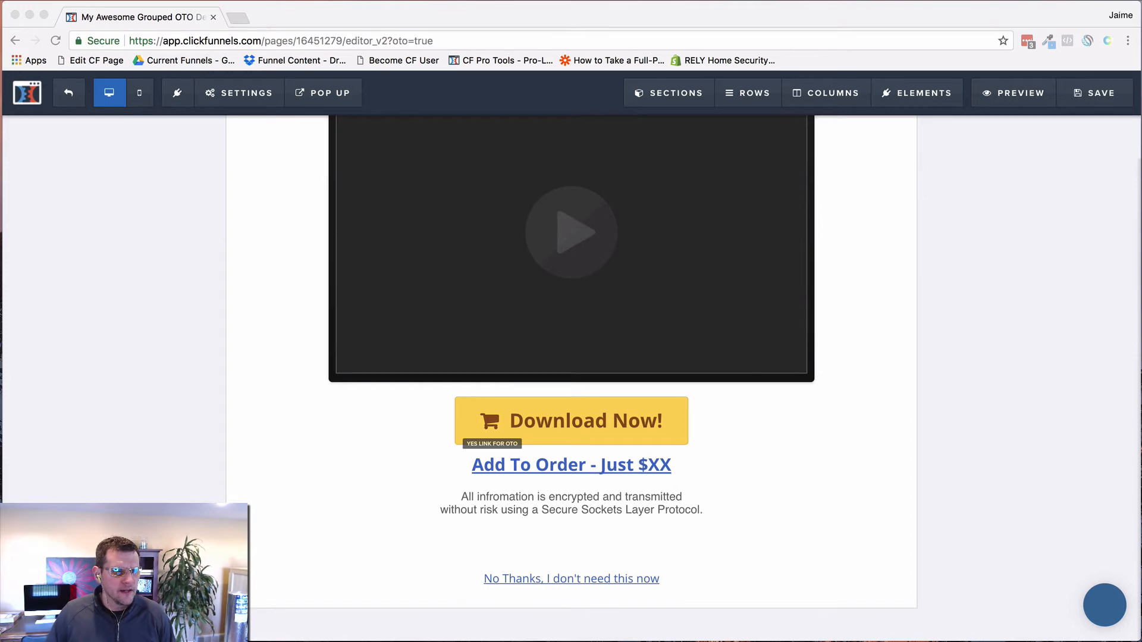
Step: Replace the page's header tracking code with the pasted cf-prod-grp grouped-product script
{"action": "left_click", "coordinate": [233, 97]}
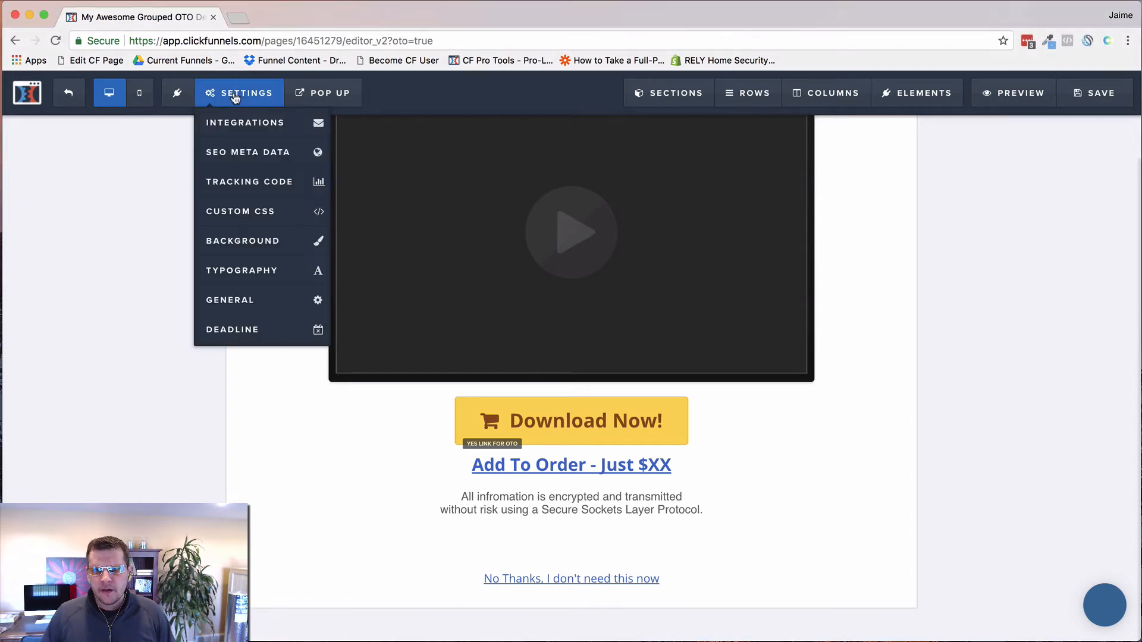
{"action": "left_click", "coordinate": [245, 189]}
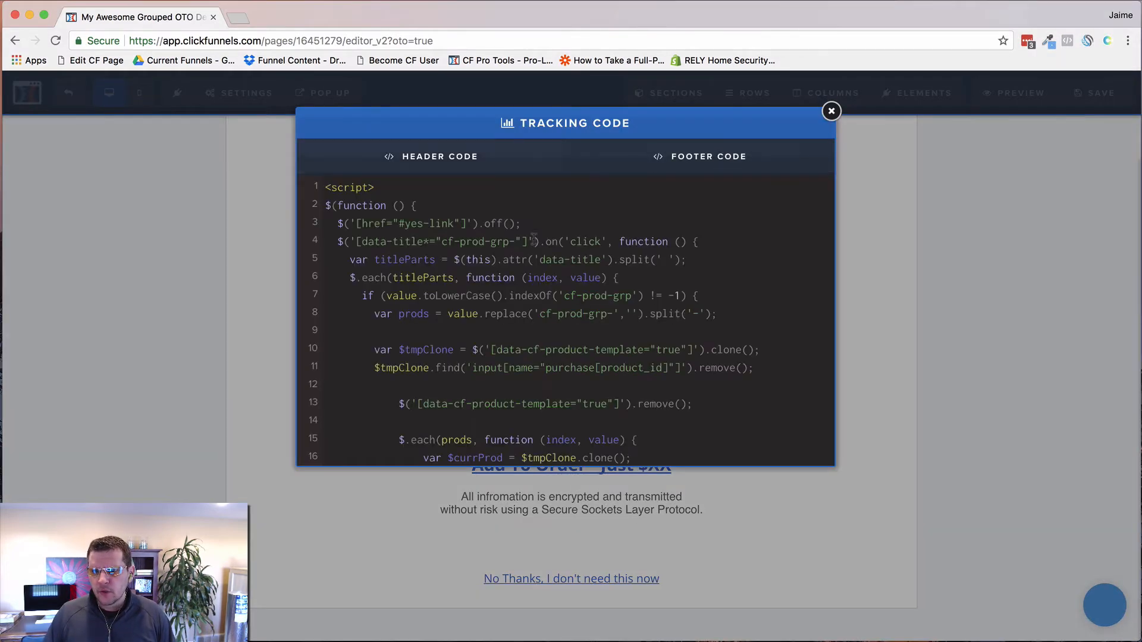
{"action": "left_click", "coordinate": [534, 241]}
{"action": "key", "text": "super+a"}
{"action": "key", "text": "BackSpace"}
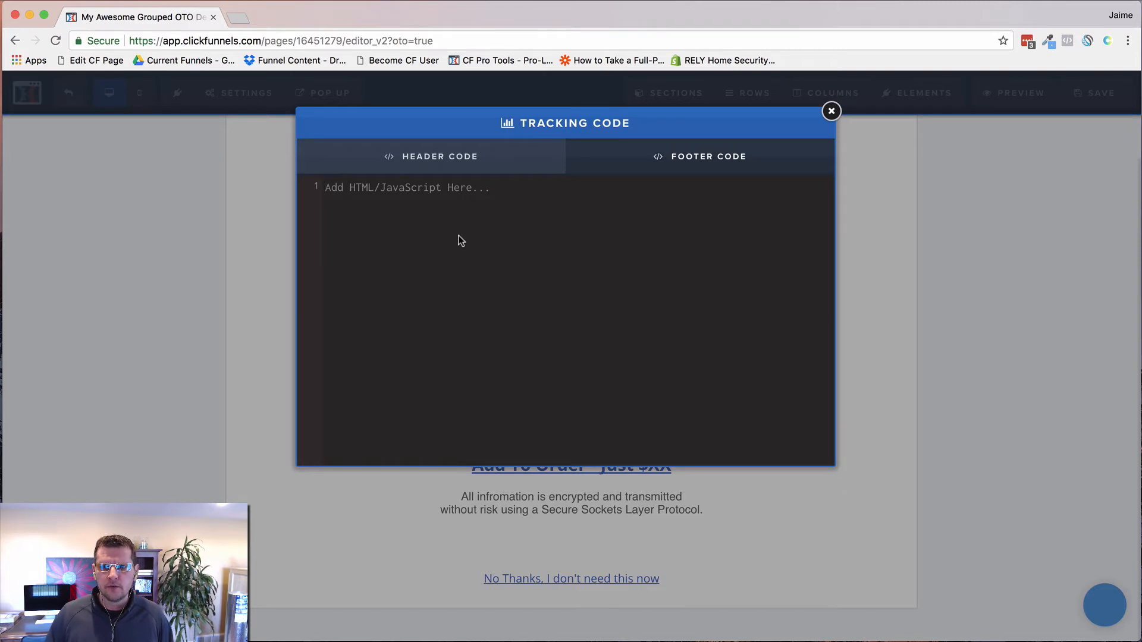
{"action": "key", "text": "super+v"}
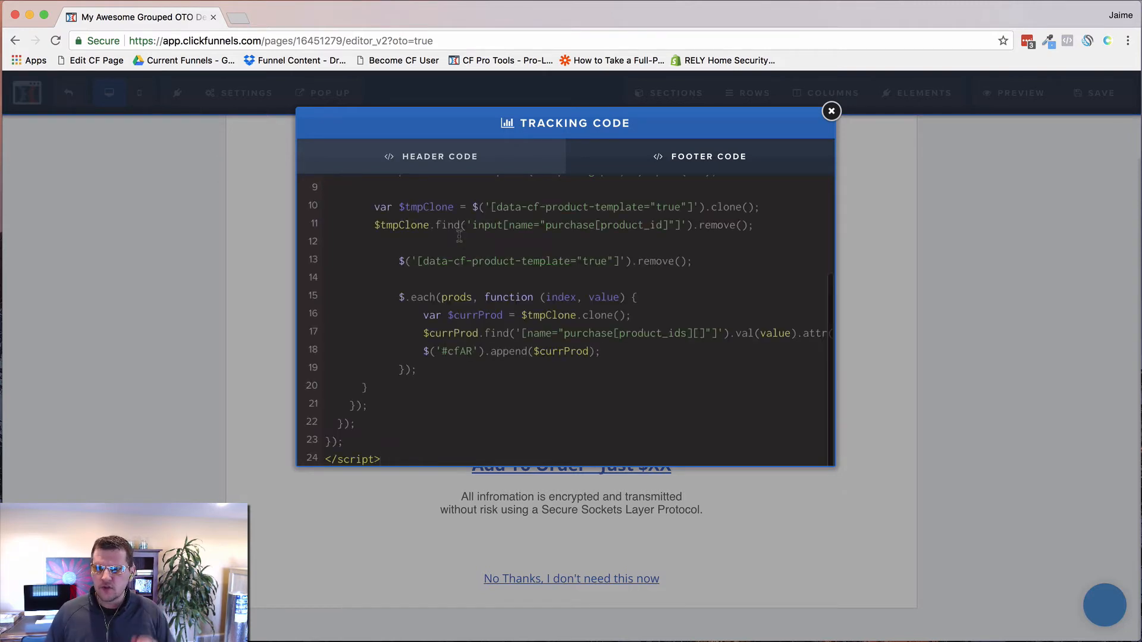
{"action": "scroll", "coordinate": [481, 319], "scroll_direction": "up", "scroll_amount": 5}
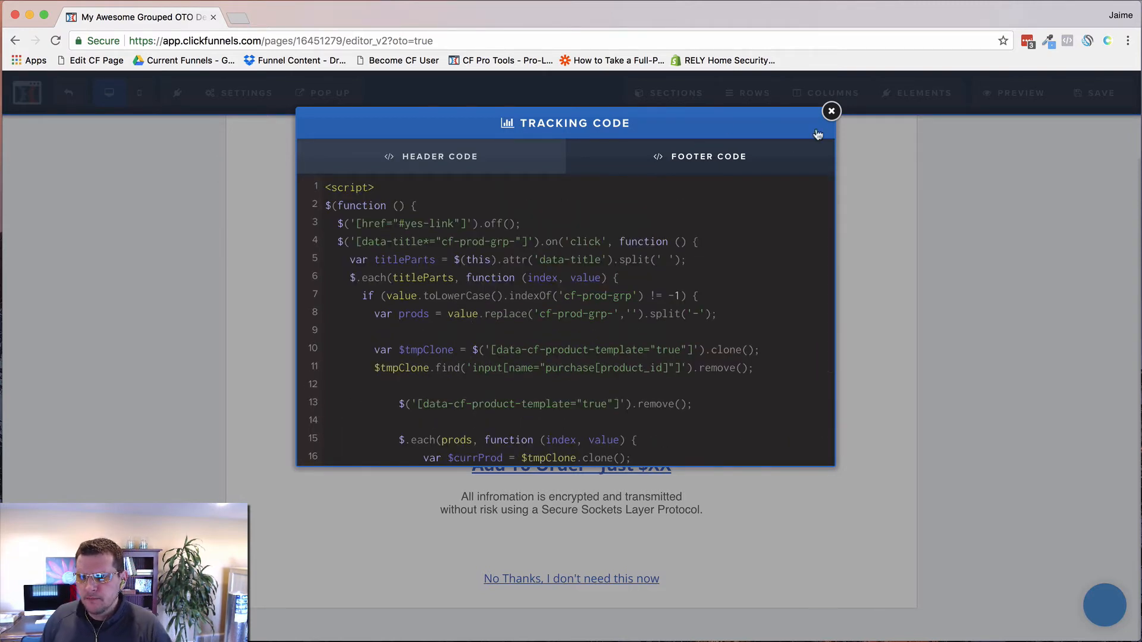
{"action": "left_click", "coordinate": [830, 112]}
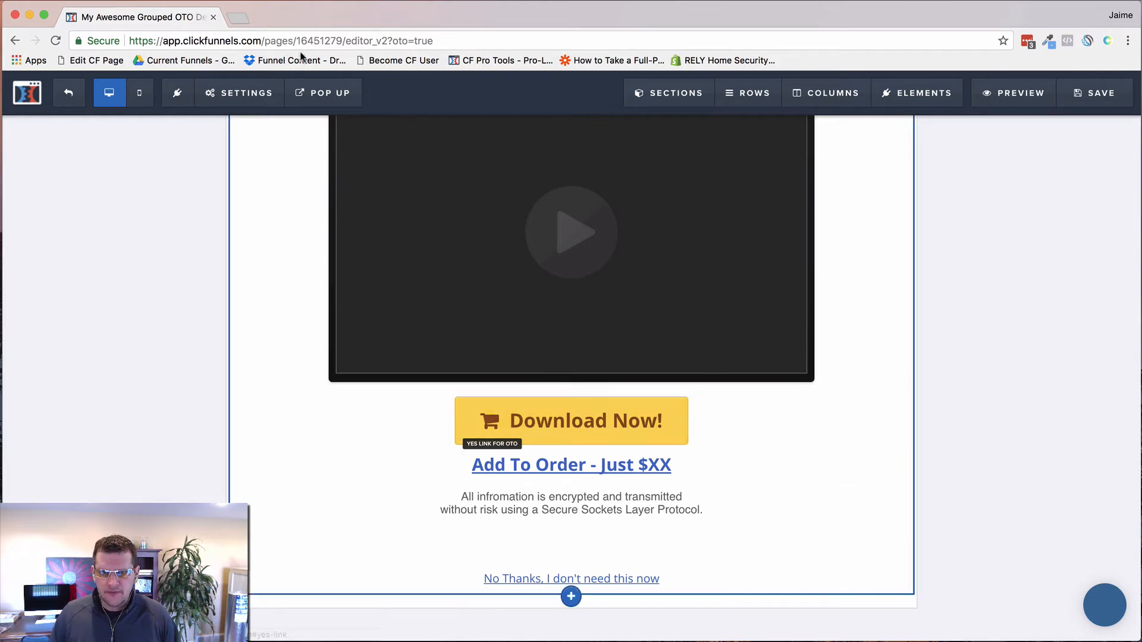
Step: Briefly open the ClickFunnels site in a new tab, then close it to return to the editor
{"action": "key", "text": "super+t"}
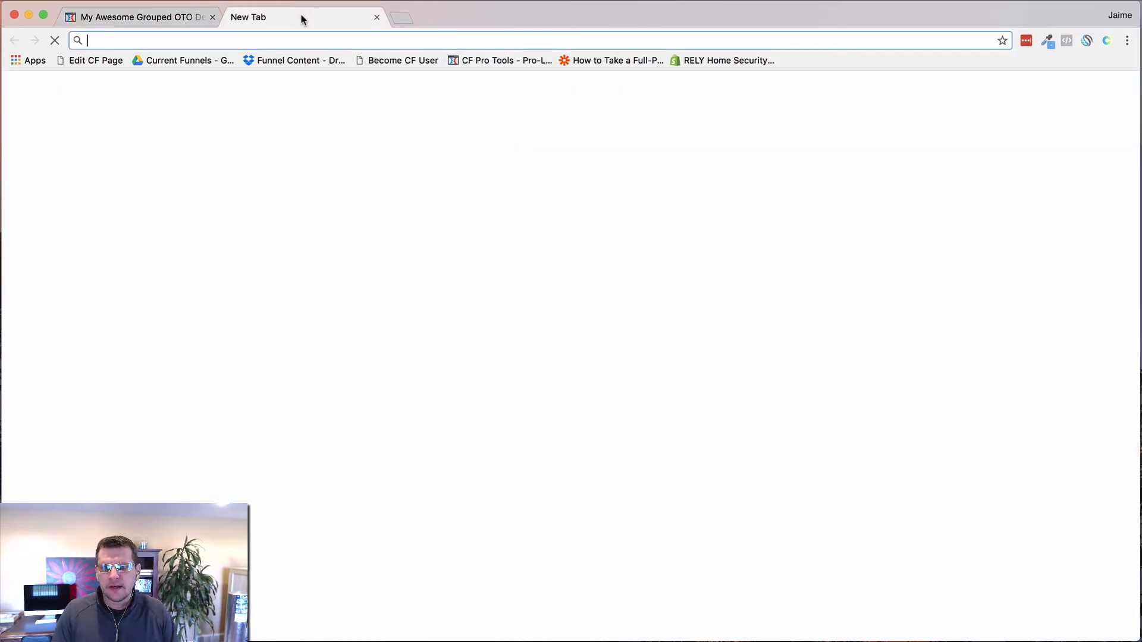
{"action": "type", "text": "click"}
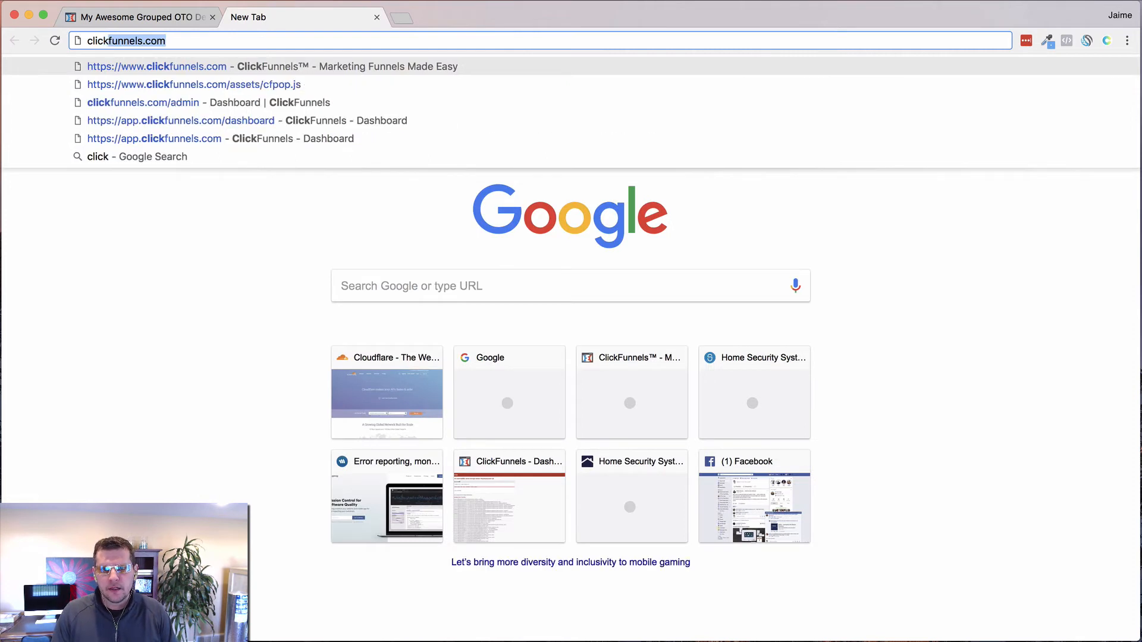
{"action": "key", "text": "Return"}
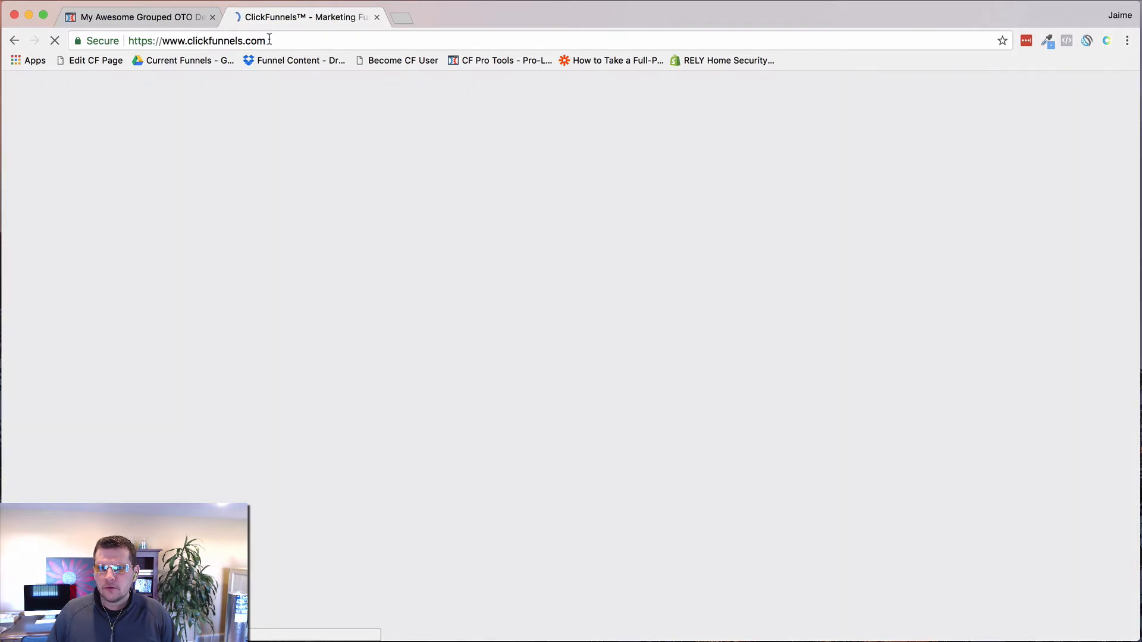
{"action": "left_click", "coordinate": [269, 39]}
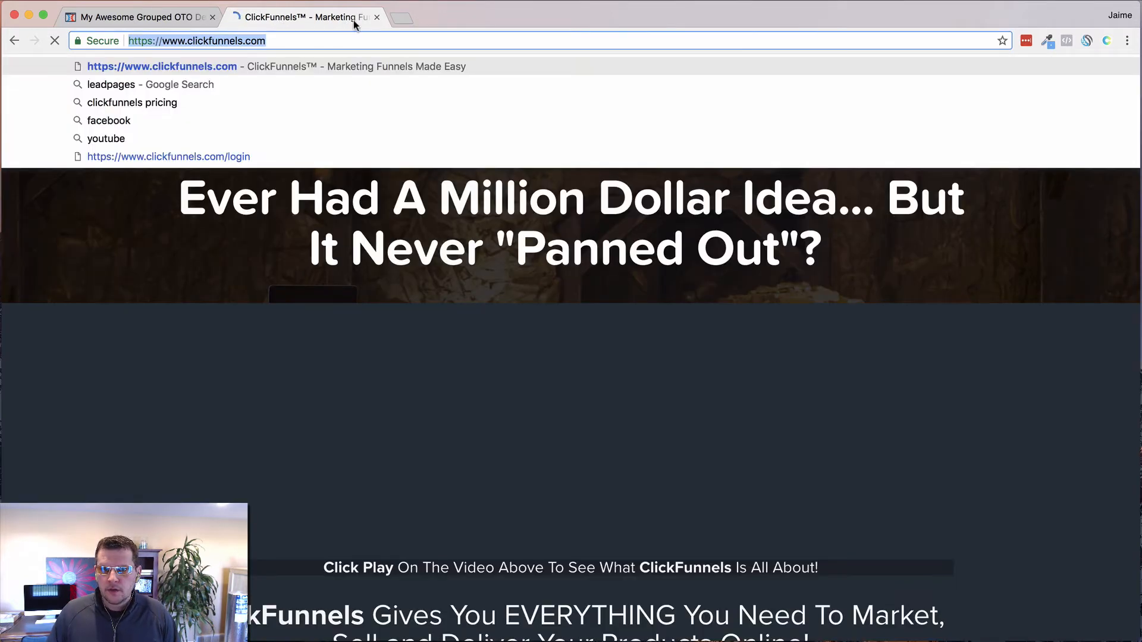
{"action": "left_click", "coordinate": [377, 17]}
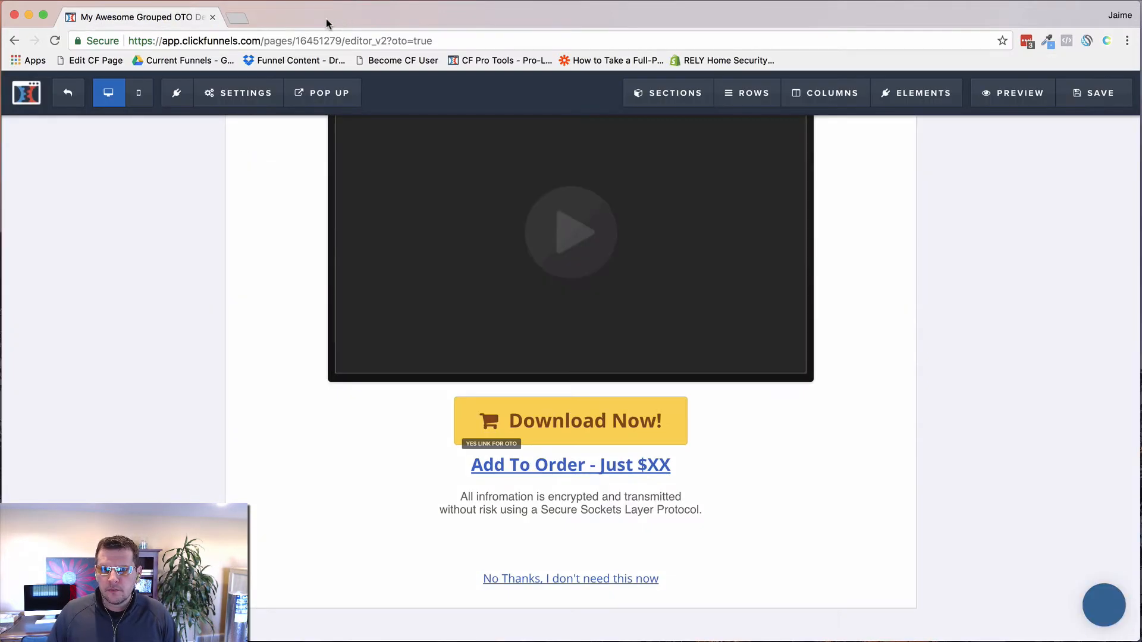
Step: Stay in the page editor and load app.clickfunnels.com/funnels in a new tab
{"action": "left_click", "coordinate": [69, 97]}
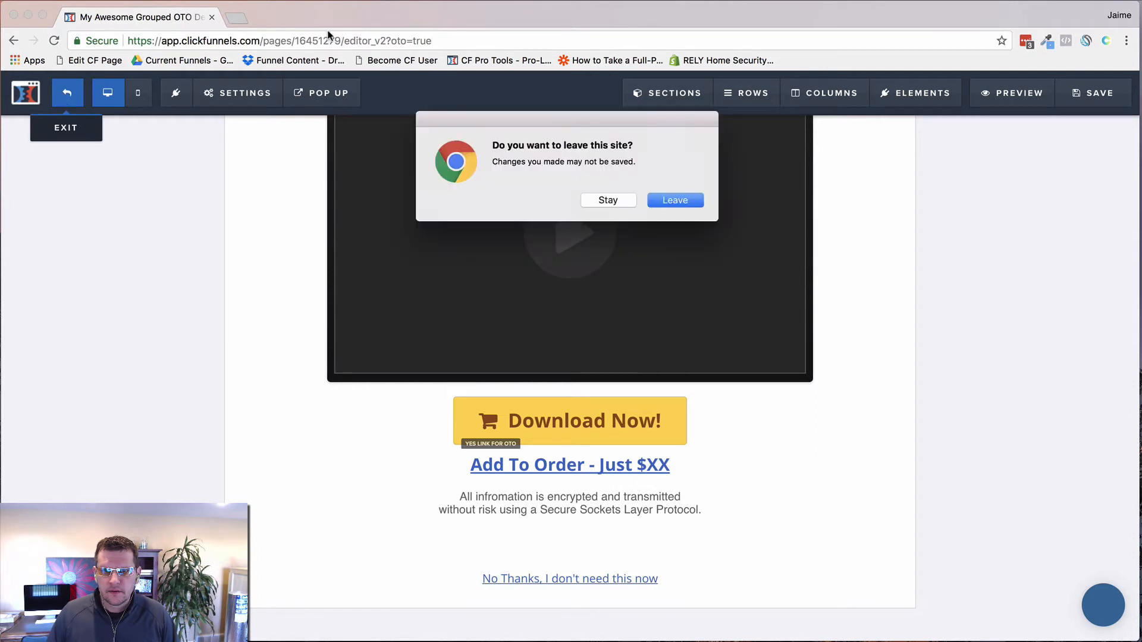
{"action": "left_click", "coordinate": [619, 200]}
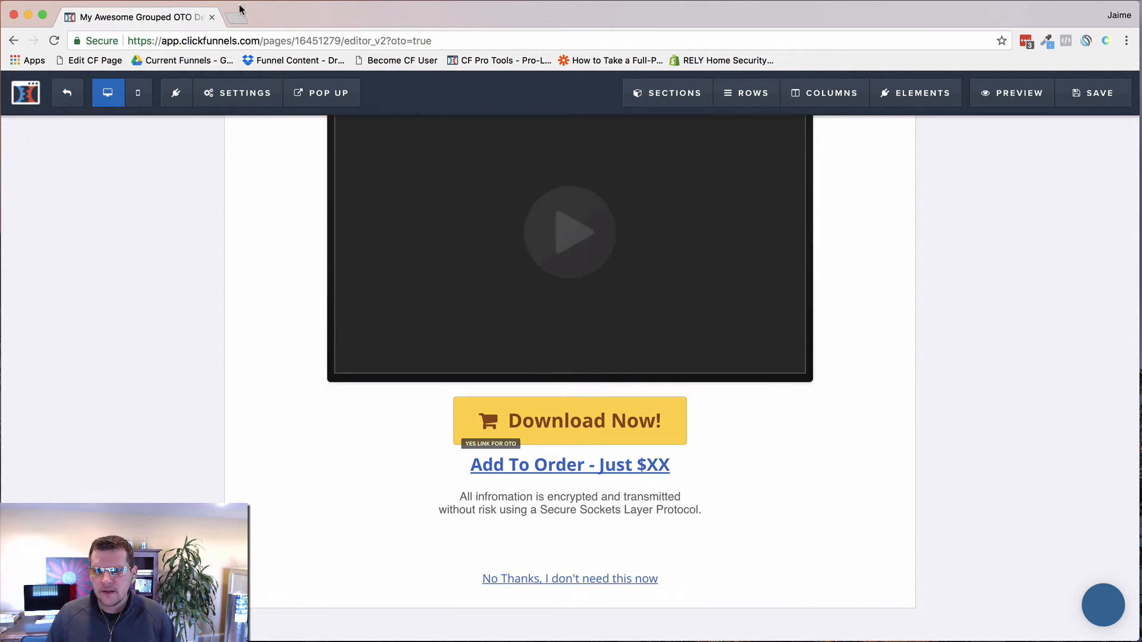
{"action": "key", "text": "super+t"}
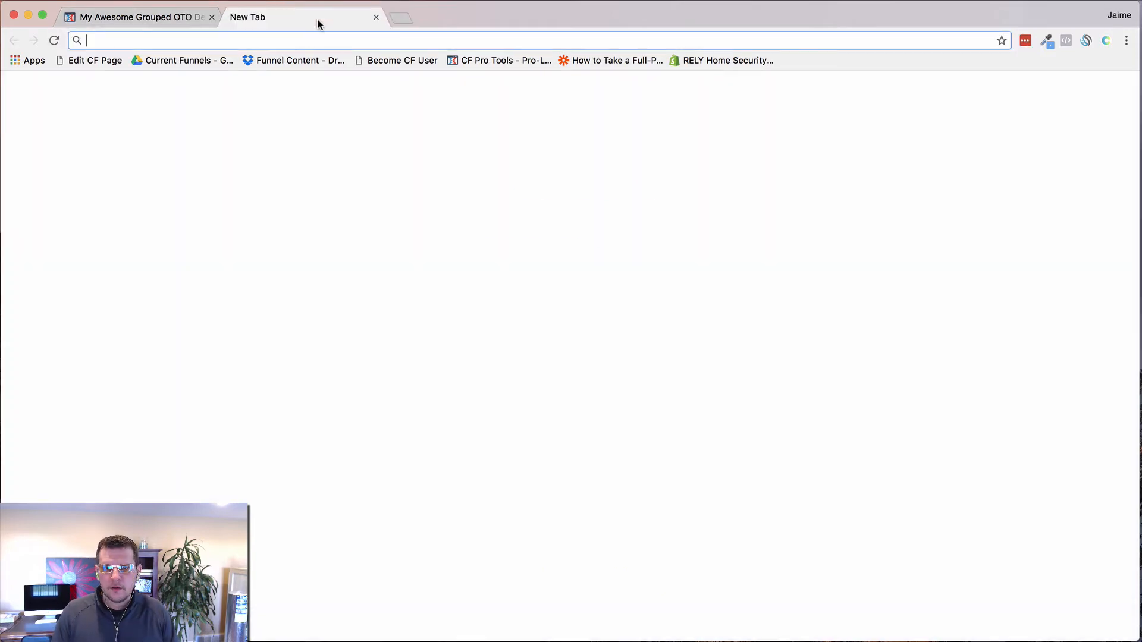
{"action": "type", "text": "app.clickfun"}
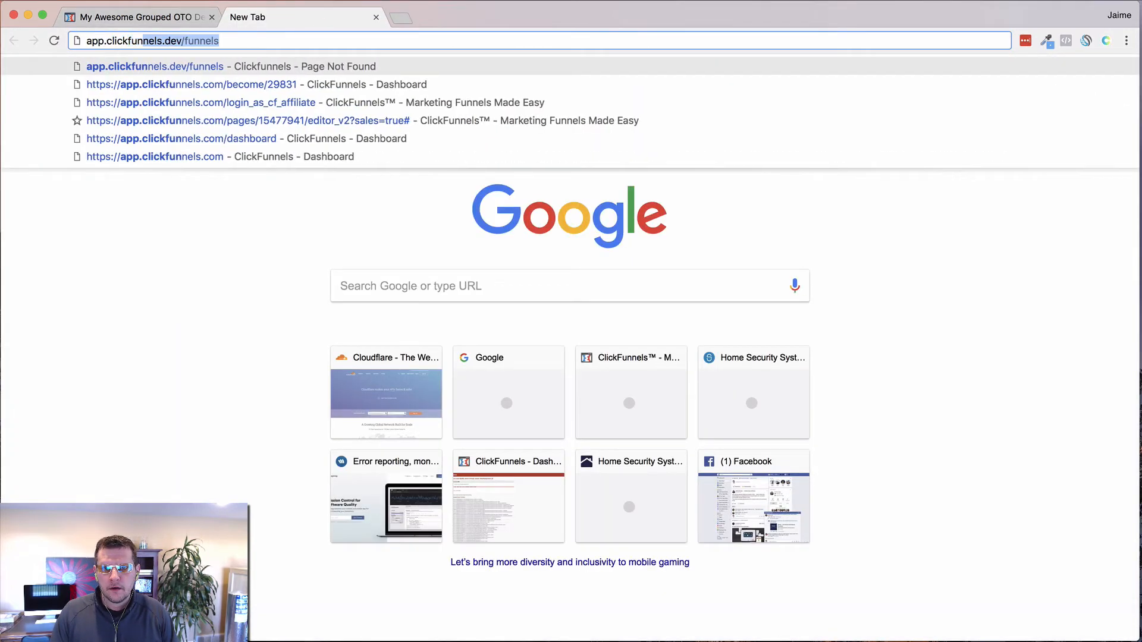
{"action": "type", "text": "na"}
{"action": "key", "text": "BackSpace"}
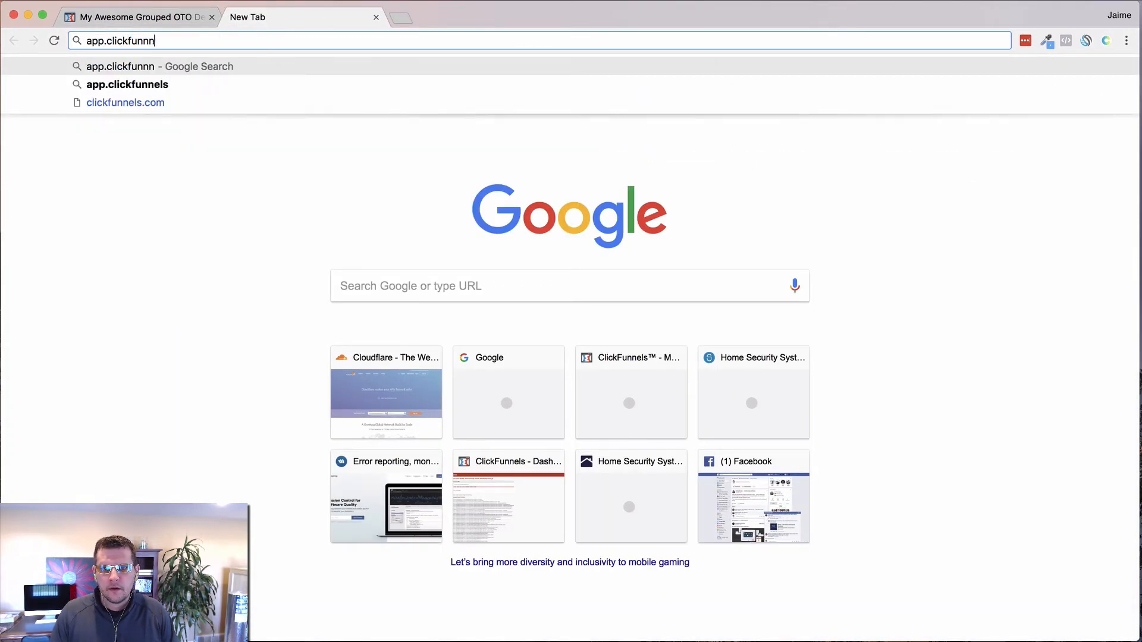
{"action": "type", "text": "els.com/"}
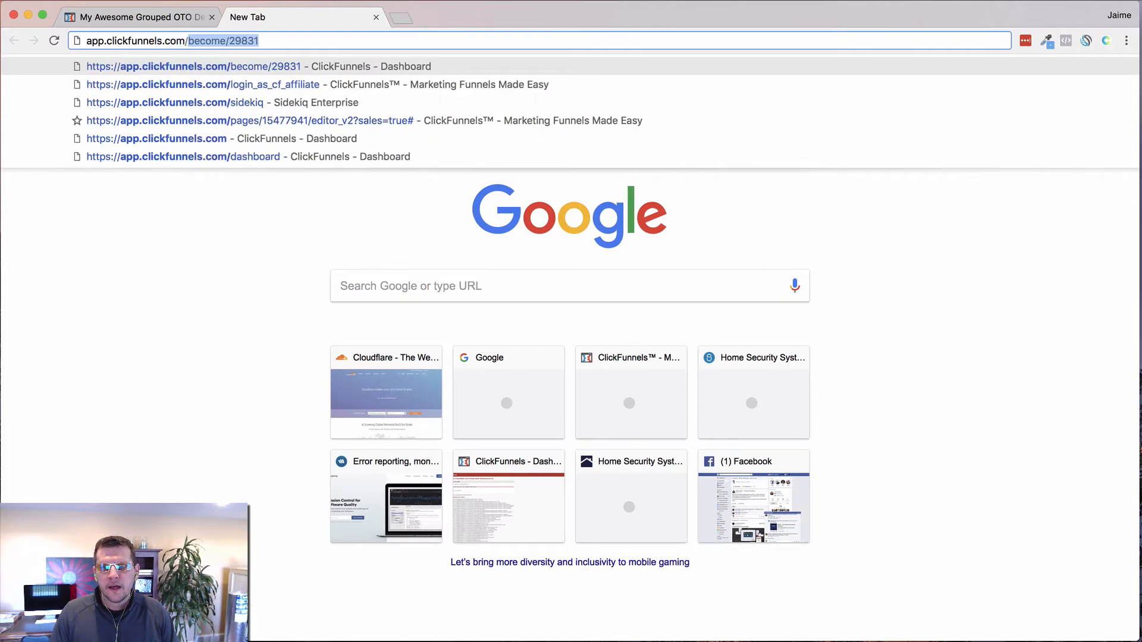
{"action": "type", "text": "funnels"}
{"action": "key", "text": "Return"}
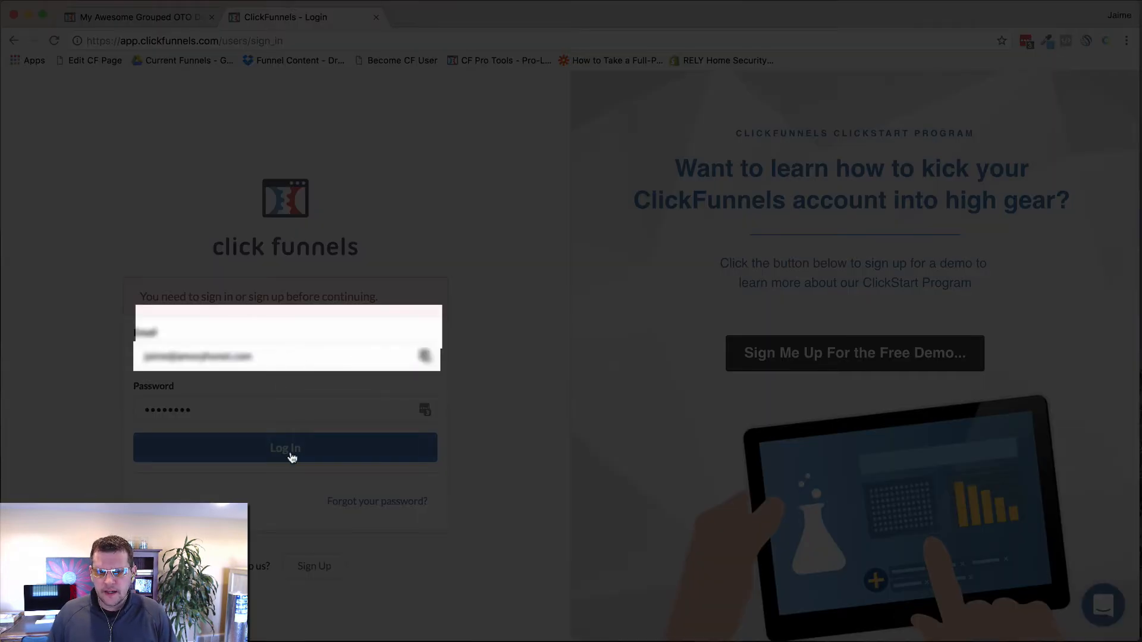
Step: Log in and show the OTO 1 step's products in the OTO Grouped Products Demo funnel
{"action": "left_click", "coordinate": [291, 456]}
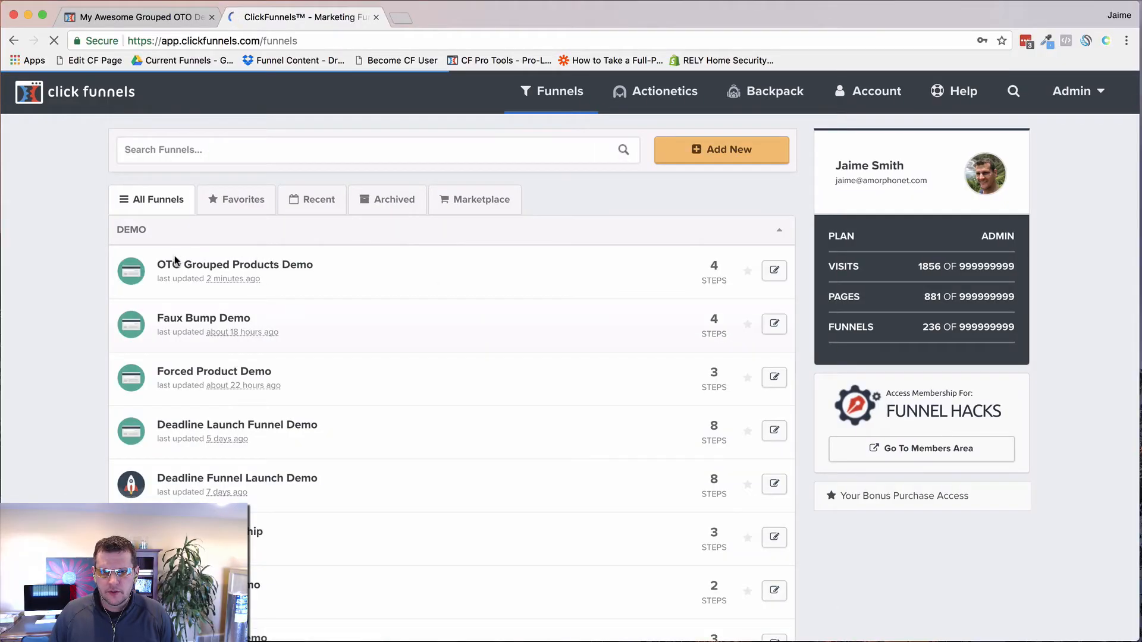
{"action": "left_click", "coordinate": [390, 255]}
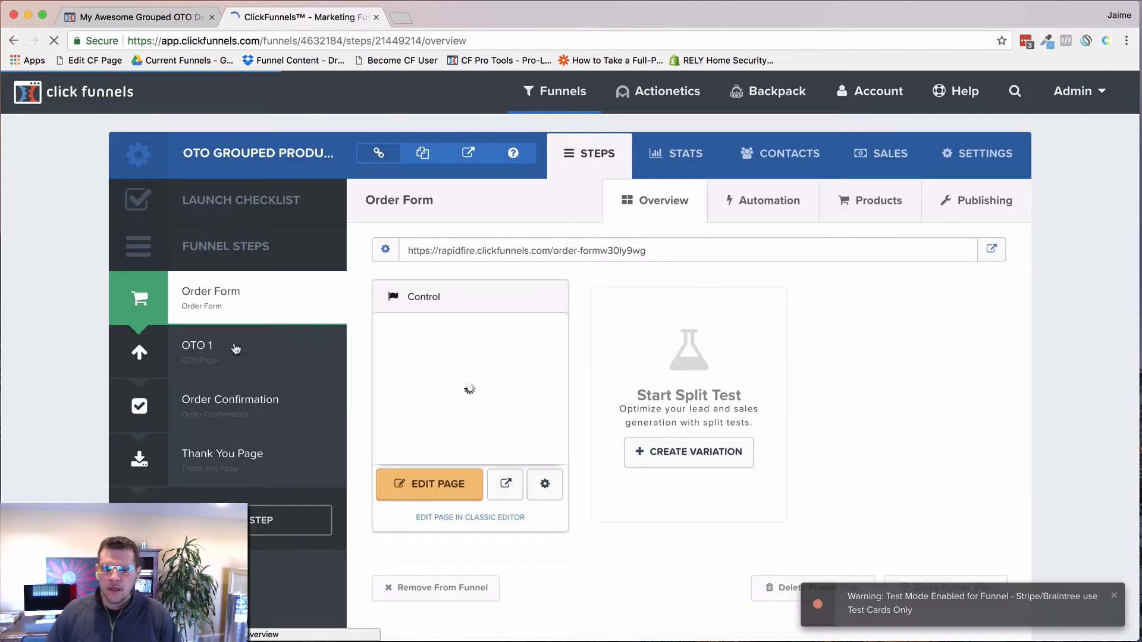
{"action": "left_click", "coordinate": [244, 352]}
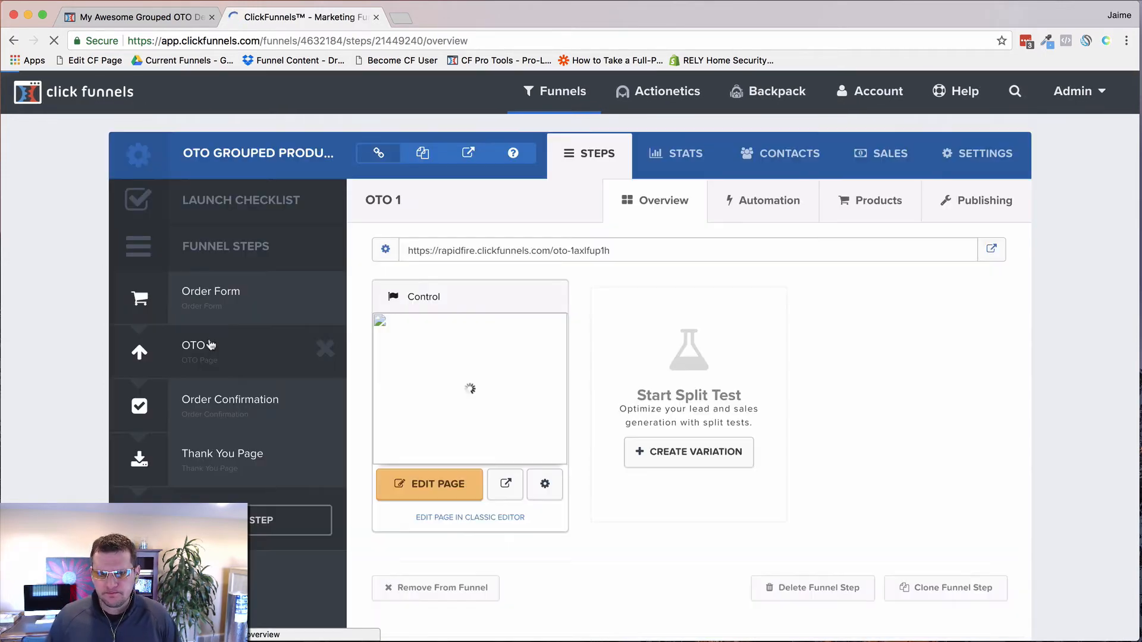
{"action": "left_click", "coordinate": [871, 203]}
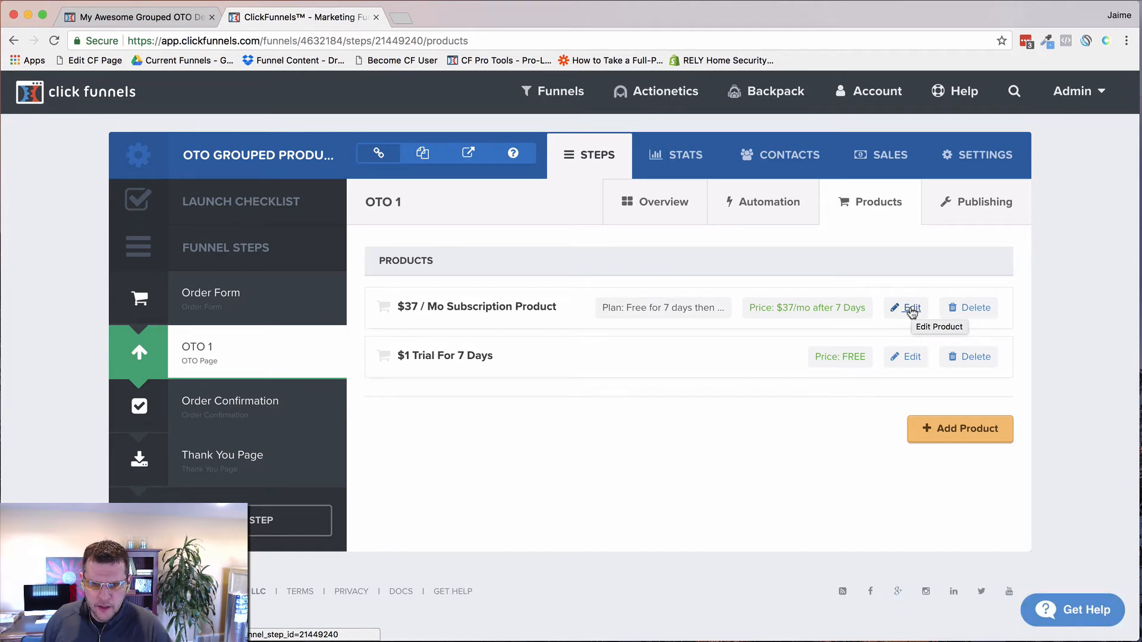
Step: Copy the link address of the $37 / Mo Subscription Product's Edit link
{"action": "right_click", "coordinate": [911, 310]}
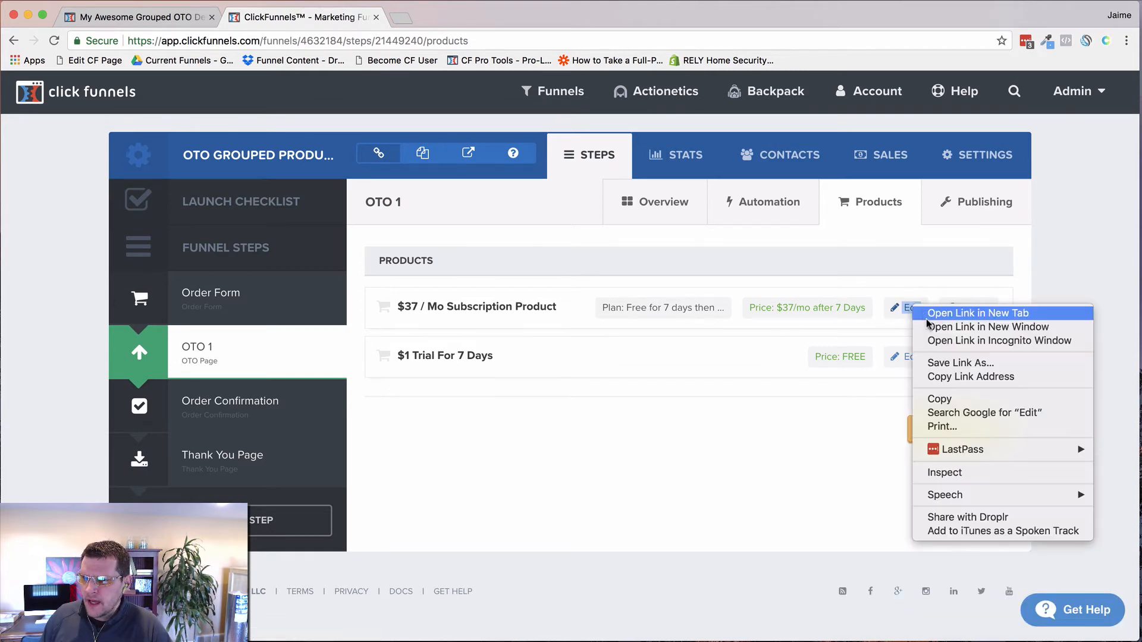
{"action": "left_click", "coordinate": [944, 382]}
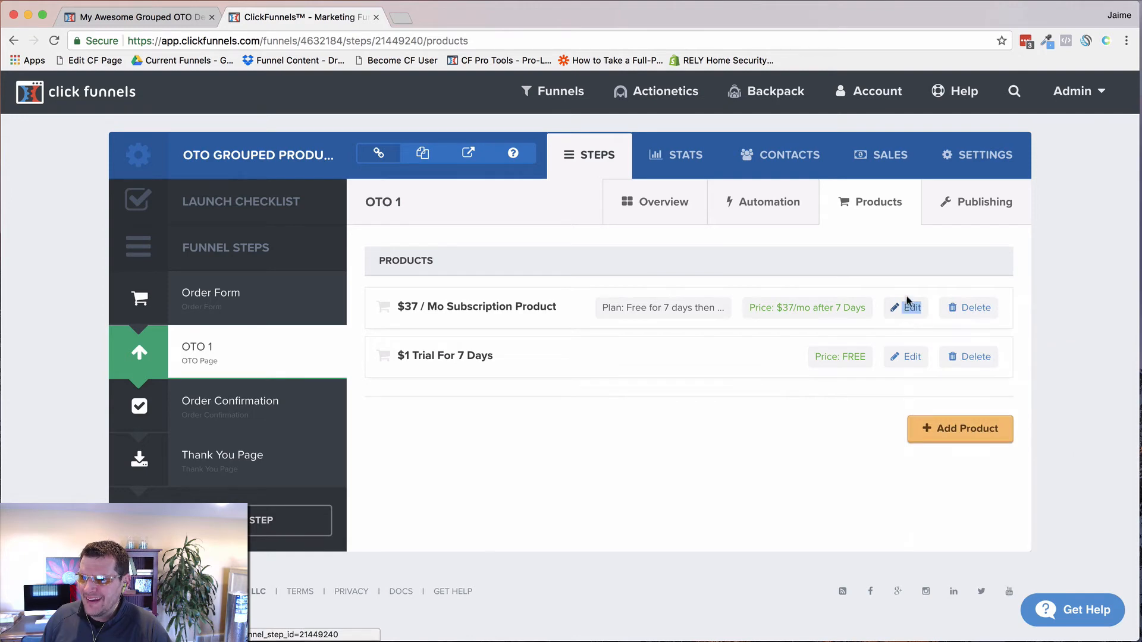
{"action": "right_click", "coordinate": [911, 309]}
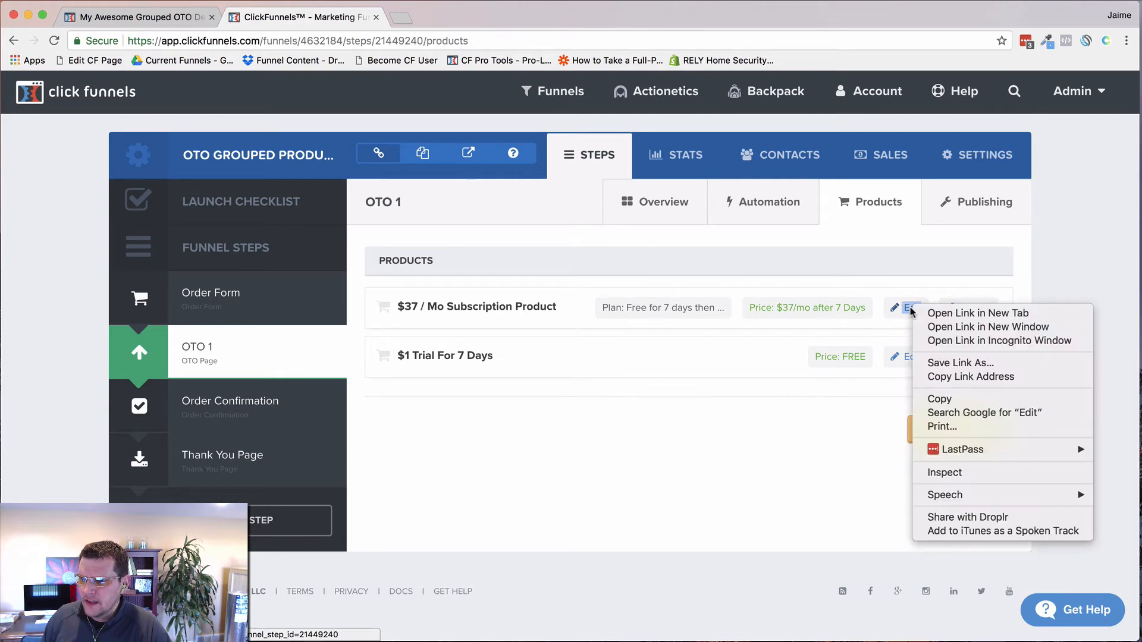
{"action": "left_click", "coordinate": [951, 377]}
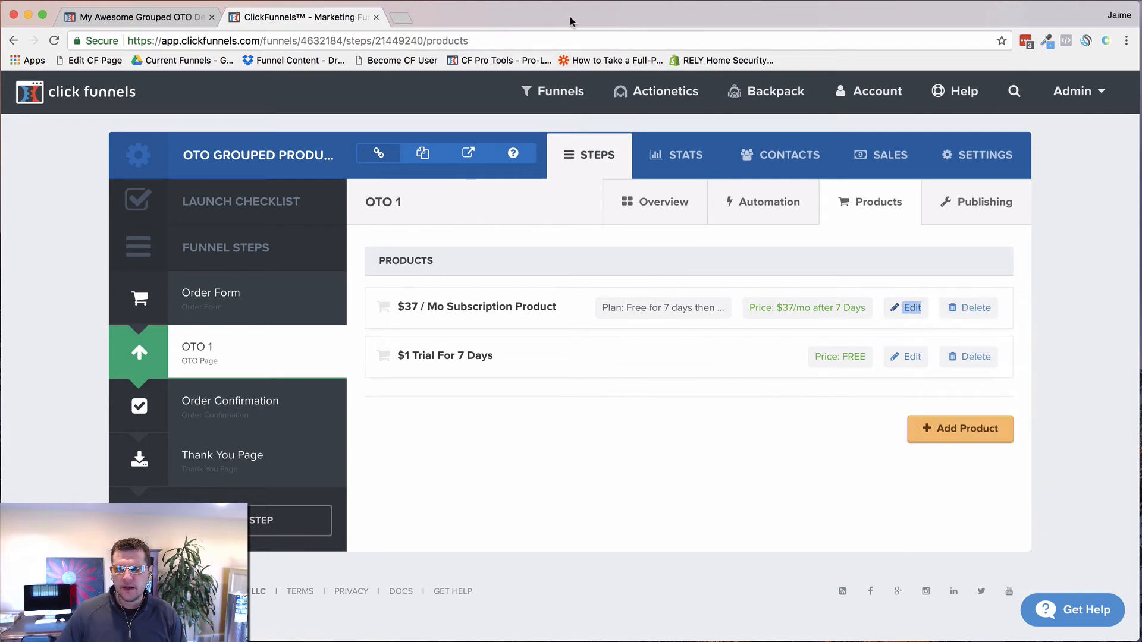
Step: Paste the subscription's edit link into a new tab and copy its product ID 1011784
{"action": "key", "text": "super+t"}
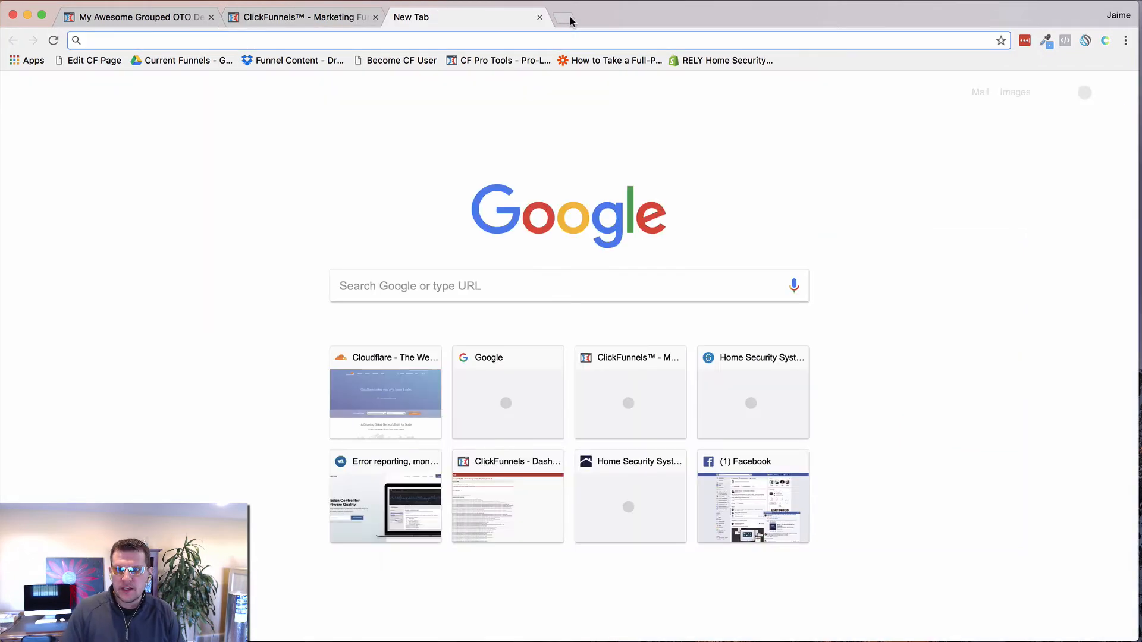
{"action": "key", "text": "super+v"}
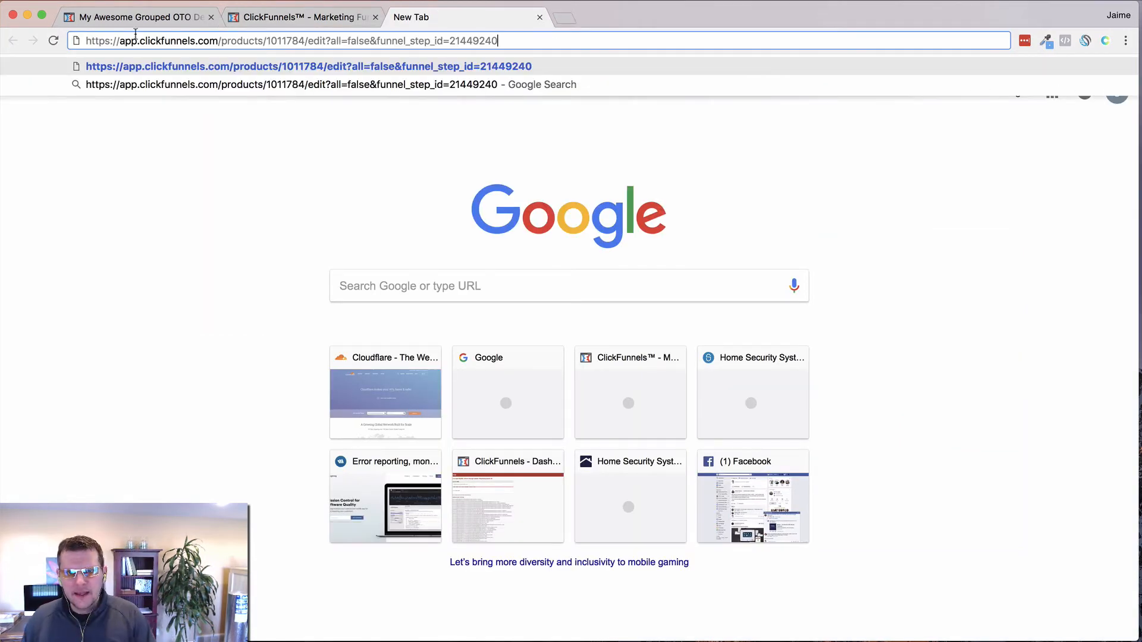
{"action": "double_click", "coordinate": [278, 41]}
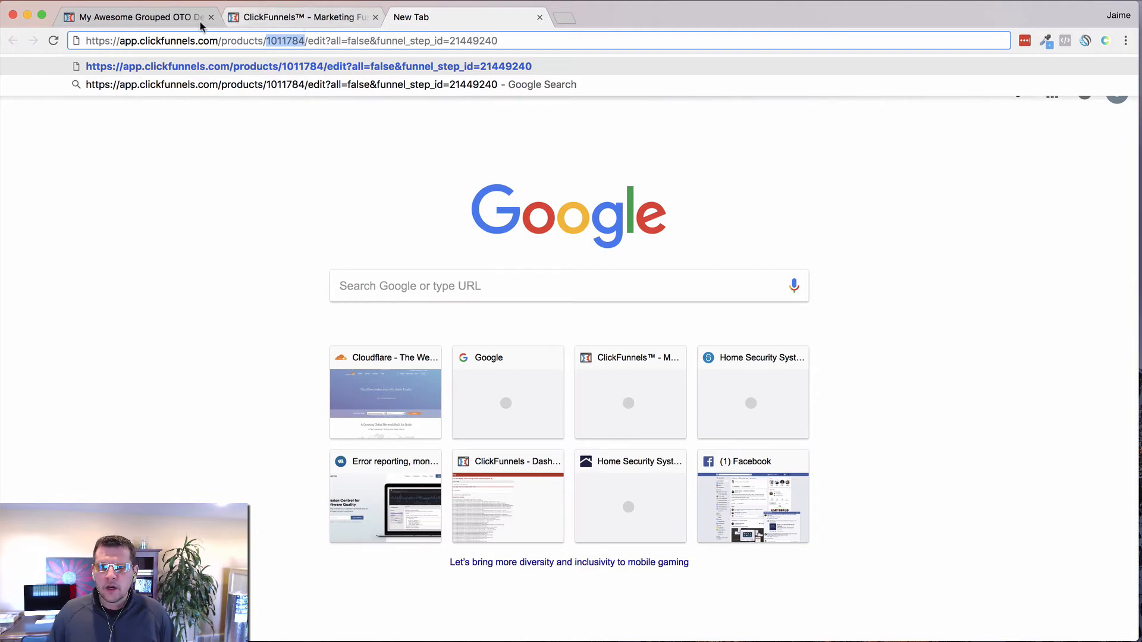
{"action": "key", "text": "super+Tab"}
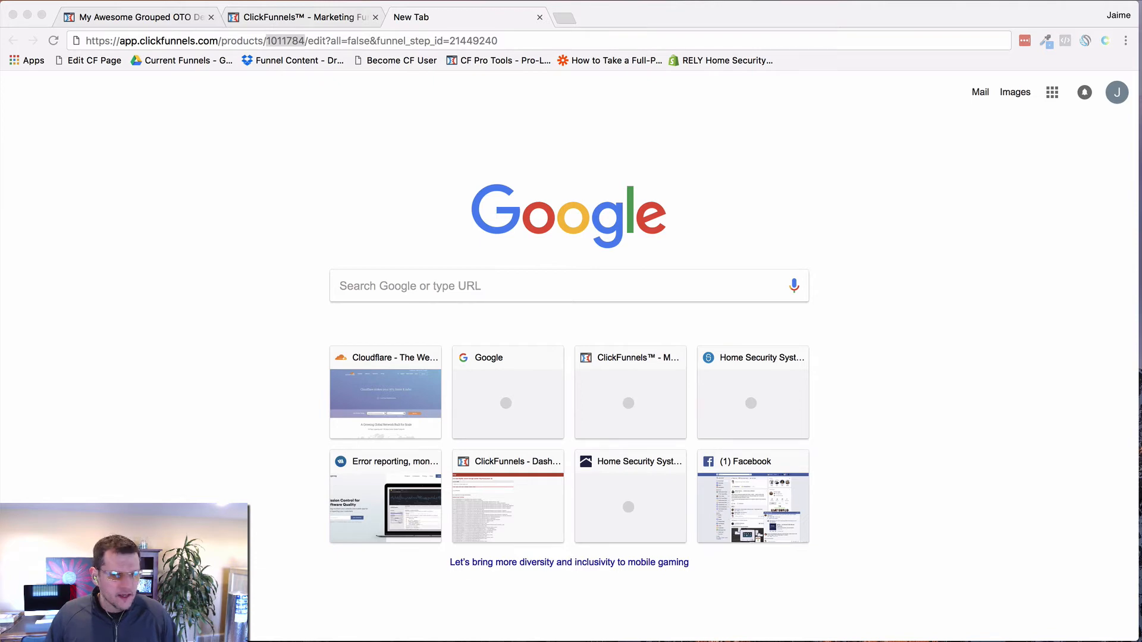
Step: Get the $1 Trial For 7 Days product ID 1011785 from its edit link, then return to the editor
{"action": "left_click", "coordinate": [330, 17]}
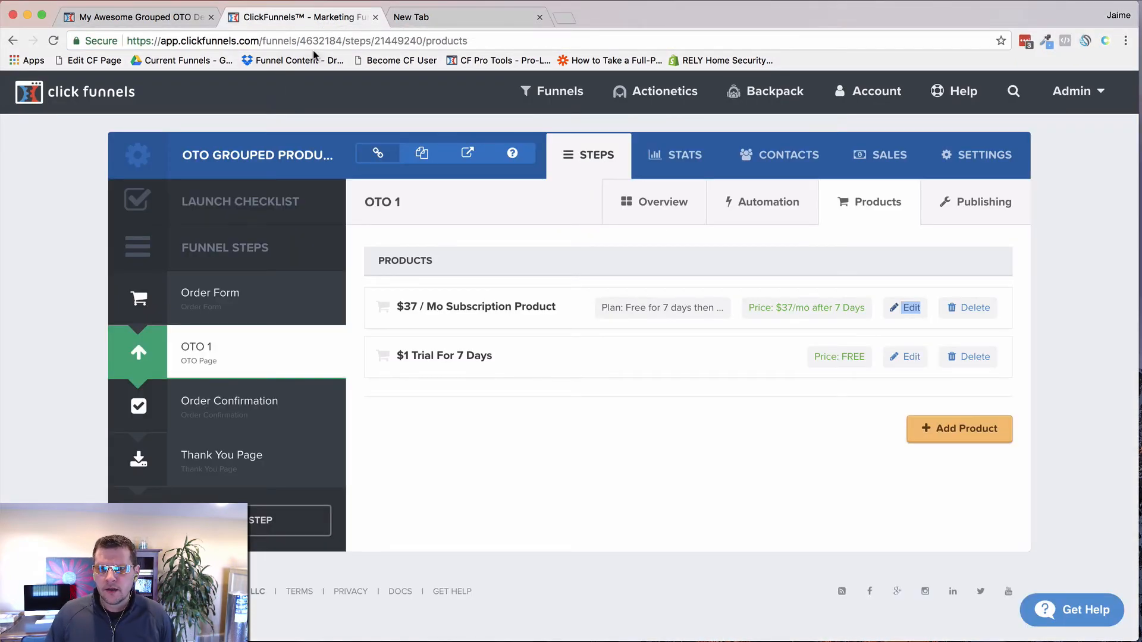
{"action": "right_click", "coordinate": [907, 358]}
{"action": "left_click", "coordinate": [935, 426]}
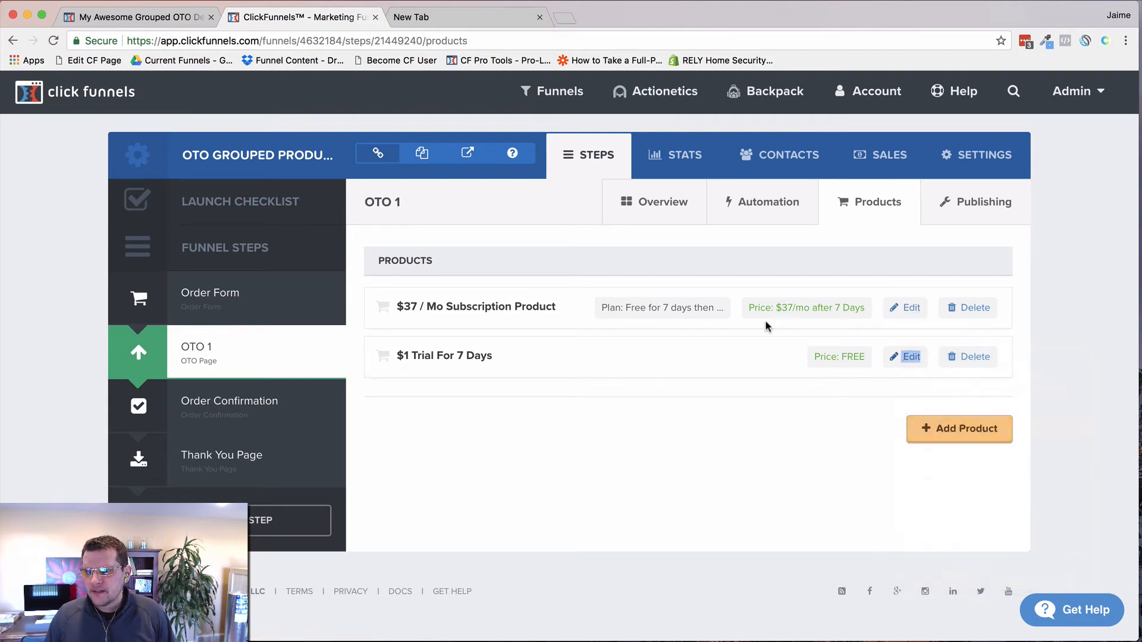
{"action": "left_click", "coordinate": [466, 22]}
{"action": "key", "text": "super+v"}
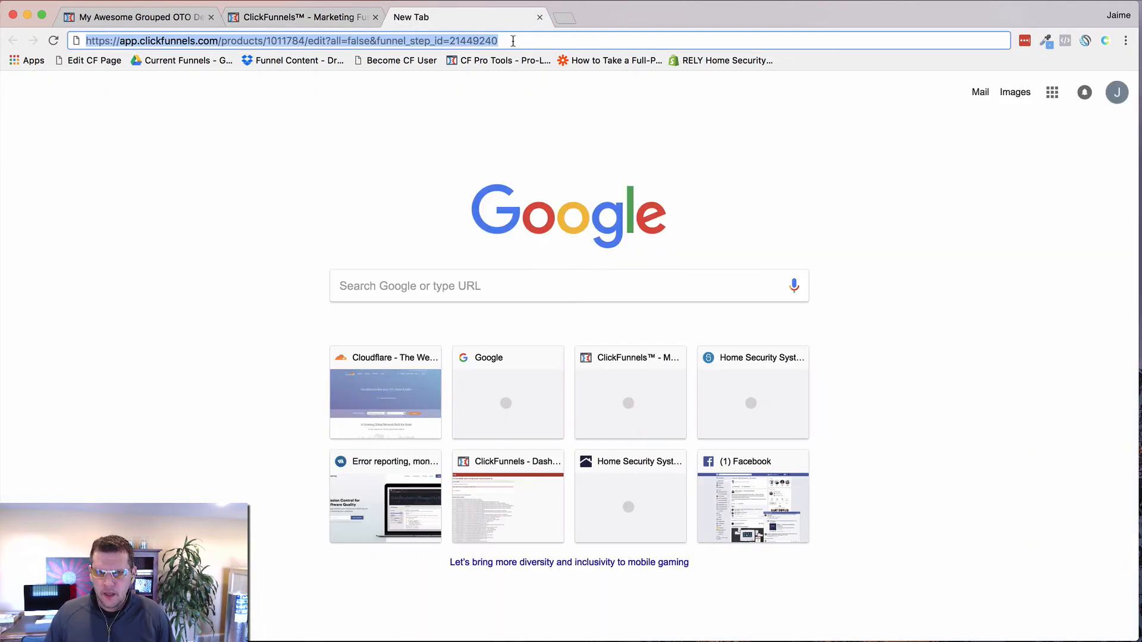
{"action": "key", "text": "super+v"}
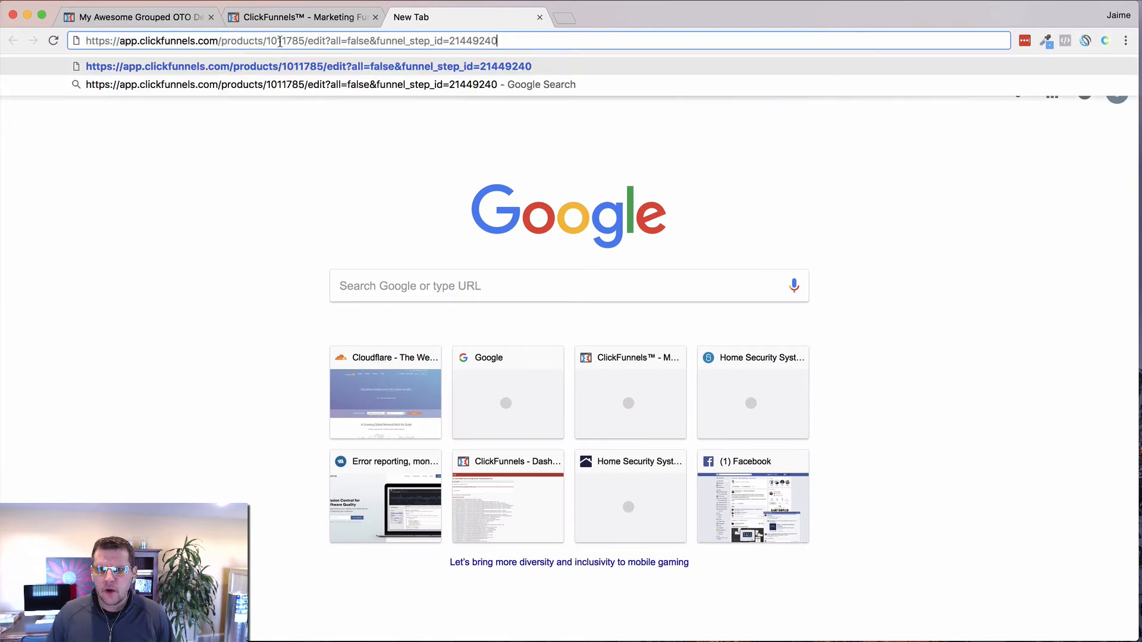
{"action": "double_click", "coordinate": [280, 41]}
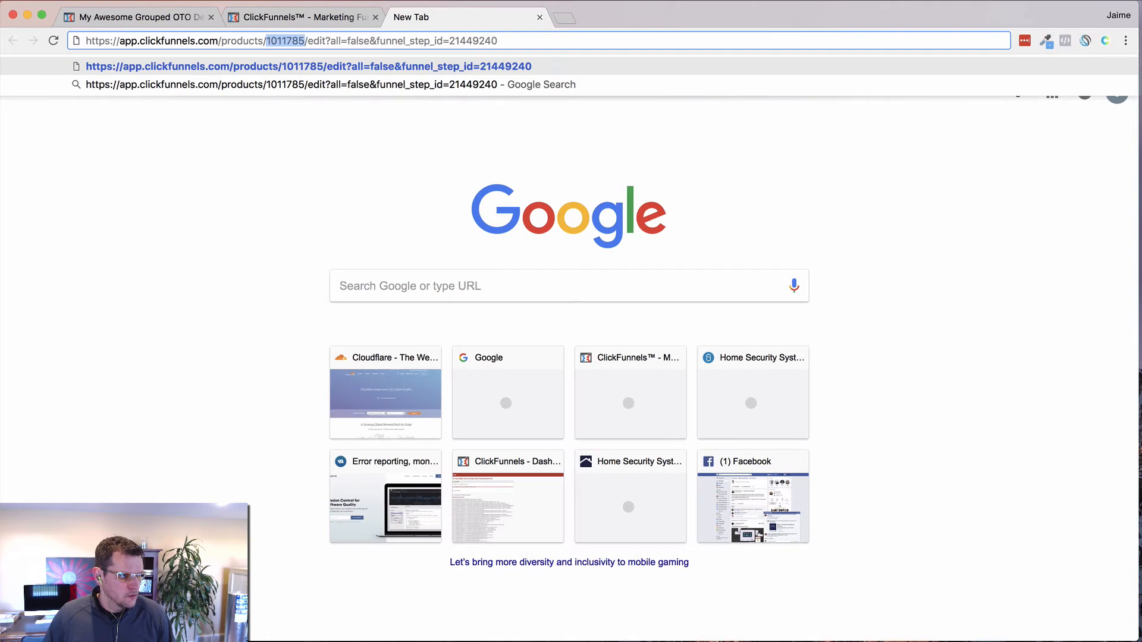
{"action": "key", "text": "super+Tab"}
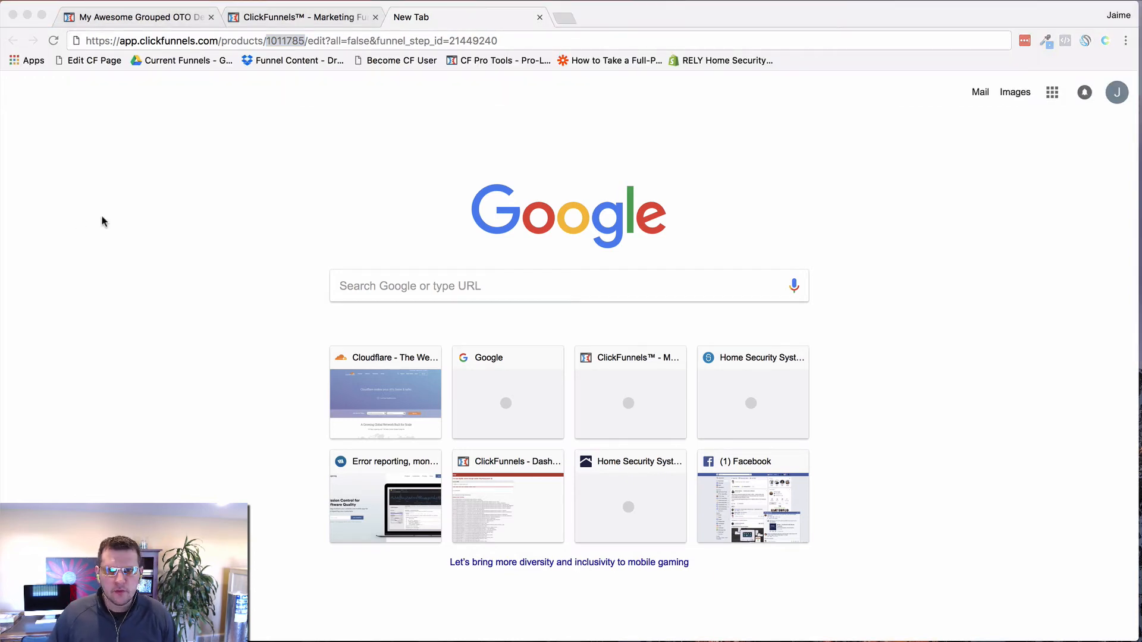
{"action": "left_click", "coordinate": [172, 14]}
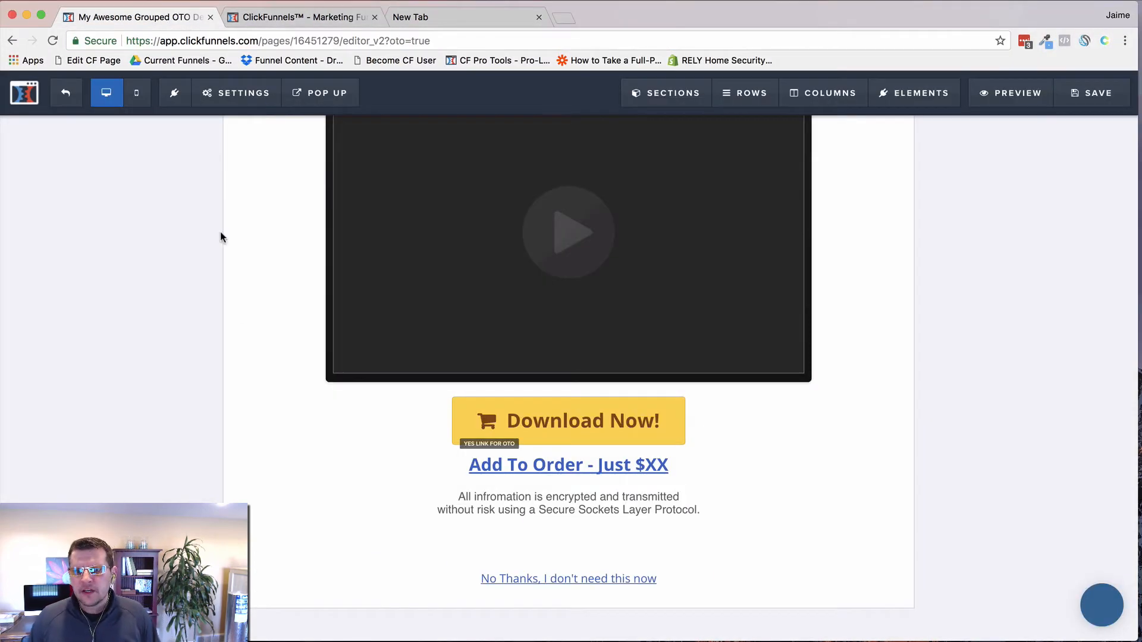
{"action": "left_click", "coordinate": [580, 419]}
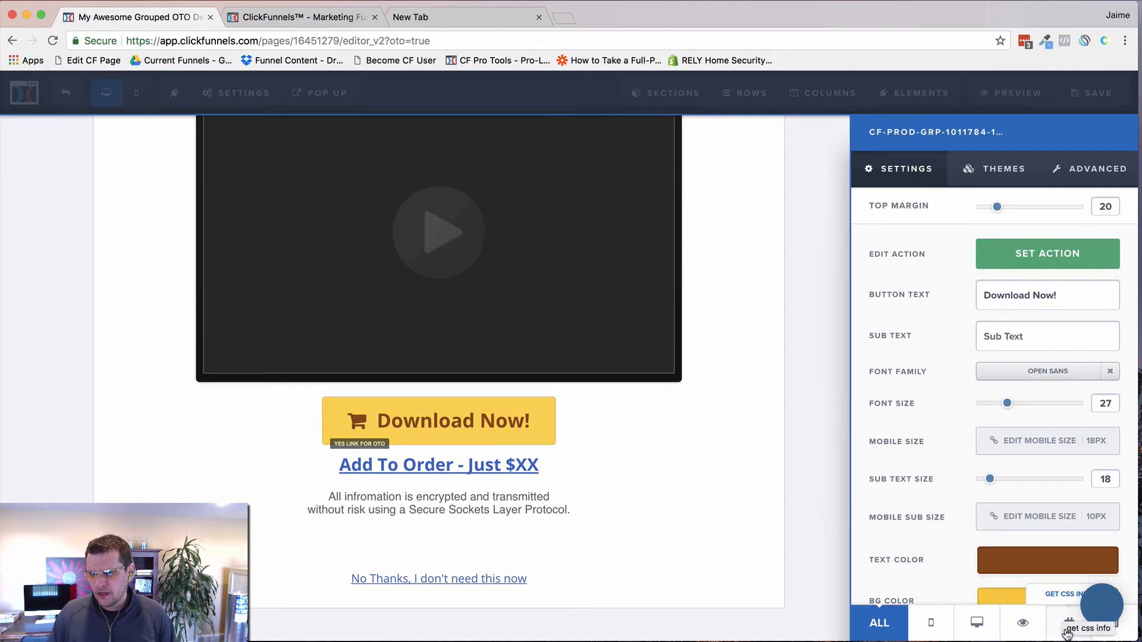
{"action": "left_click", "coordinate": [1045, 252]}
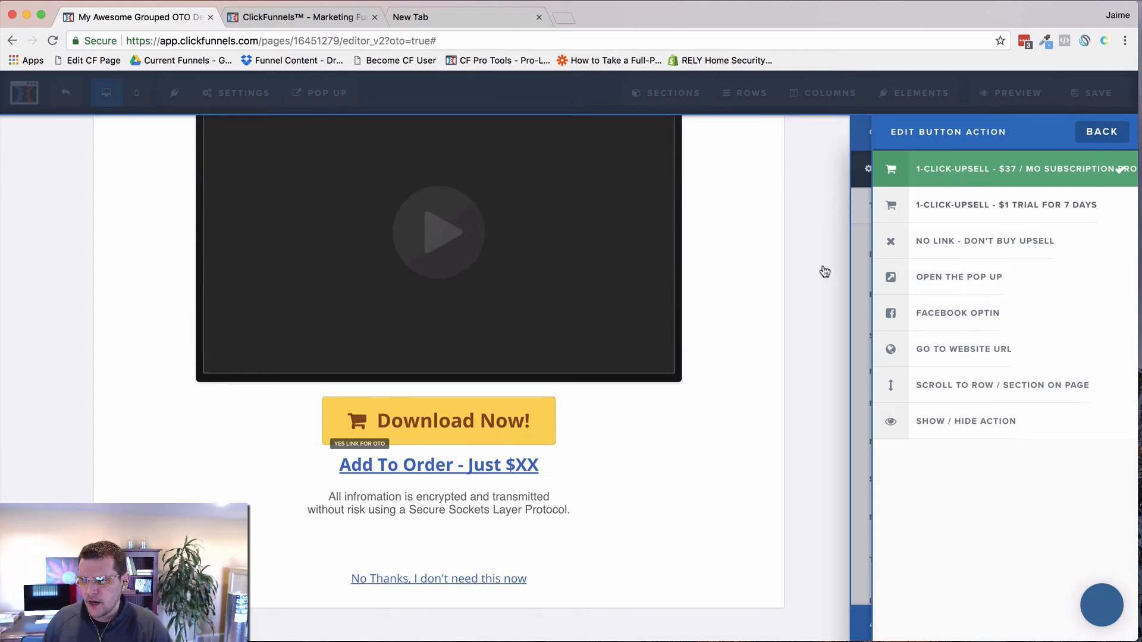
{"action": "left_click", "coordinate": [800, 355]}
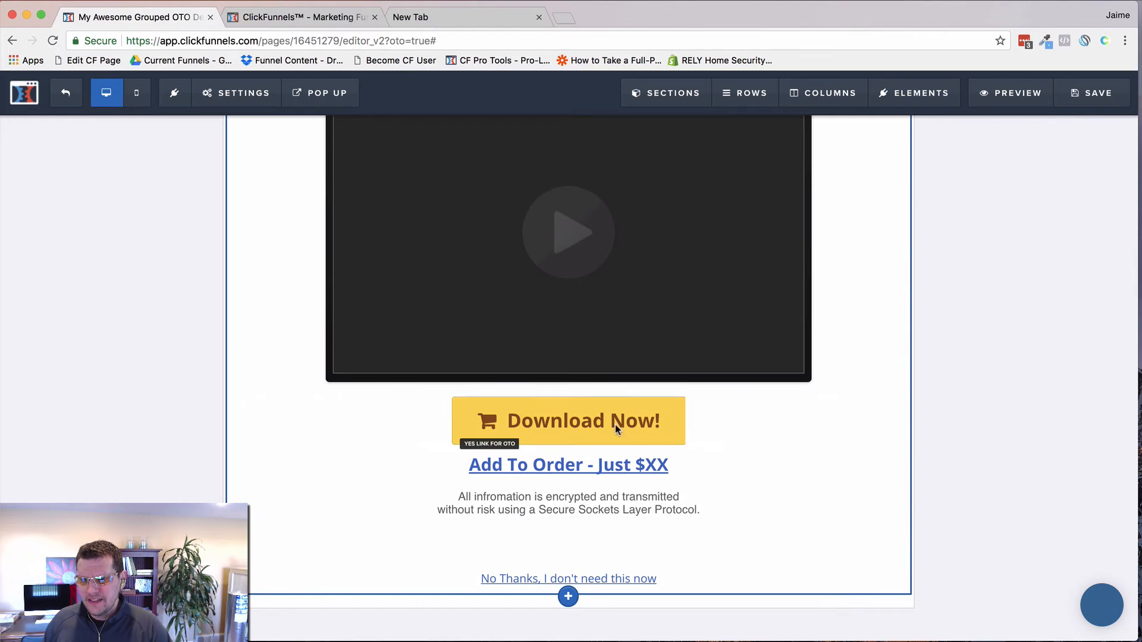
{"action": "left_click", "coordinate": [602, 428]}
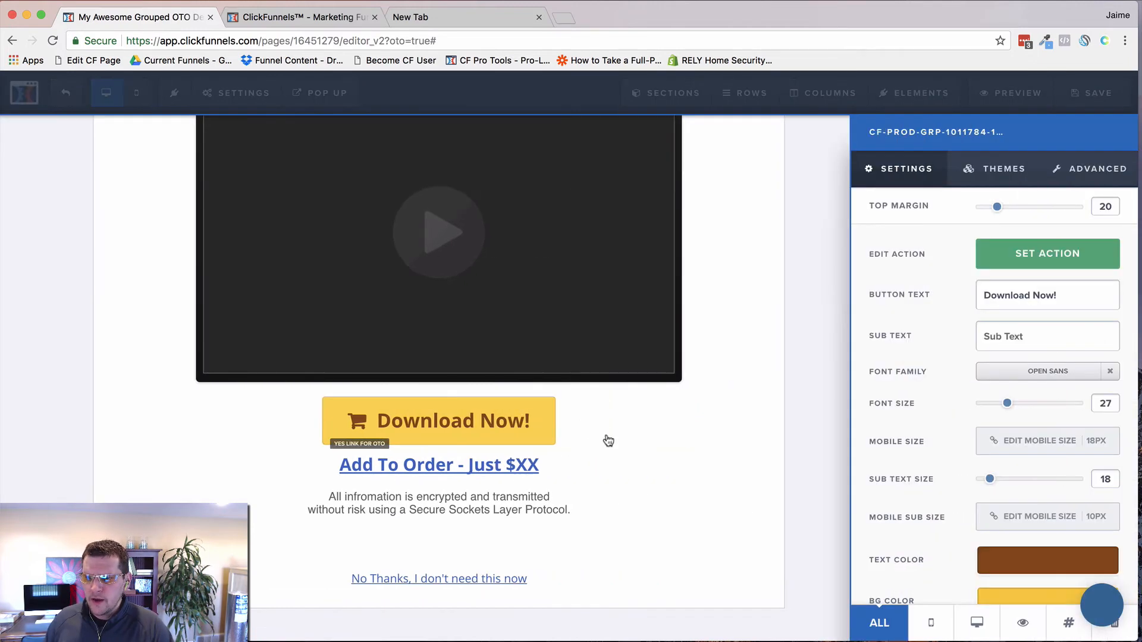
{"action": "left_click", "coordinate": [1067, 626]}
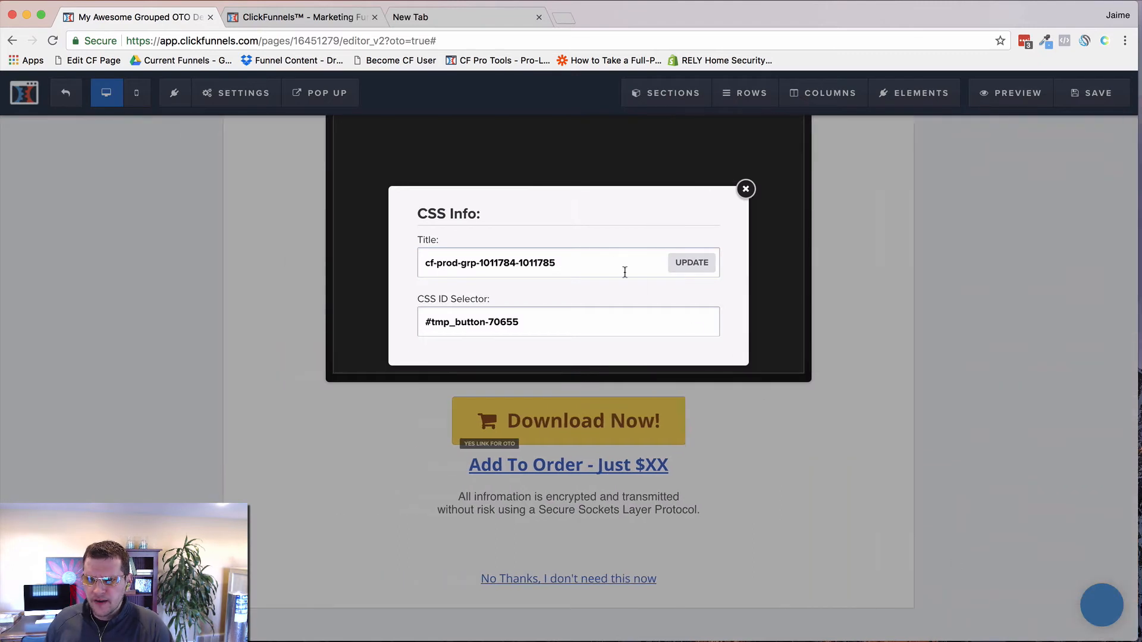
Step: Inspect the Download Now button's group title, picking out product ids 1011784 and 1011785
{"action": "left_click", "coordinate": [578, 262]}
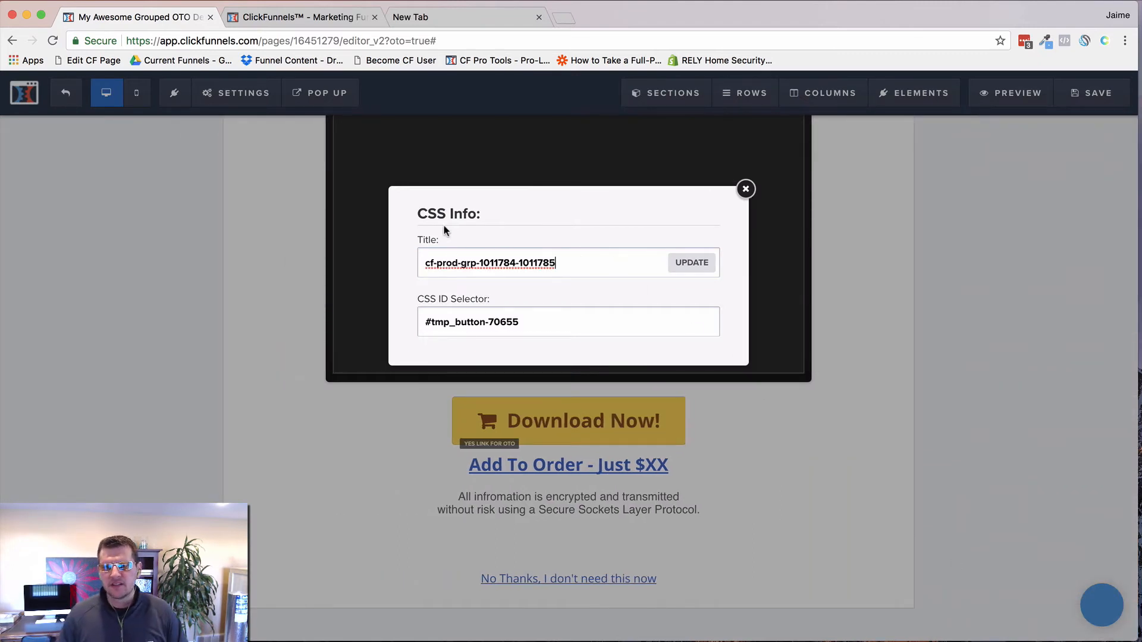
{"action": "triple_click", "coordinate": [427, 240]}
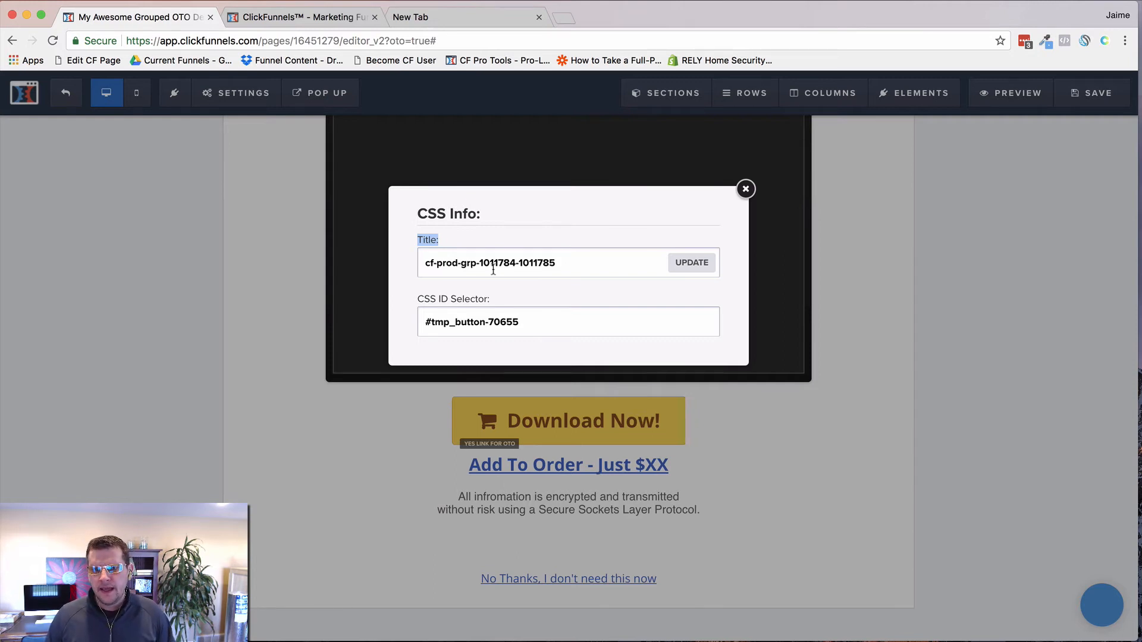
{"action": "left_click", "coordinate": [563, 259]}
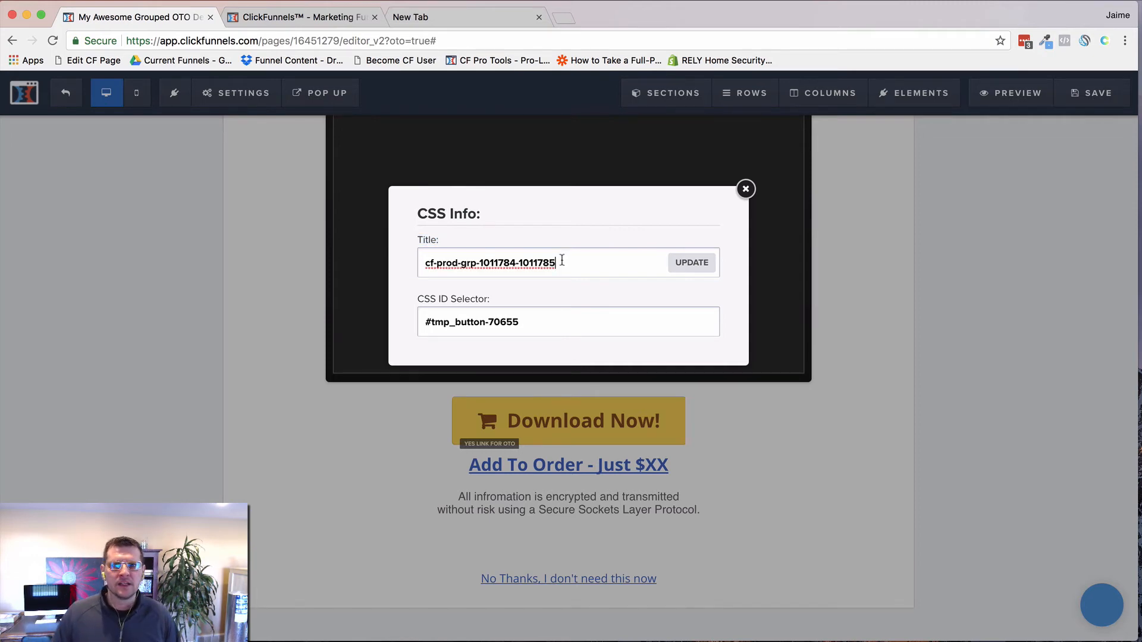
{"action": "double_click", "coordinate": [499, 263]}
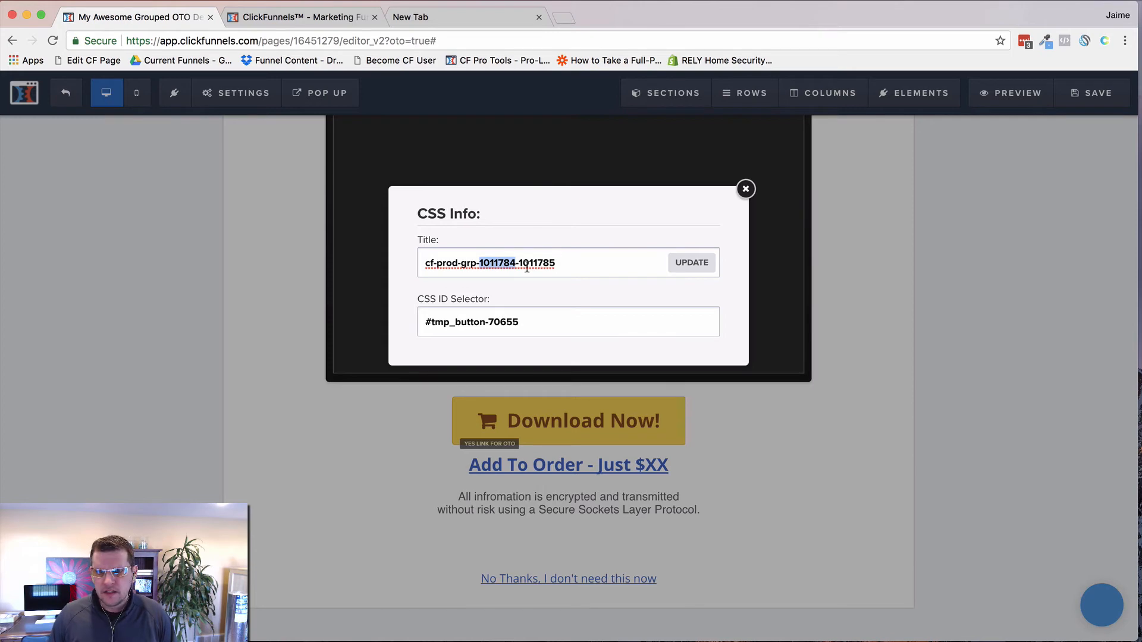
{"action": "left_click", "coordinate": [478, 263]}
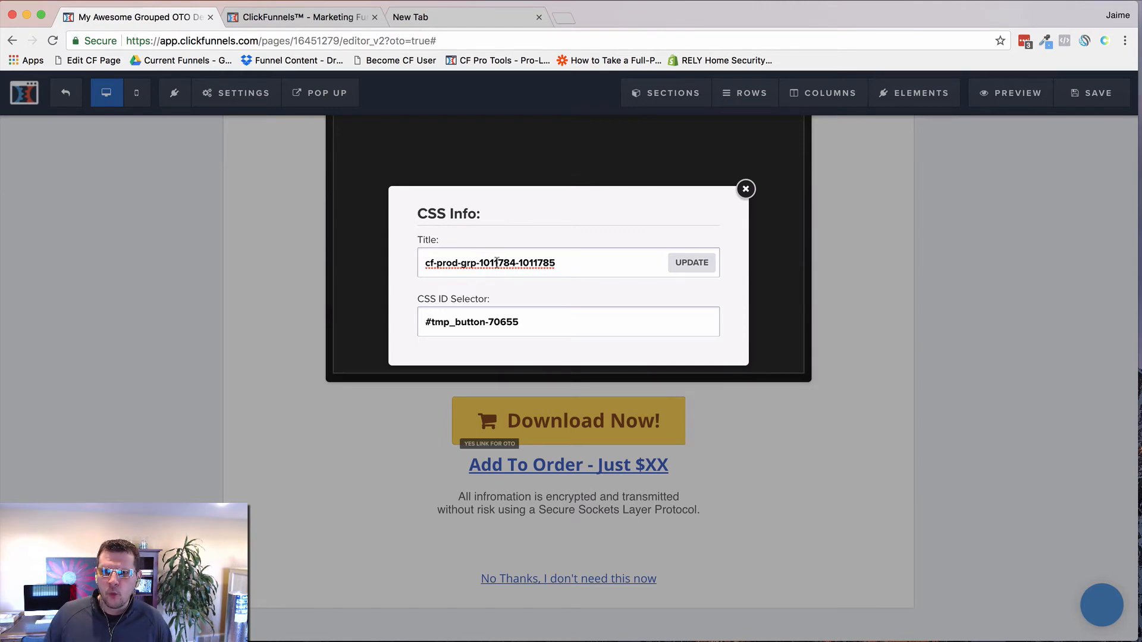
{"action": "triple_click", "coordinate": [498, 262]}
{"action": "double_click", "coordinate": [498, 262]}
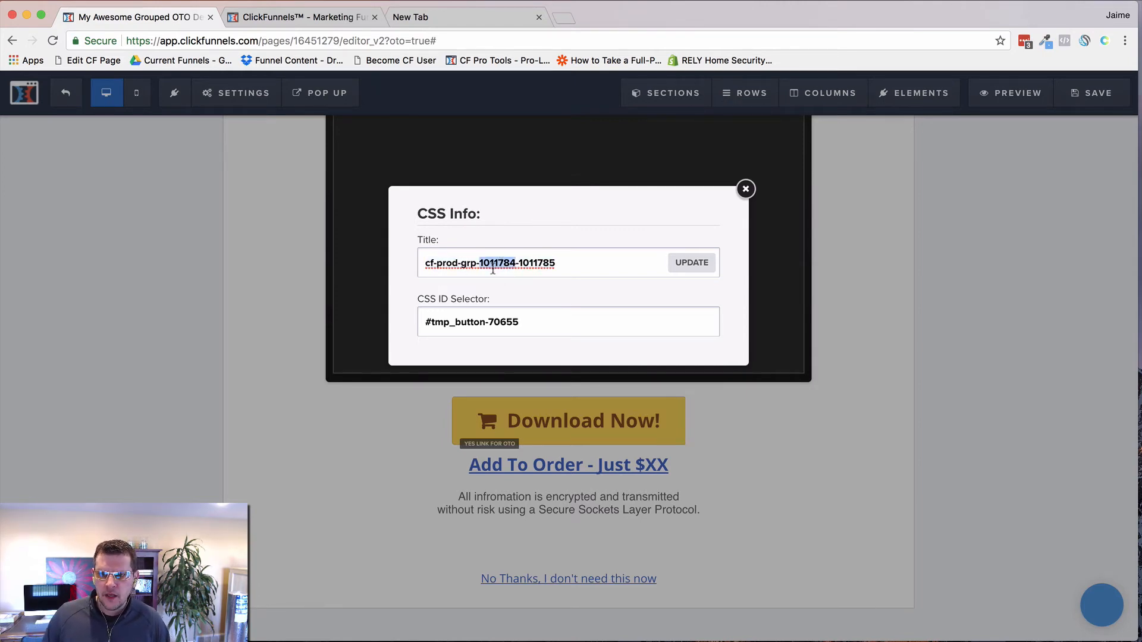
{"action": "left_click", "coordinate": [519, 262]}
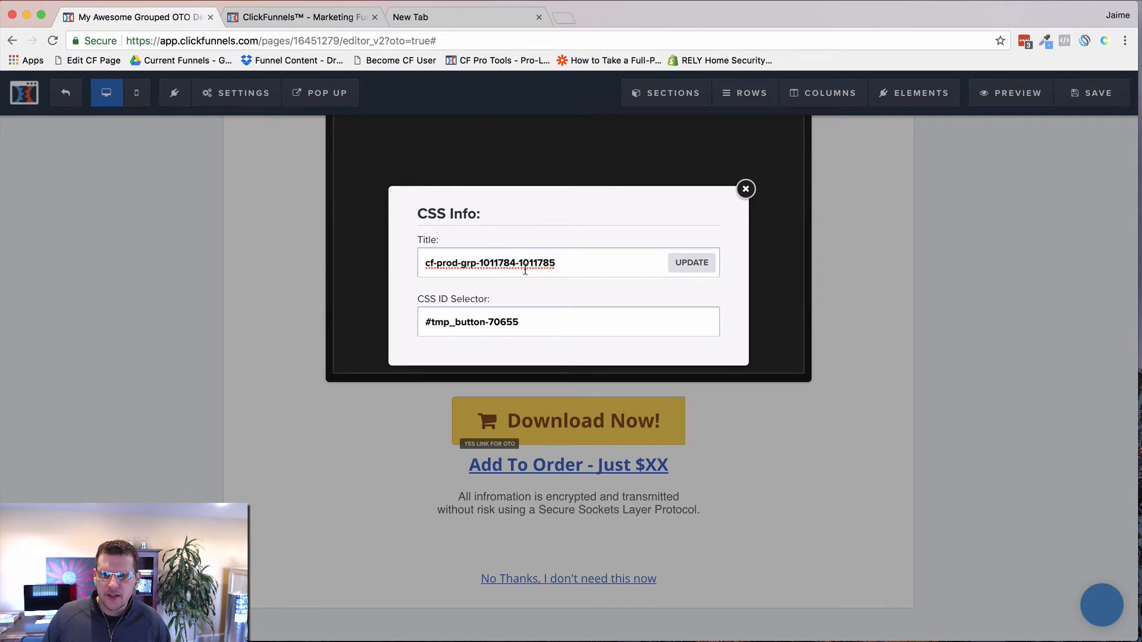
{"action": "double_click", "coordinate": [535, 262]}
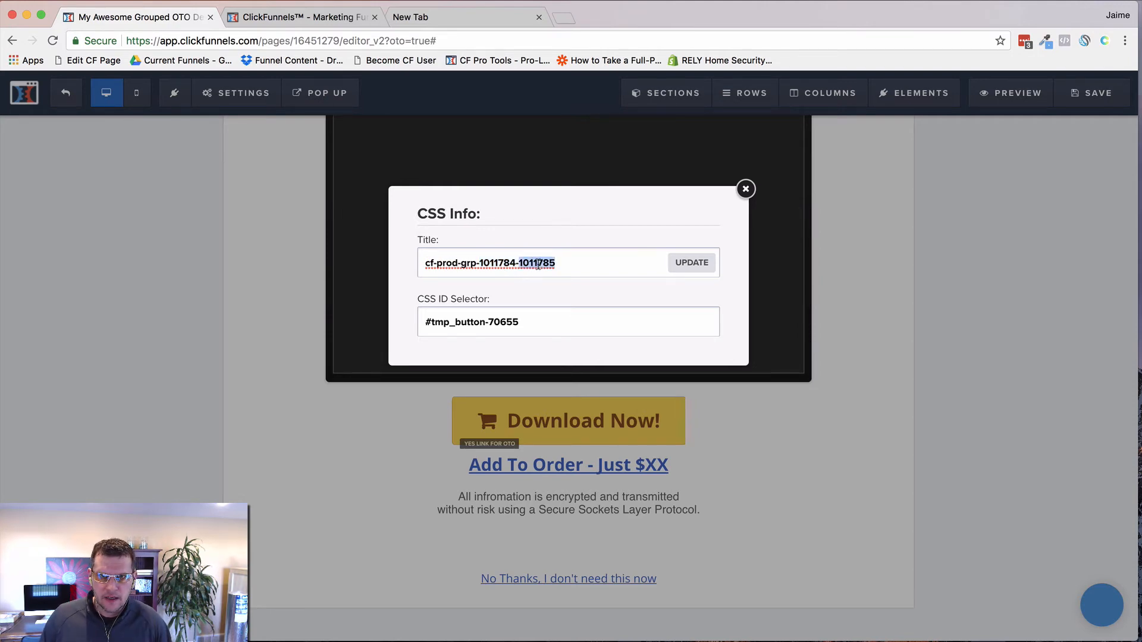
{"action": "left_click", "coordinate": [558, 264]}
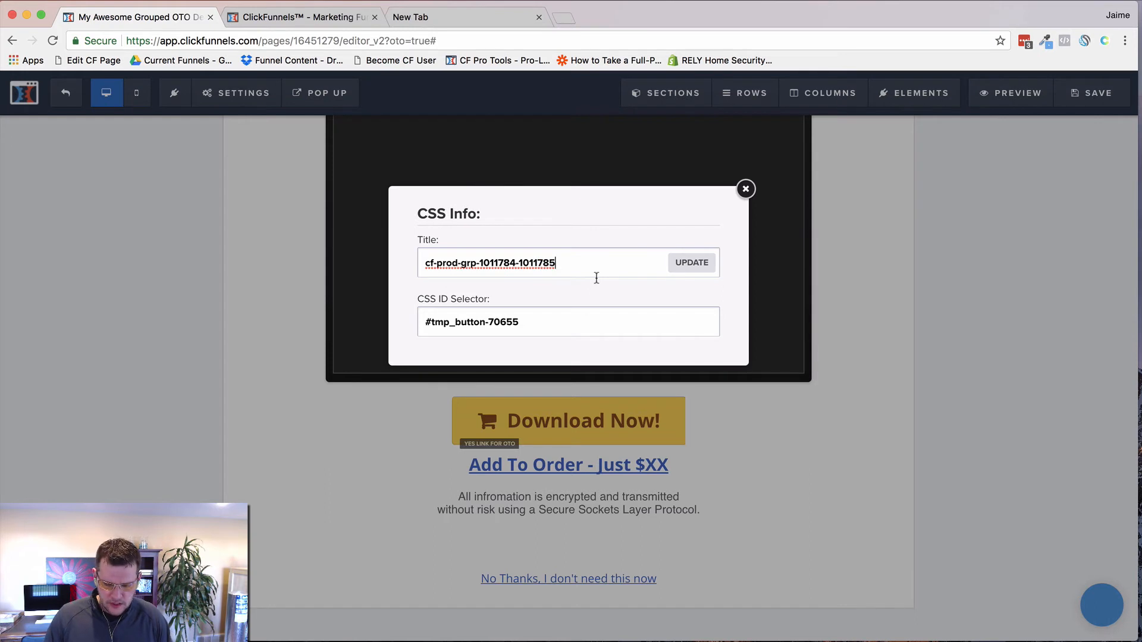
{"action": "type", "text": "-12344567"}
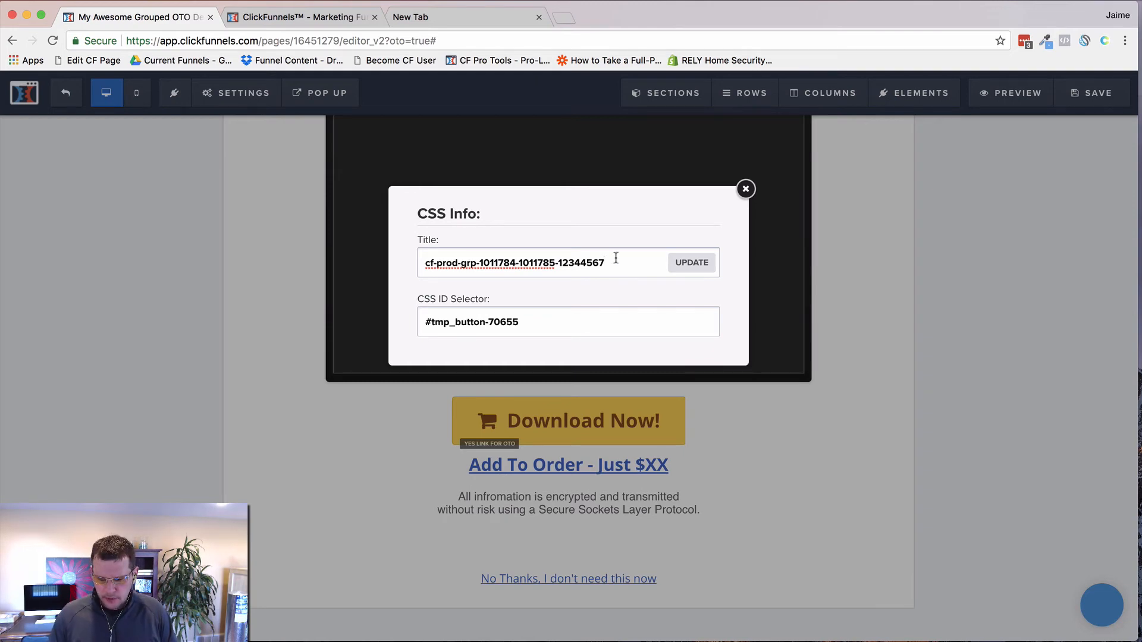
{"action": "key", "text": "BackSpace"}
{"action": "key", "text": "BackSpace"}
{"action": "key", "text": "BackSpace"}
{"action": "key", "text": "BackSpace"}
{"action": "key", "text": "BackSpace"}
{"action": "key", "text": "BackSpace"}
{"action": "key", "text": "BackSpace"}
{"action": "key", "text": "BackSpace"}
{"action": "key", "text": "BackSpace"}
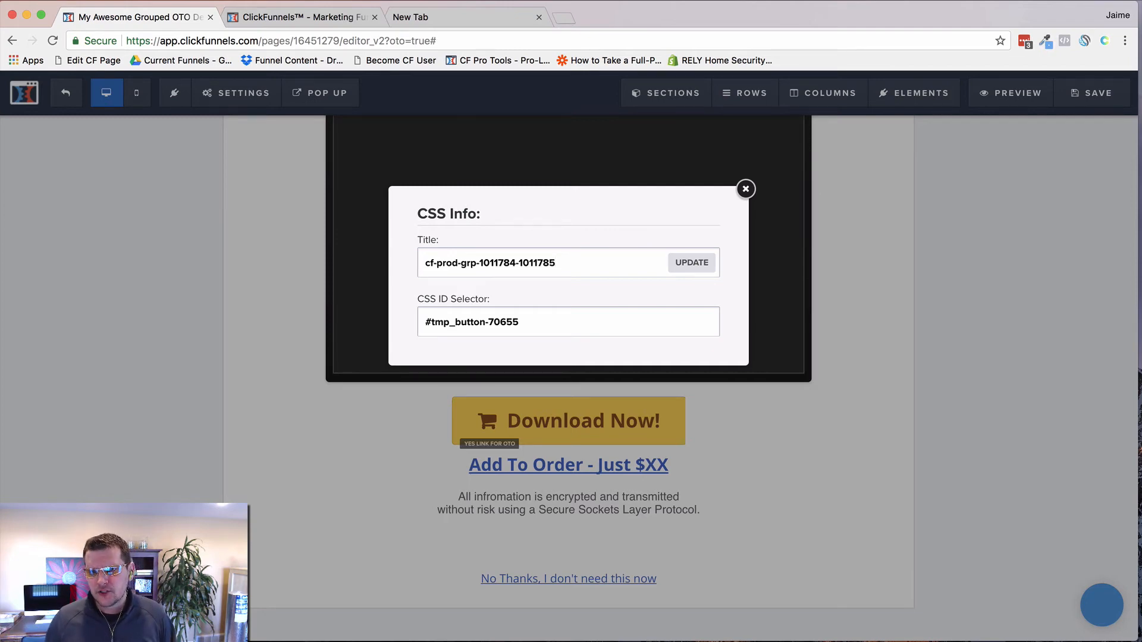
{"action": "left_click_drag", "start_coordinate": [479, 263], "coordinate": [420, 264]}
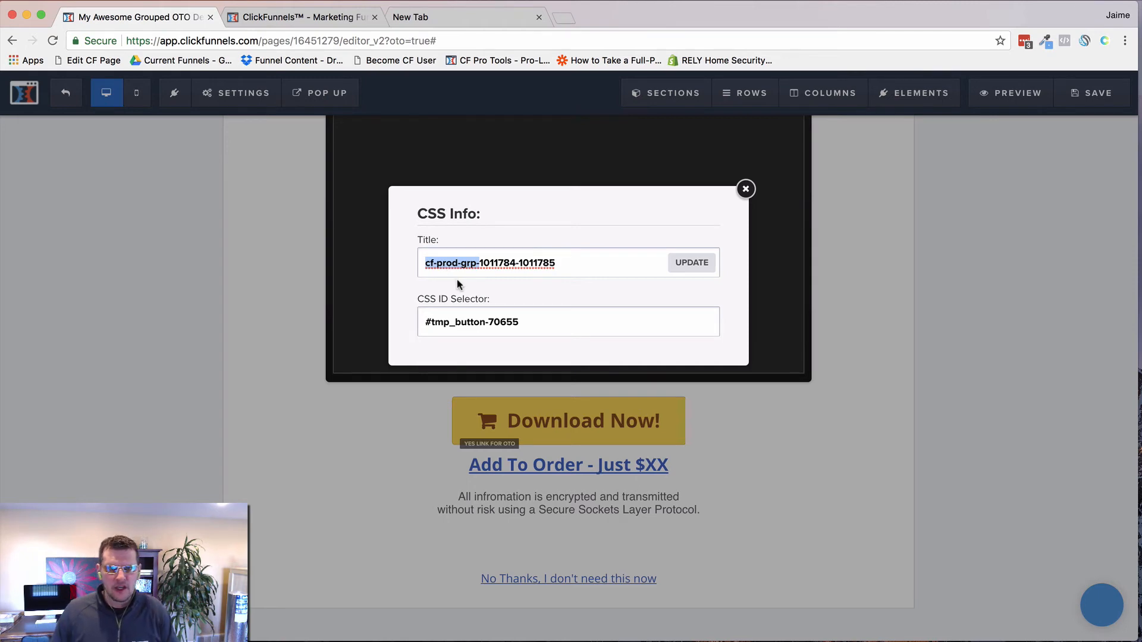
{"action": "left_click", "coordinate": [479, 262]}
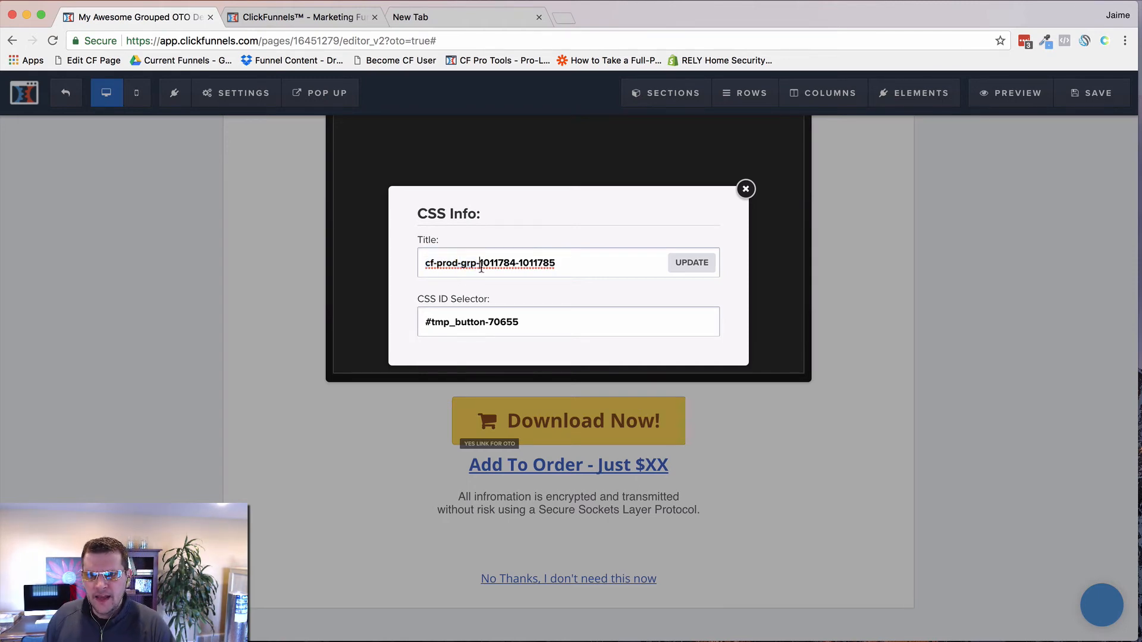
{"action": "left_click_drag", "start_coordinate": [479, 263], "coordinate": [552, 262]}
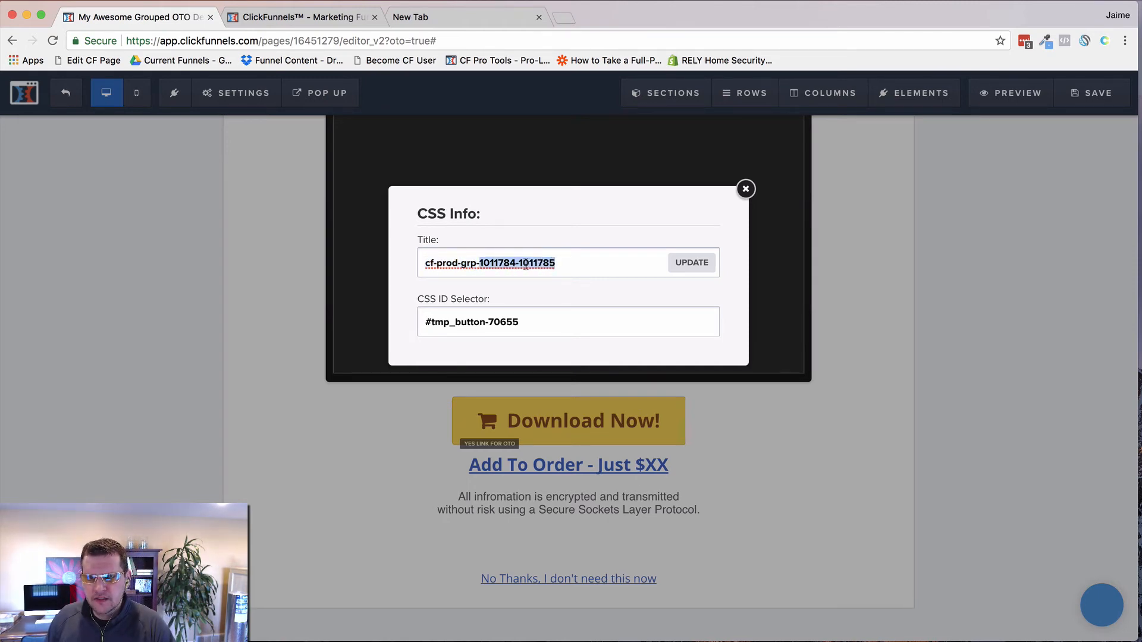
{"action": "left_click", "coordinate": [576, 268]}
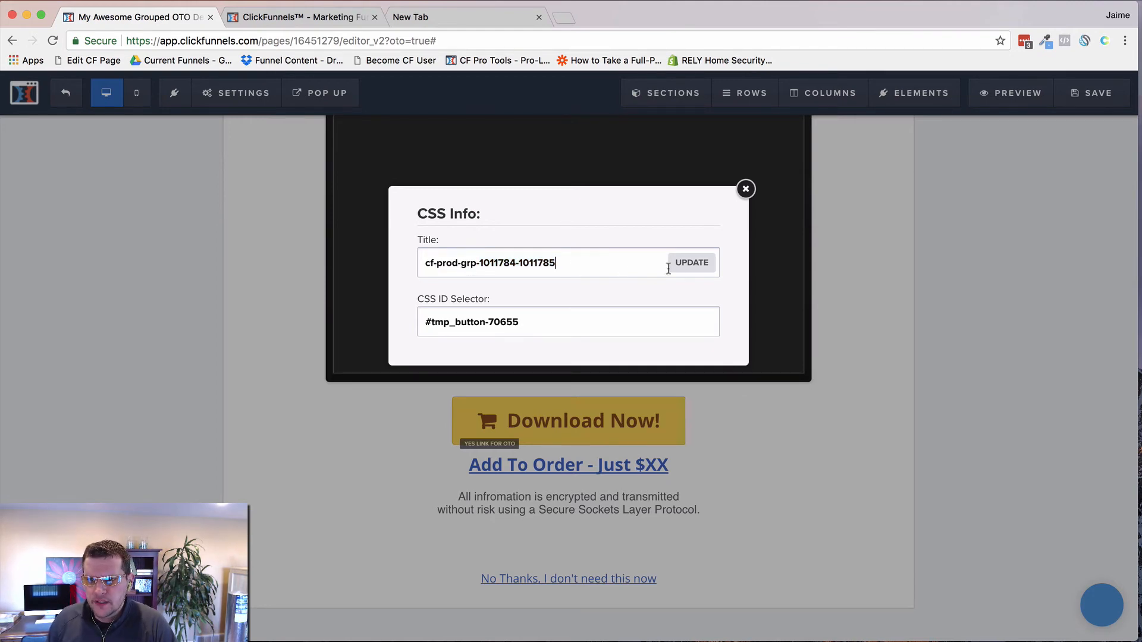
{"action": "left_click", "coordinate": [689, 267]}
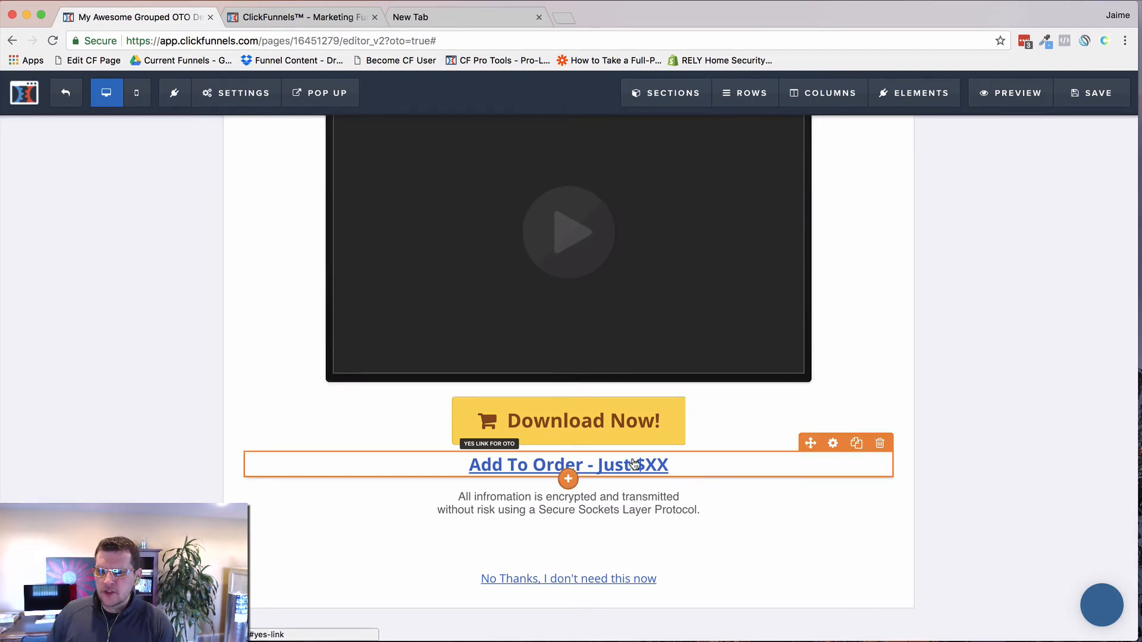
Step: Confirm the Add To Order link points to #yes-link, then bring up that element's settings
{"action": "left_click", "coordinate": [600, 471]}
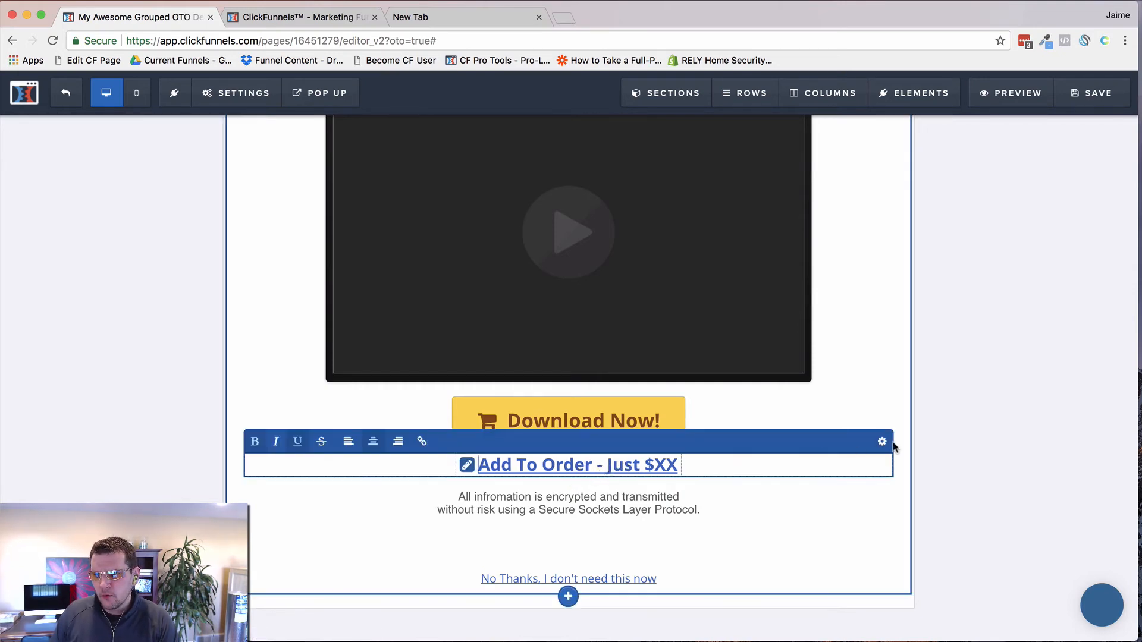
{"action": "left_click", "coordinate": [459, 470]}
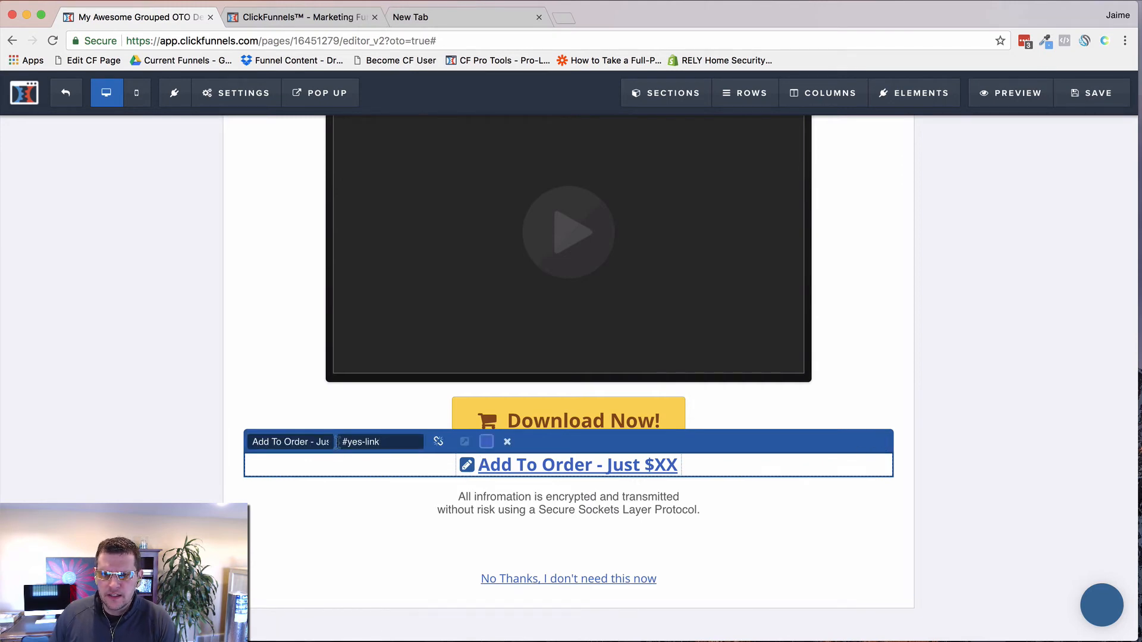
{"action": "left_click_drag", "start_coordinate": [341, 443], "coordinate": [347, 442]}
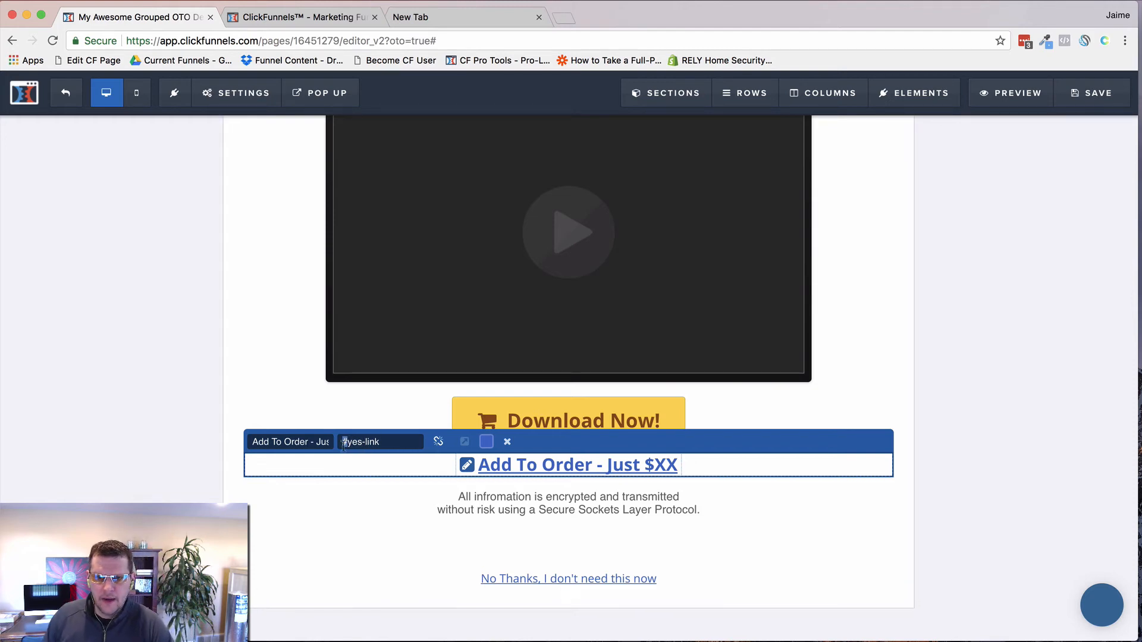
{"action": "left_click", "coordinate": [383, 442]}
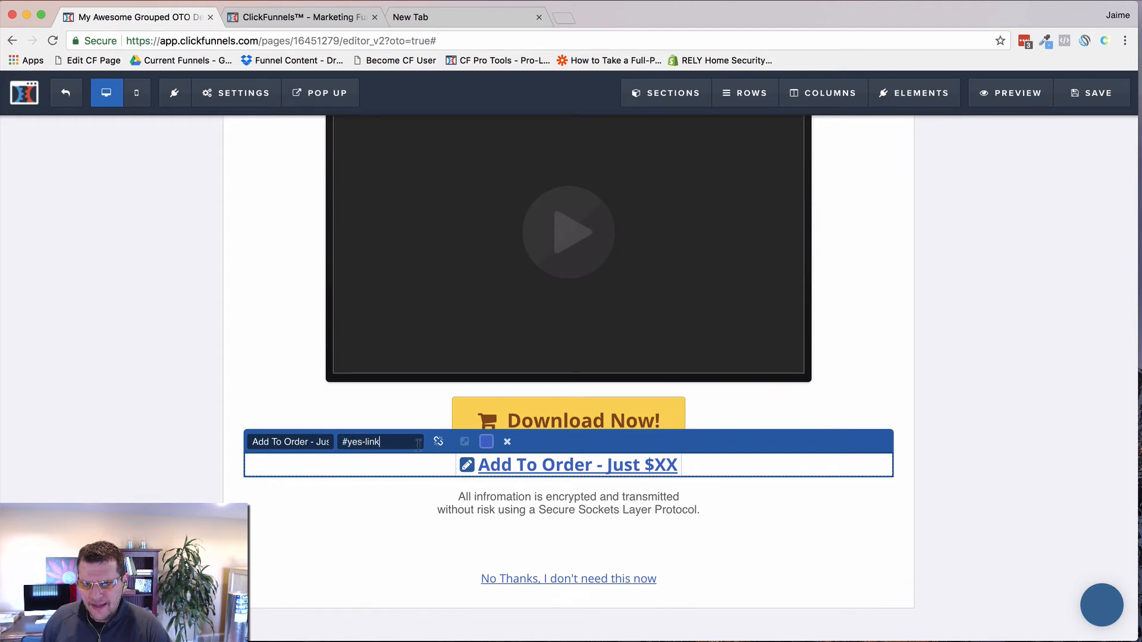
{"action": "left_click", "coordinate": [836, 416]}
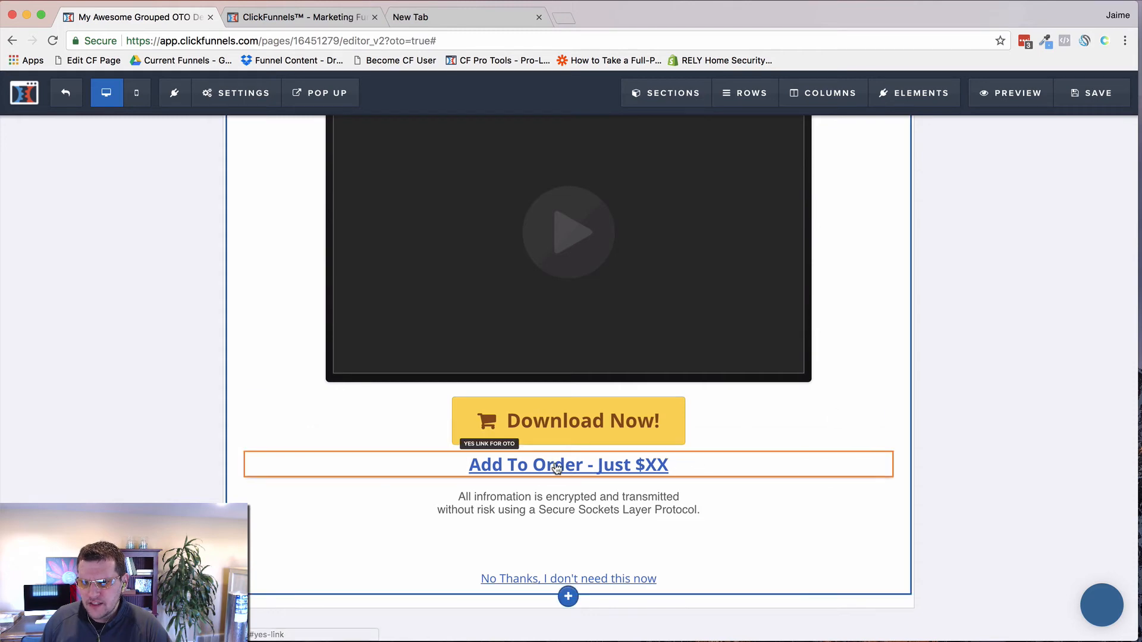
{"action": "left_click", "coordinate": [559, 469]}
{"action": "left_click", "coordinate": [470, 467]}
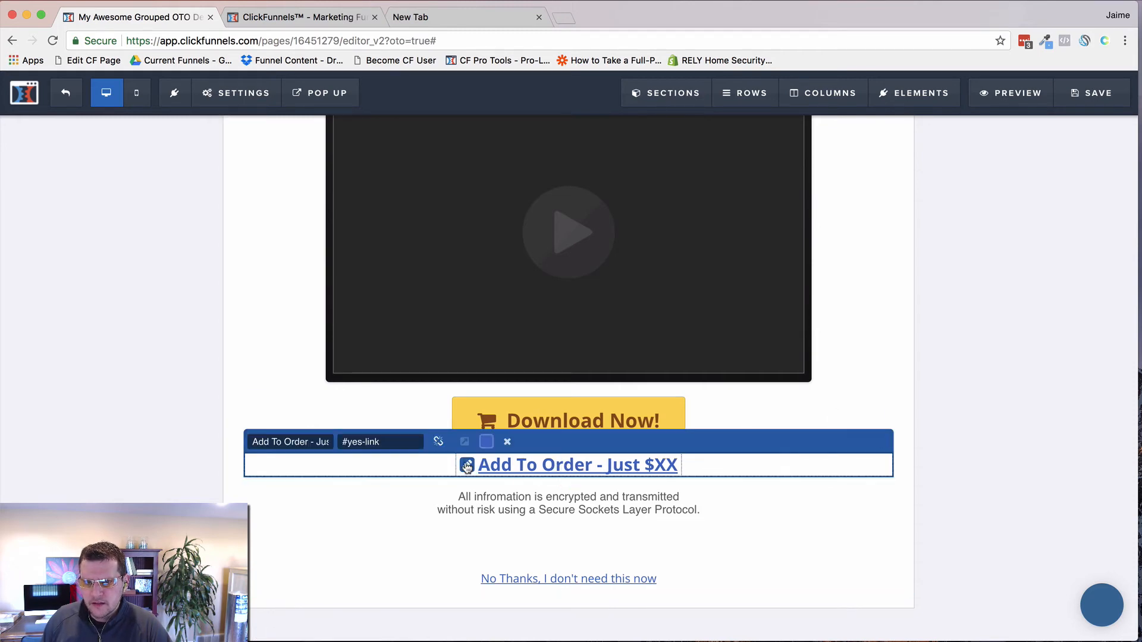
{"action": "left_click", "coordinate": [760, 413]}
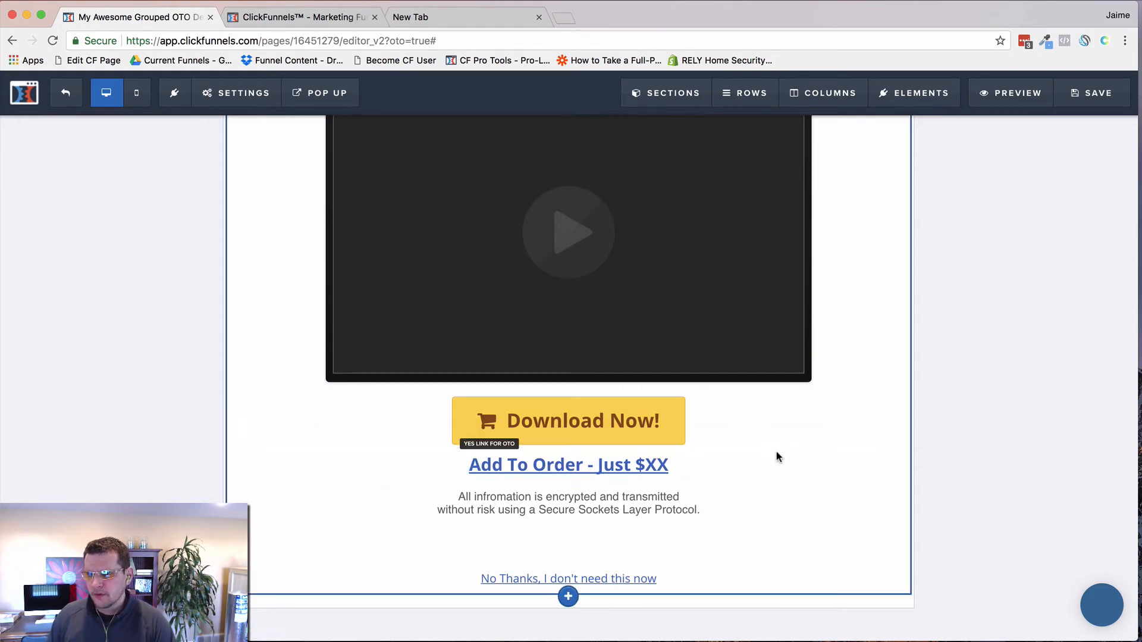
{"action": "left_click", "coordinate": [832, 443]}
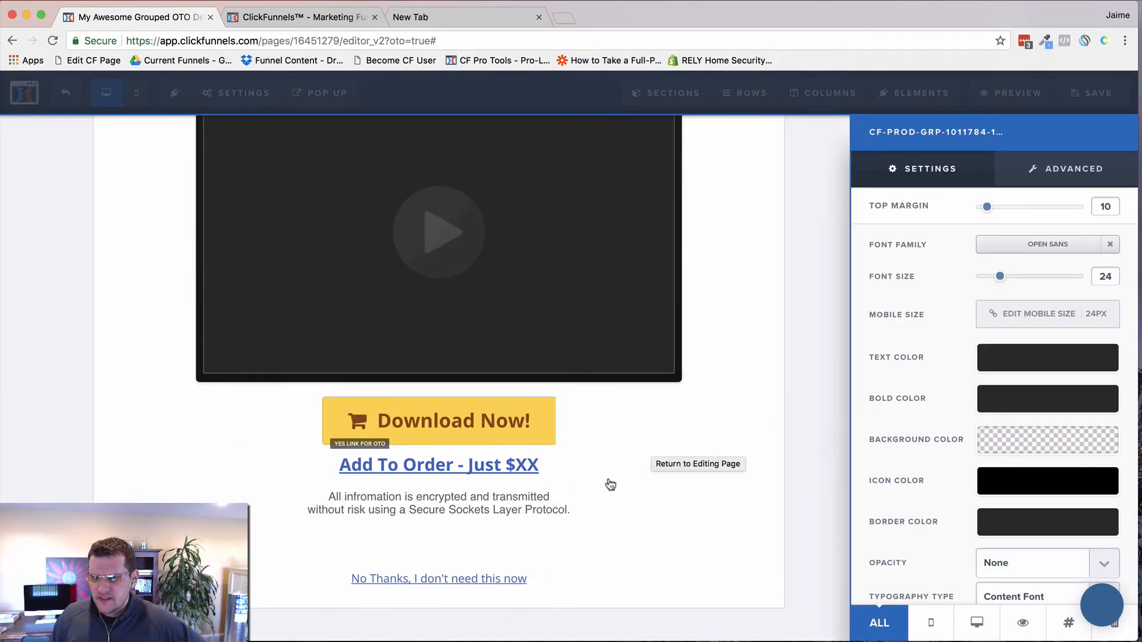
{"action": "left_click", "coordinate": [1069, 626]}
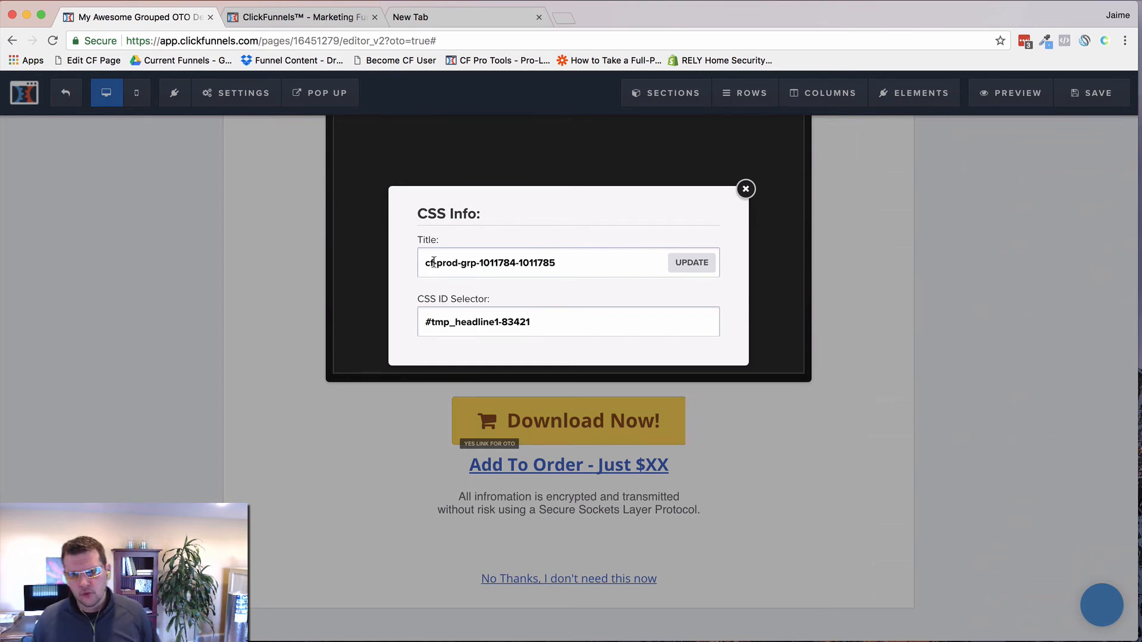
{"action": "double_click", "coordinate": [493, 263]}
{"action": "left_click_drag", "start_coordinate": [528, 263], "coordinate": [556, 265]}
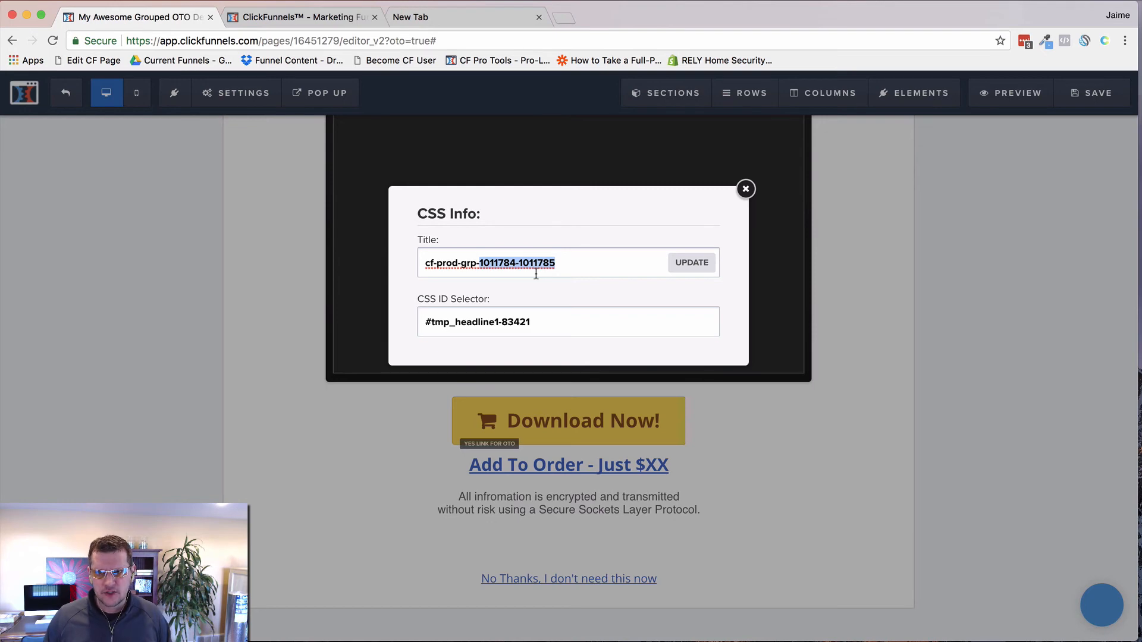
{"action": "left_click", "coordinate": [687, 270]}
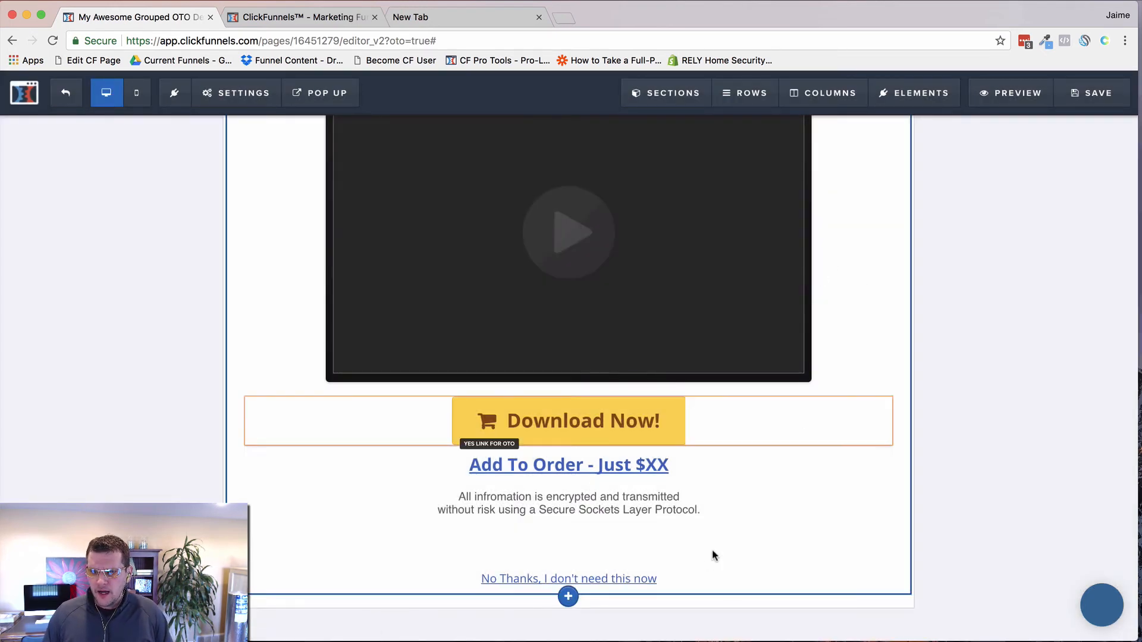
Step: Point the 'No Thanks, I don't need this now' text link to #no-link
{"action": "left_click", "coordinate": [612, 585]}
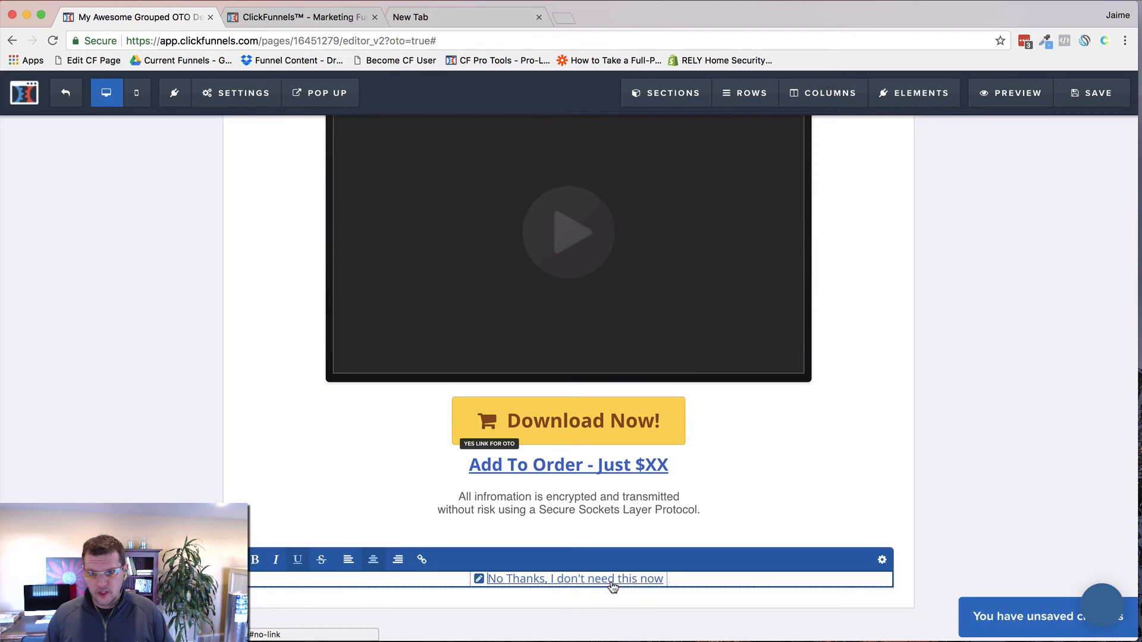
{"action": "left_click", "coordinate": [823, 571]}
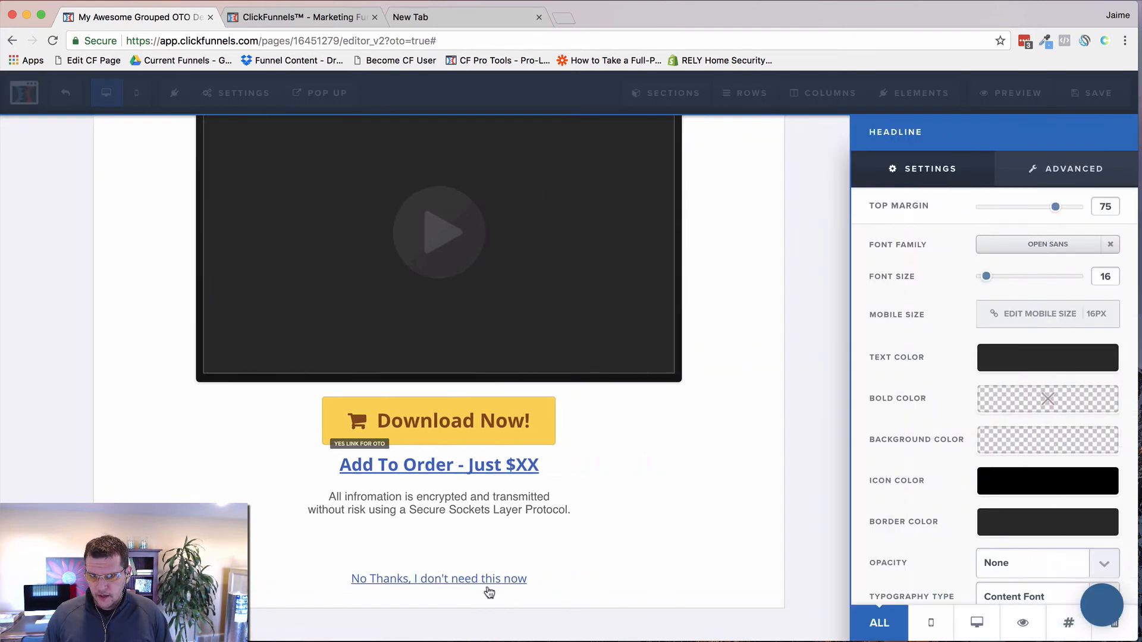
{"action": "left_click", "coordinate": [601, 569]}
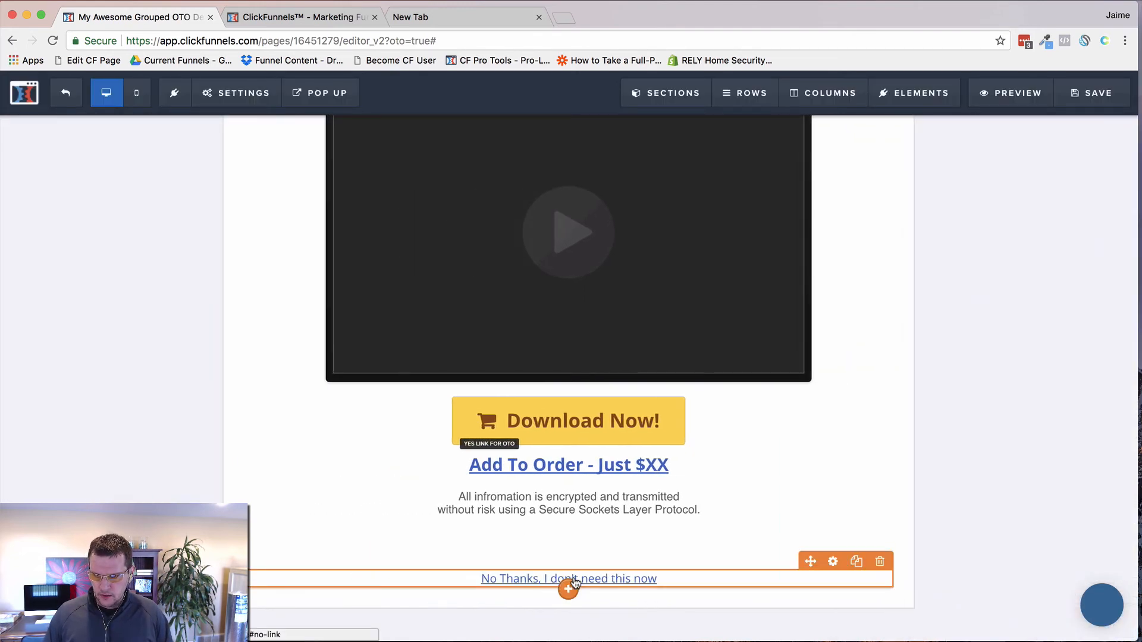
{"action": "left_click", "coordinate": [574, 581]}
{"action": "left_click", "coordinate": [479, 579]}
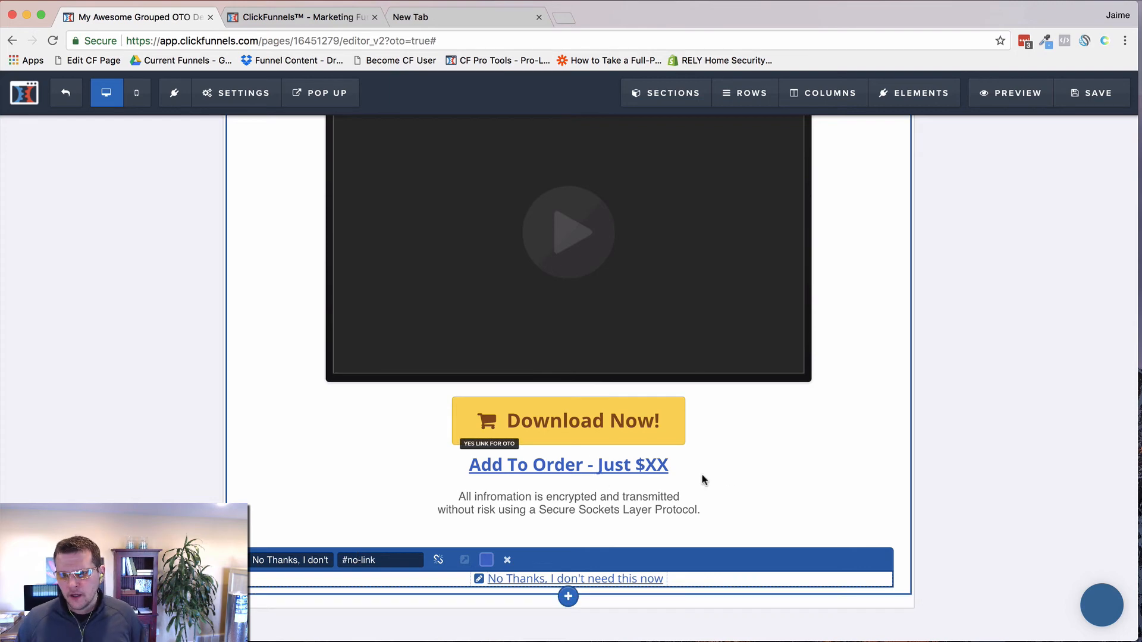
{"action": "left_click", "coordinate": [801, 467]}
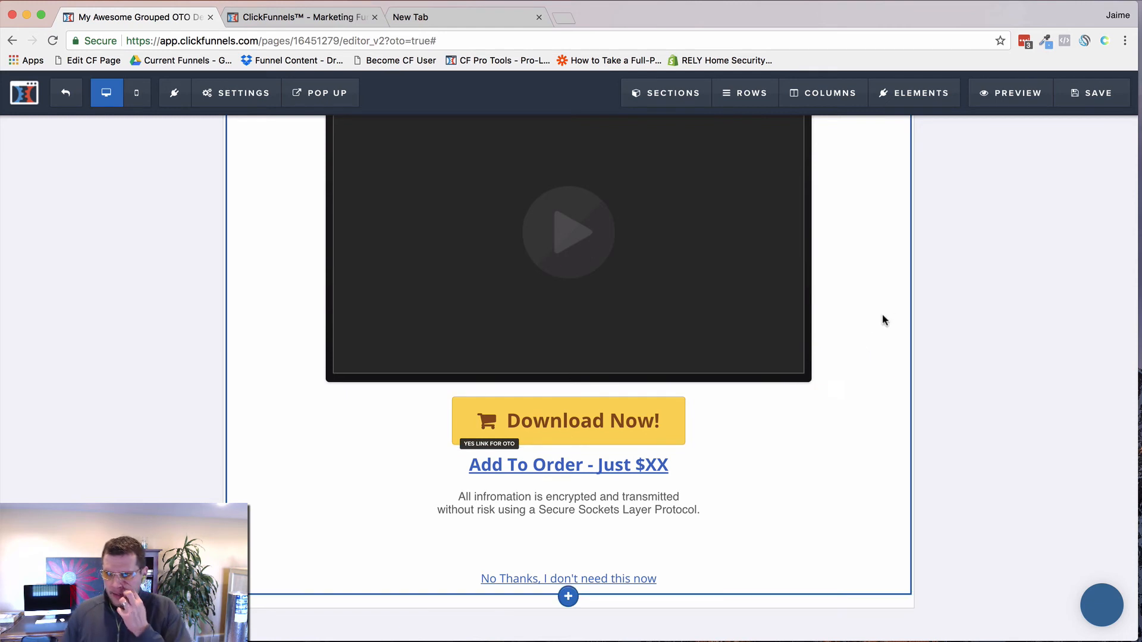
Step: Sign back in after the session-expired alert and save the OTO 1 page
{"action": "left_click", "coordinate": [1094, 95]}
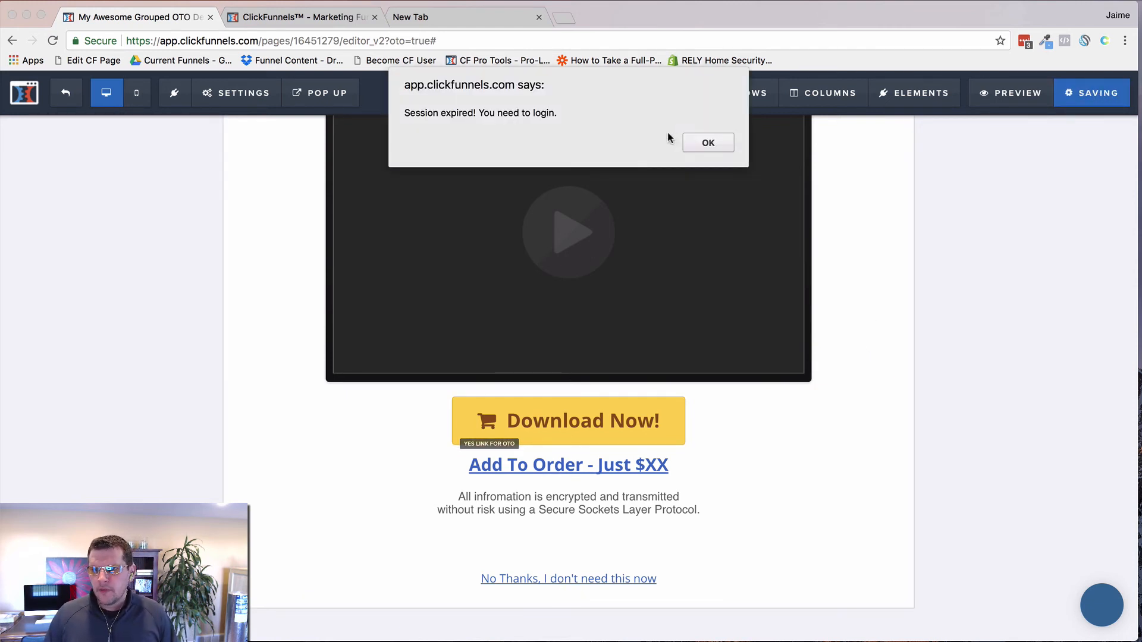
{"action": "left_click", "coordinate": [708, 142]}
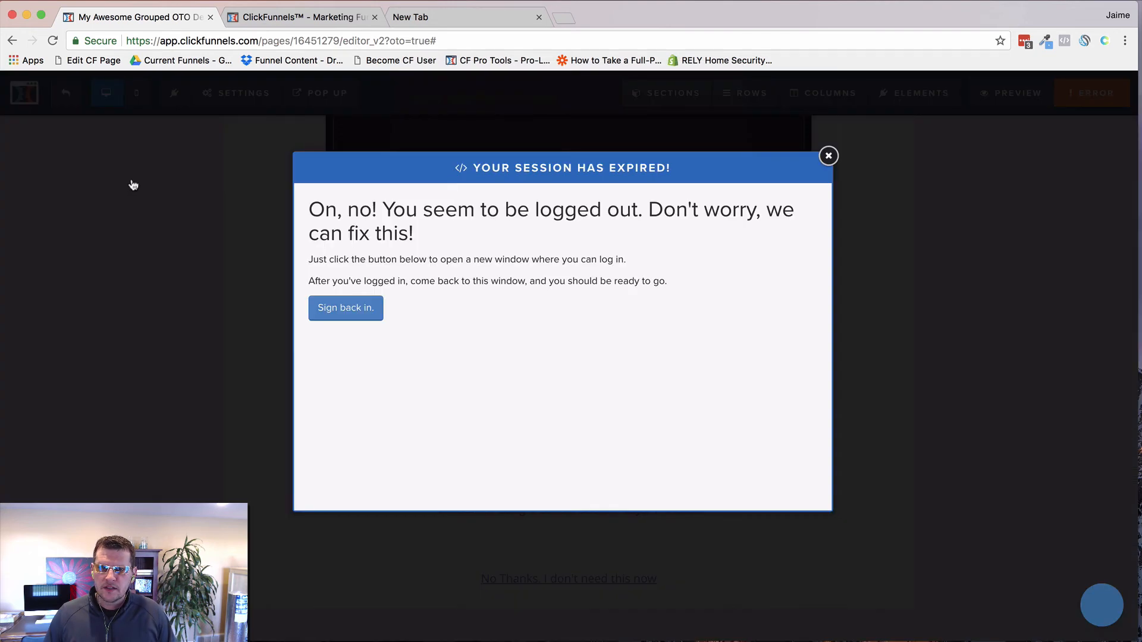
{"action": "left_click", "coordinate": [339, 312]}
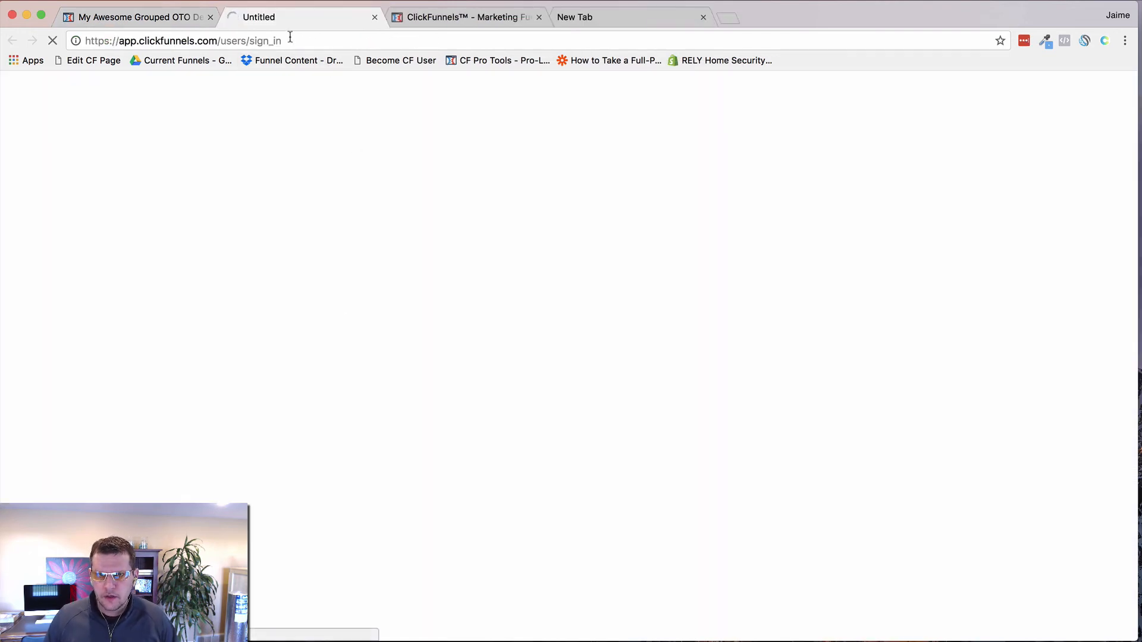
{"action": "left_click", "coordinate": [375, 18]}
{"action": "left_click", "coordinate": [361, 265]}
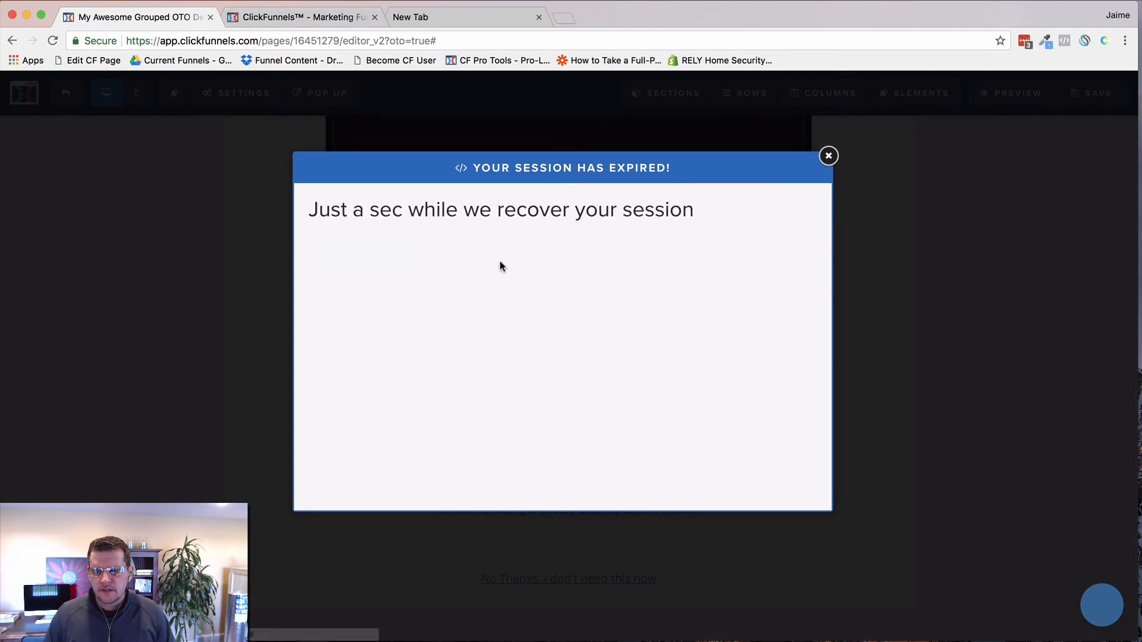
{"action": "left_click", "coordinate": [351, 238]}
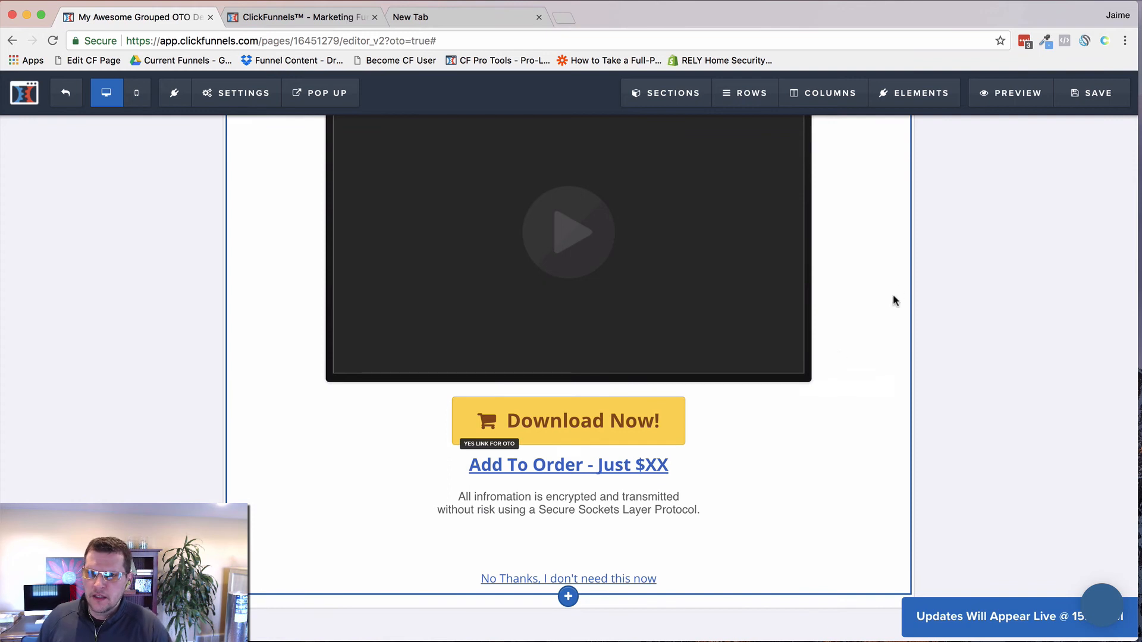
{"action": "left_click", "coordinate": [1085, 101]}
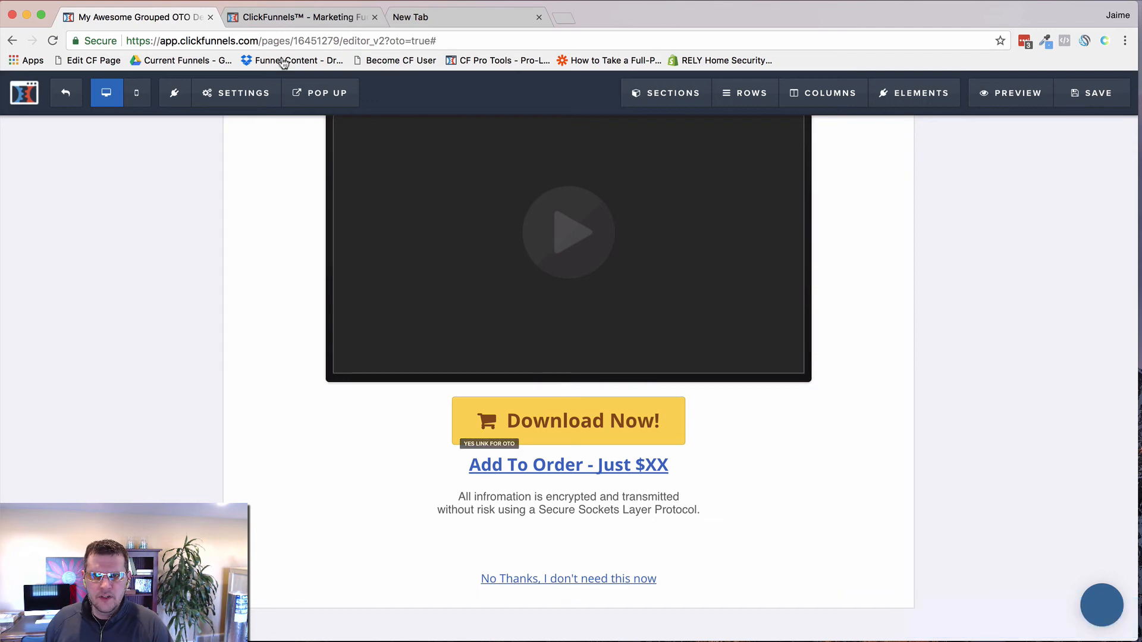
Step: Open the Order Form step's live page in an incognito window
{"action": "left_click", "coordinate": [328, 18]}
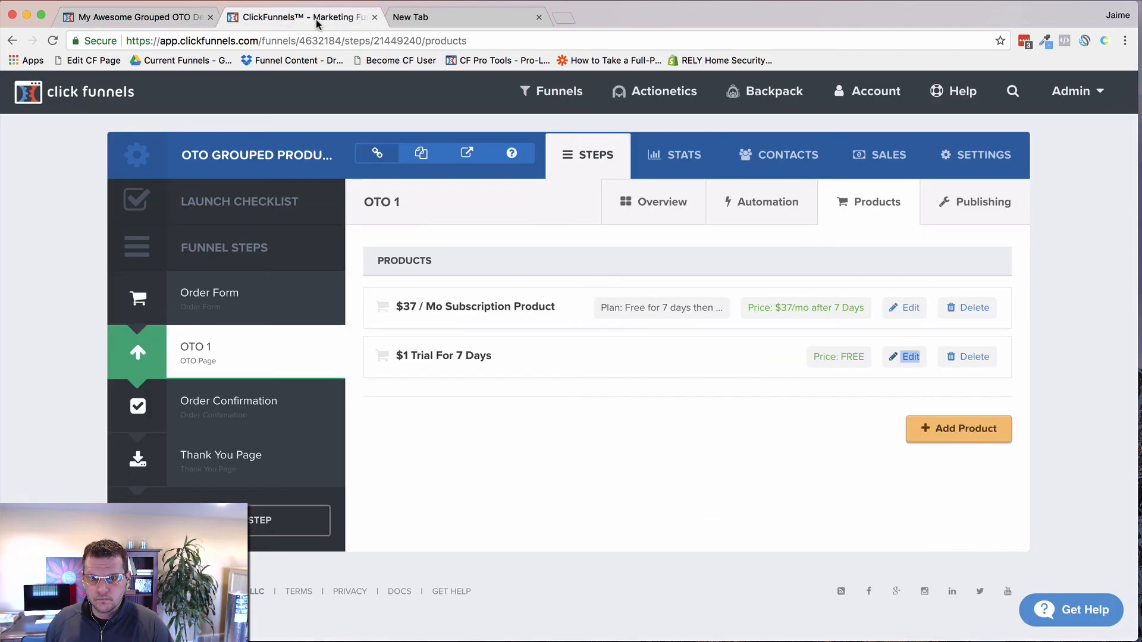
{"action": "left_click", "coordinate": [343, 305]}
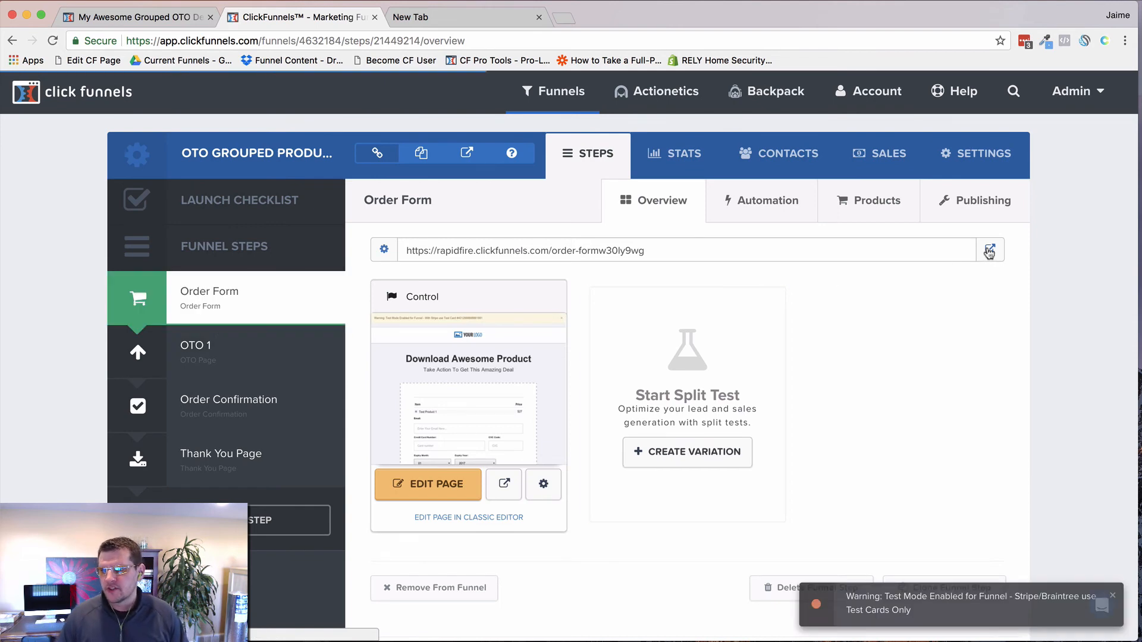
{"action": "right_click", "coordinate": [989, 252]}
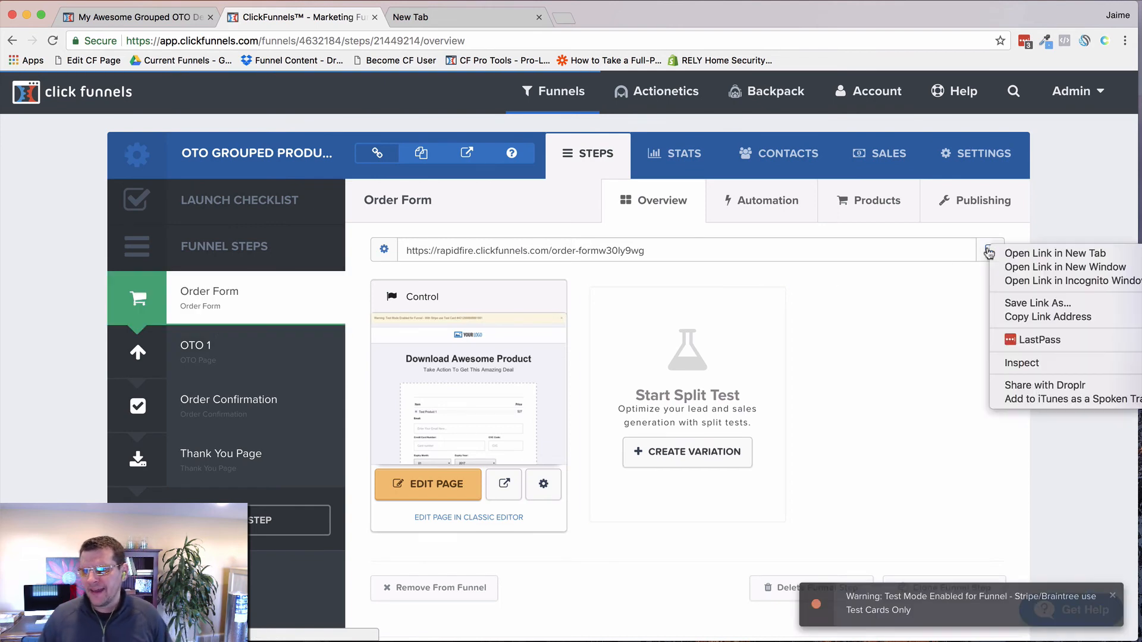
{"action": "left_click", "coordinate": [1021, 288]}
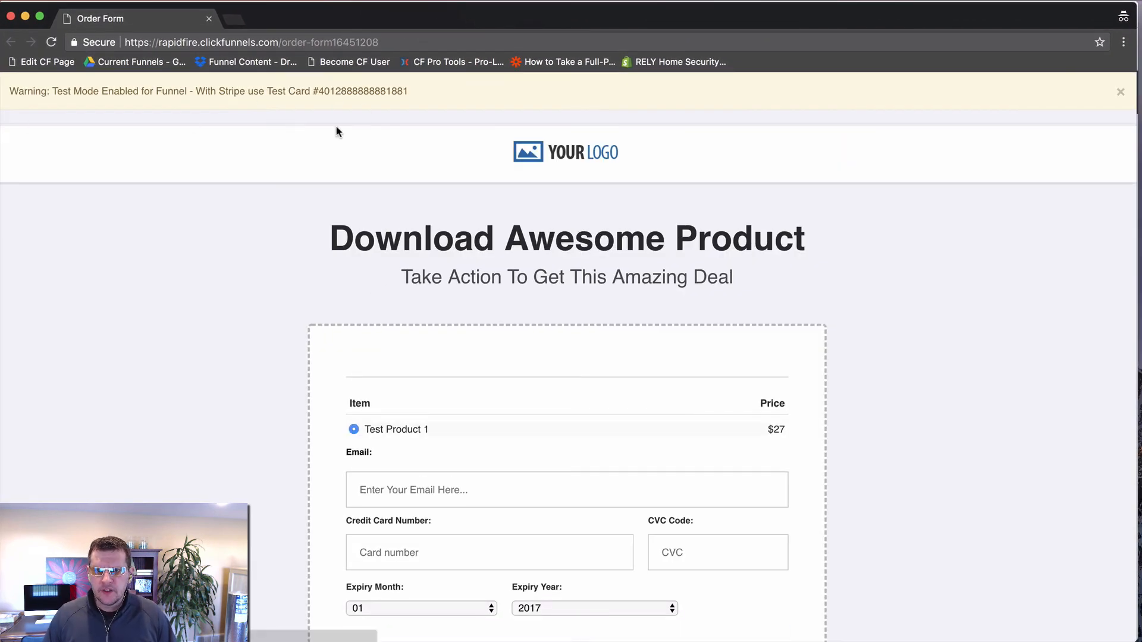
Step: Copy the test card number, enter the buyer's test e-mail, and paste the card number
{"action": "double_click", "coordinate": [349, 91]}
{"action": "key", "text": "super+c"}
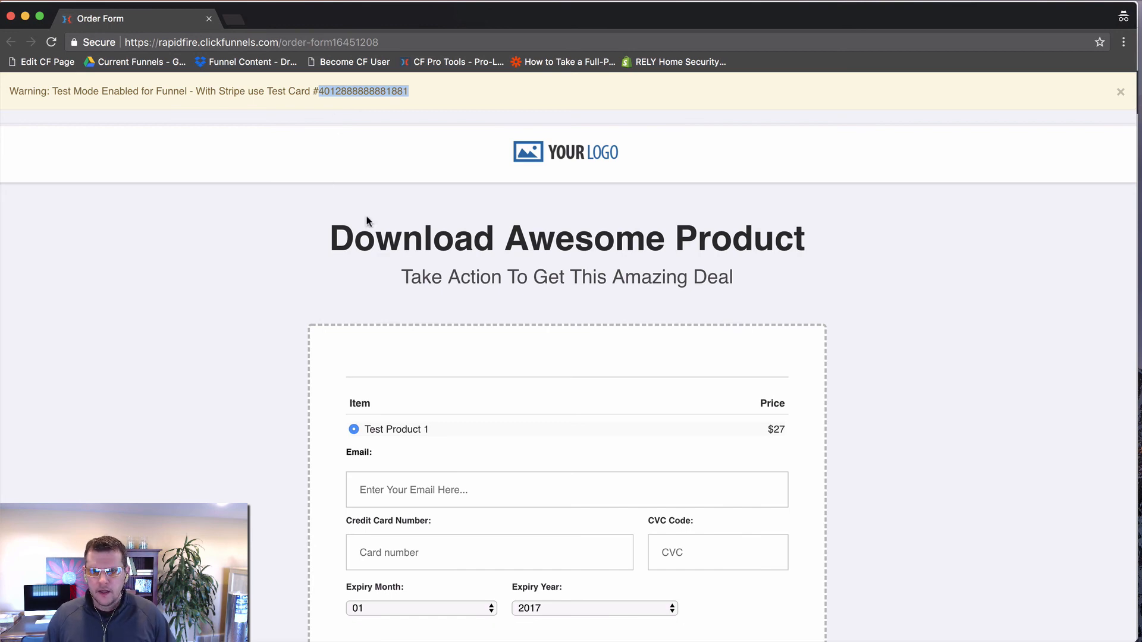
{"action": "scroll", "coordinate": [372, 220], "scroll_direction": "down", "scroll_amount": 5}
{"action": "left_click", "coordinate": [419, 262]}
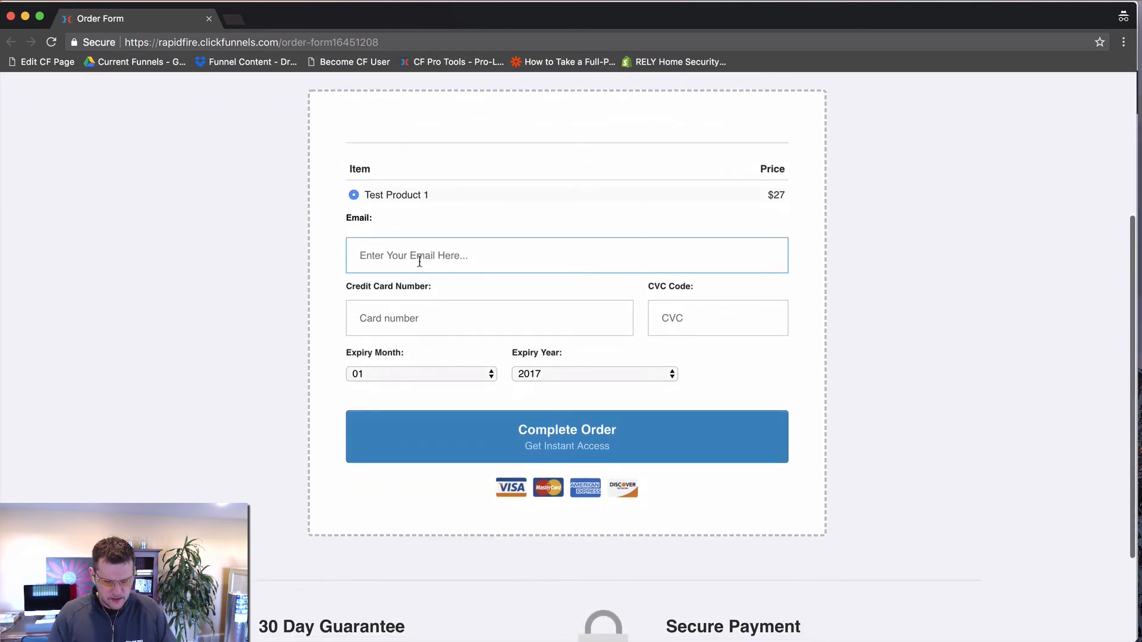
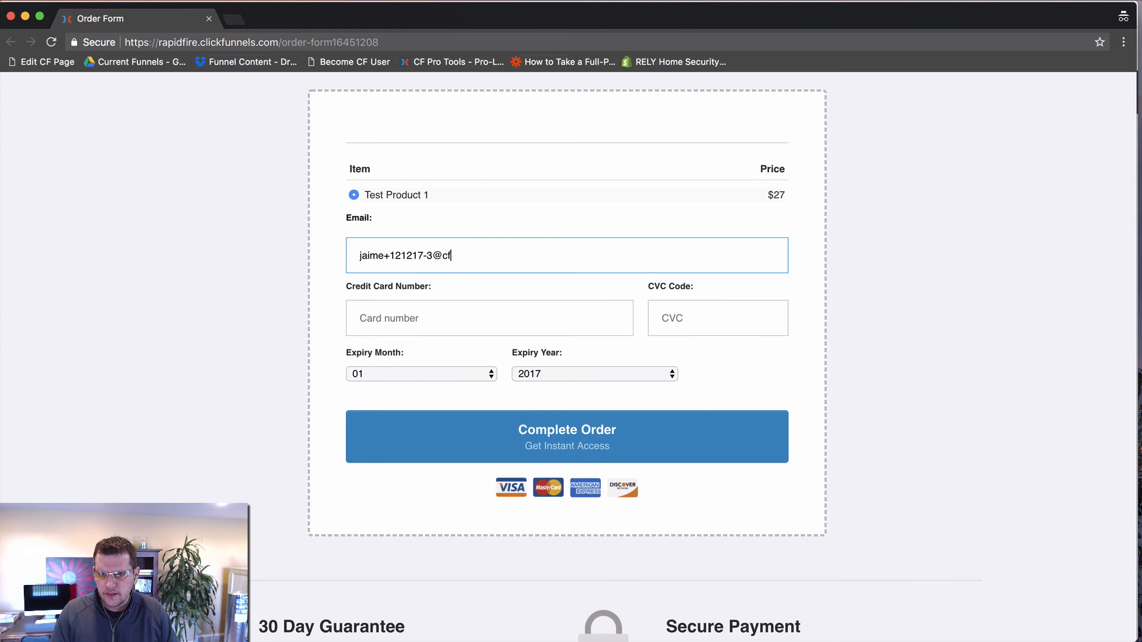
{"action": "key", "text": "Tab"}
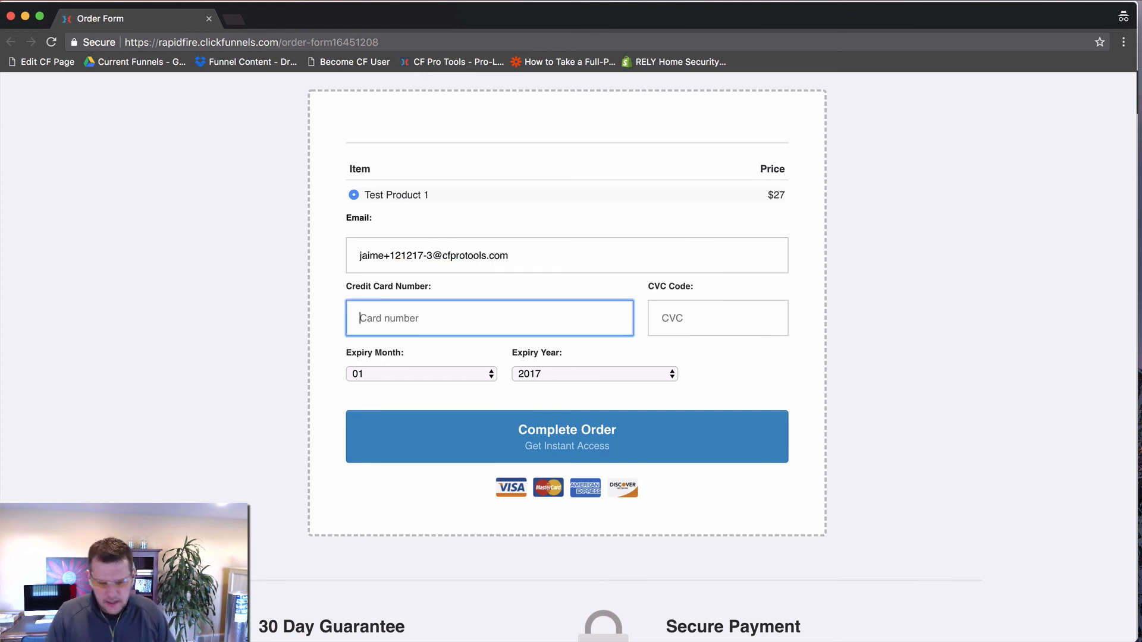
{"action": "key", "text": "super+v"}
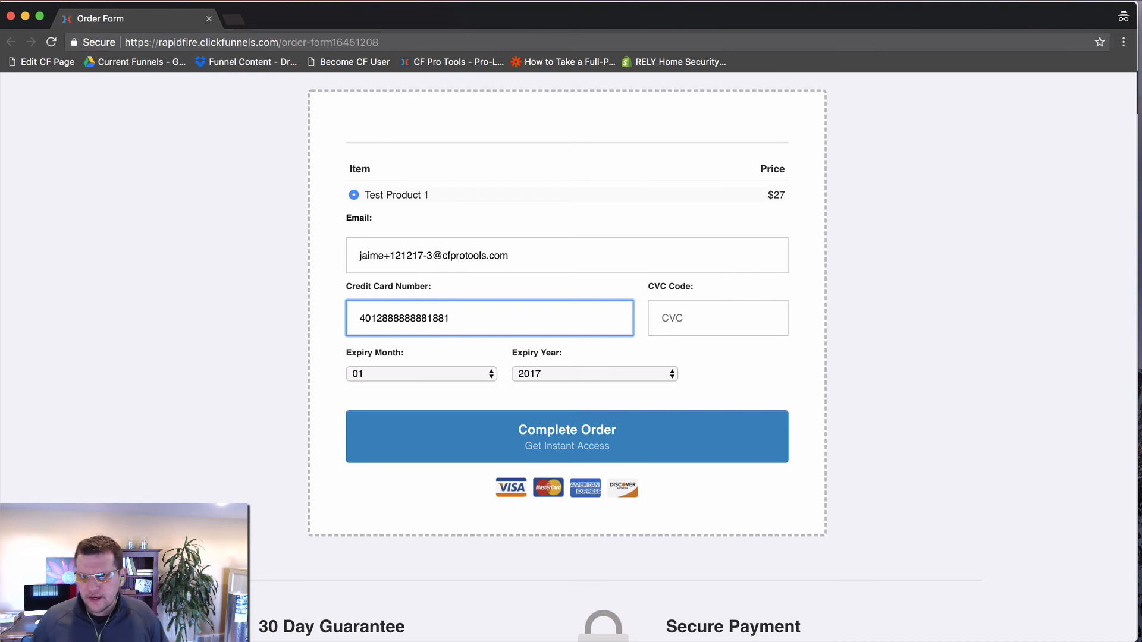
{"action": "left_click", "coordinate": [708, 319]}
{"action": "type", "text": "123"}
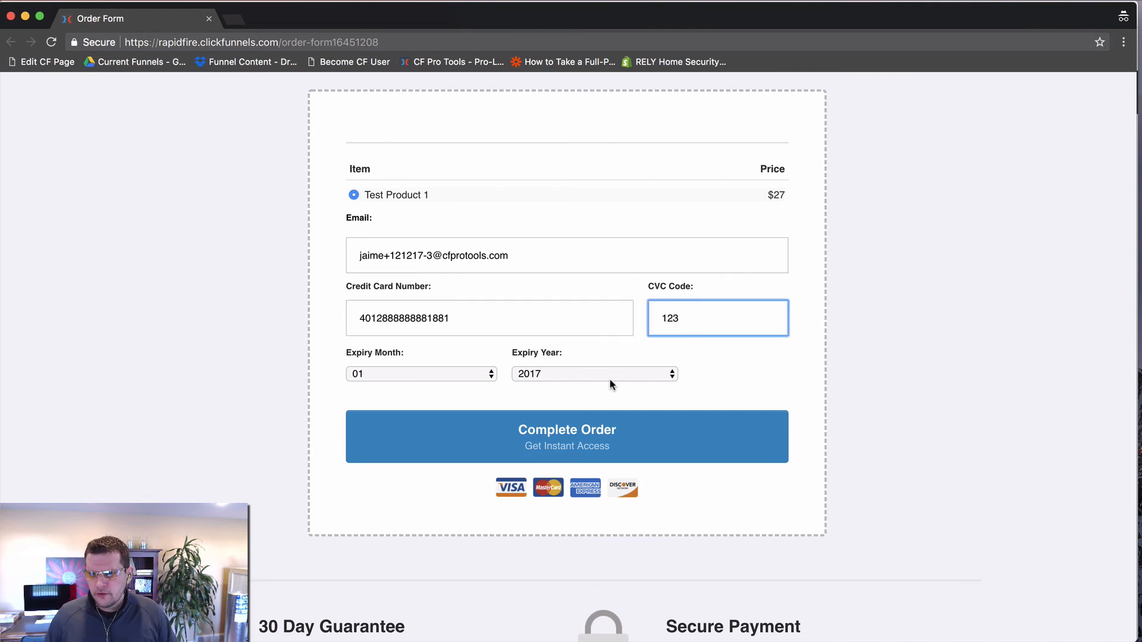
{"action": "left_click", "coordinate": [558, 379]}
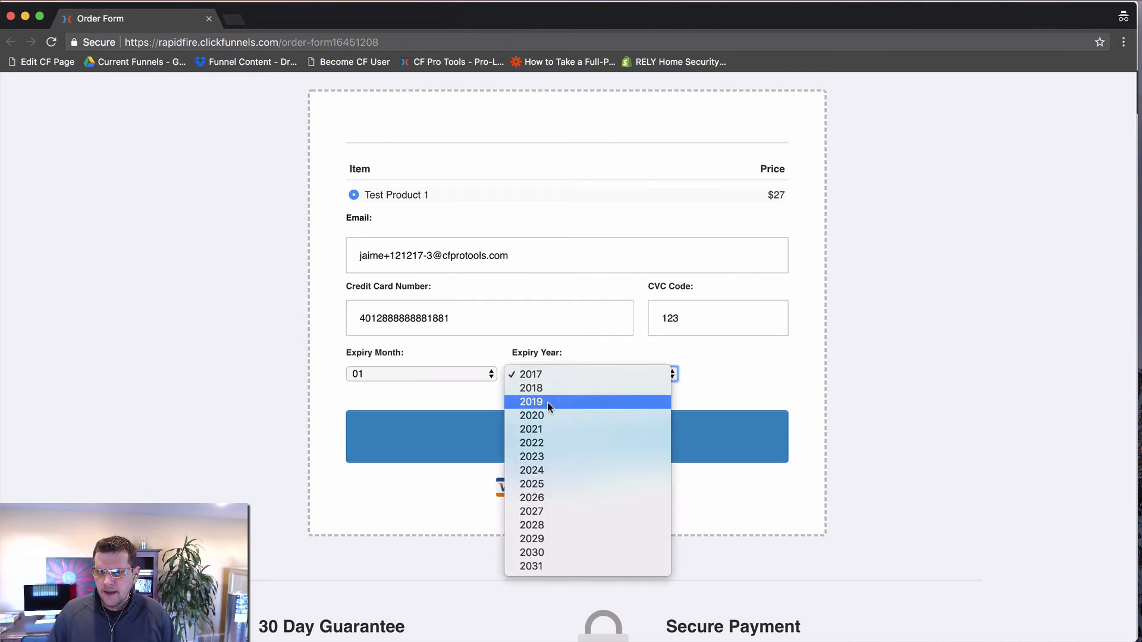
{"action": "left_click", "coordinate": [547, 401]}
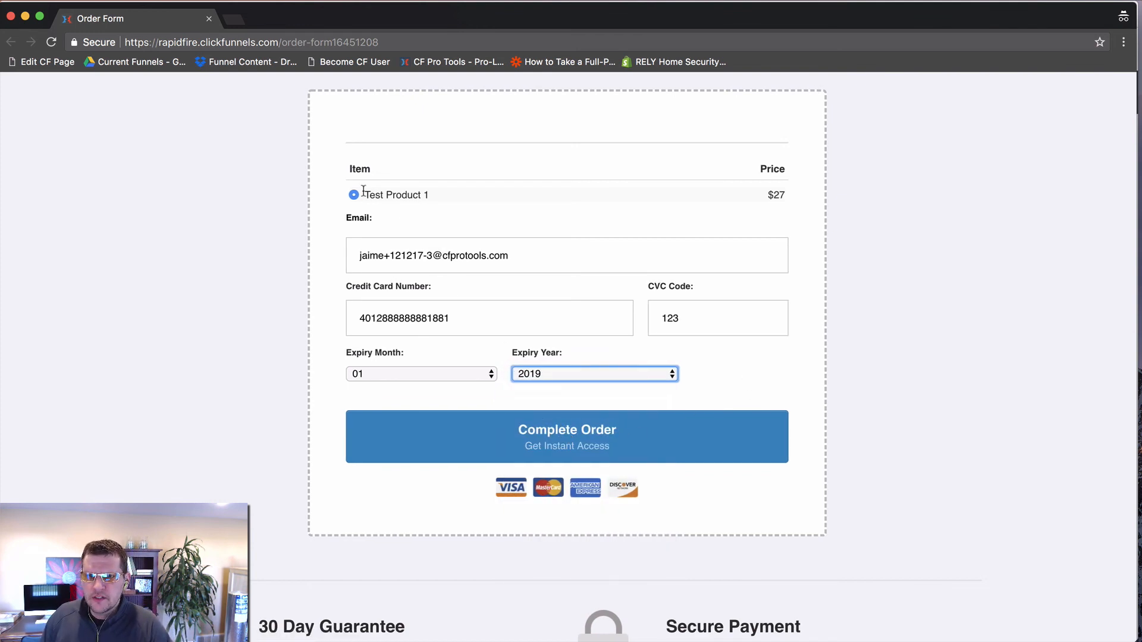
{"action": "scroll", "coordinate": [357, 193], "scroll_direction": "down", "scroll_amount": 1}
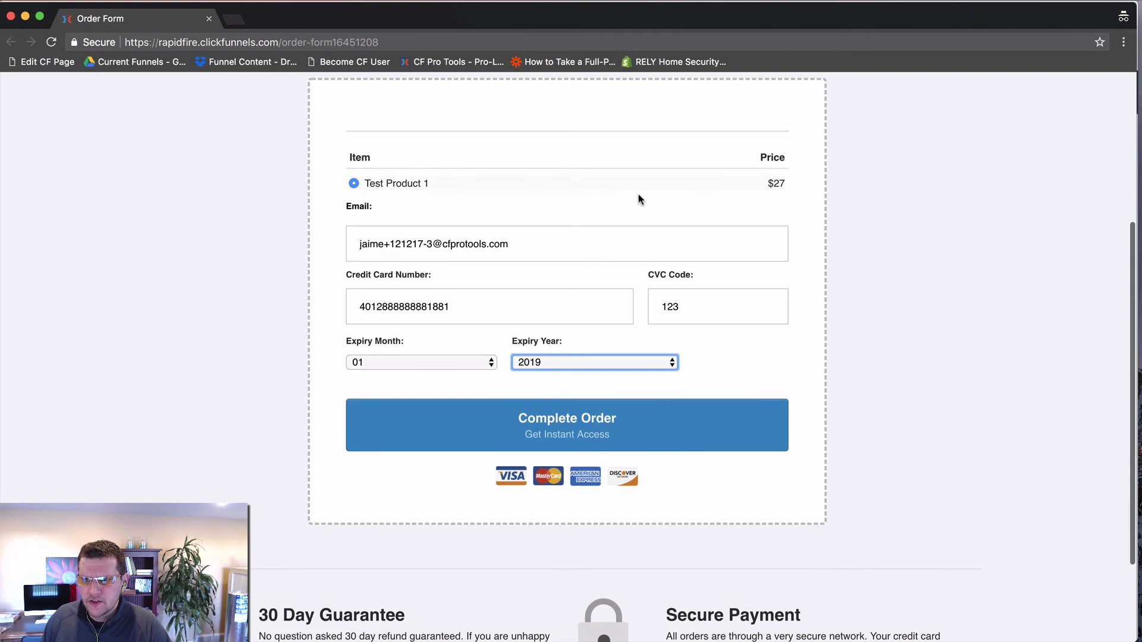
{"action": "left_click", "coordinate": [604, 438]}
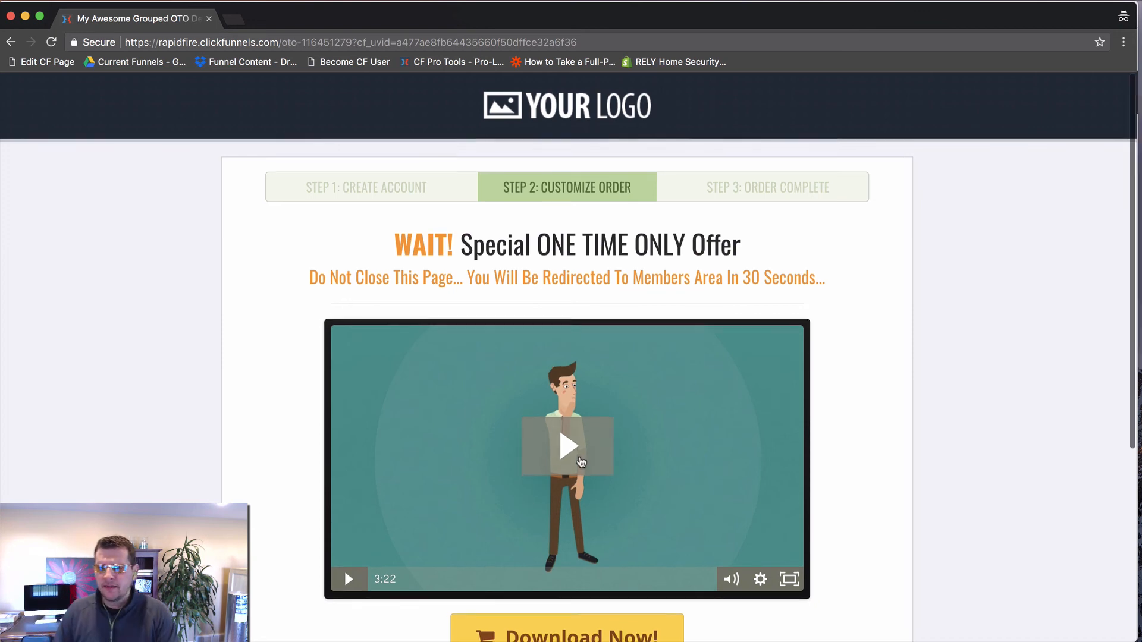
Step: Accept the one-time offer with the Download Now! button on the OTO 1 page
{"action": "scroll", "coordinate": [582, 463], "scroll_direction": "down", "scroll_amount": 5}
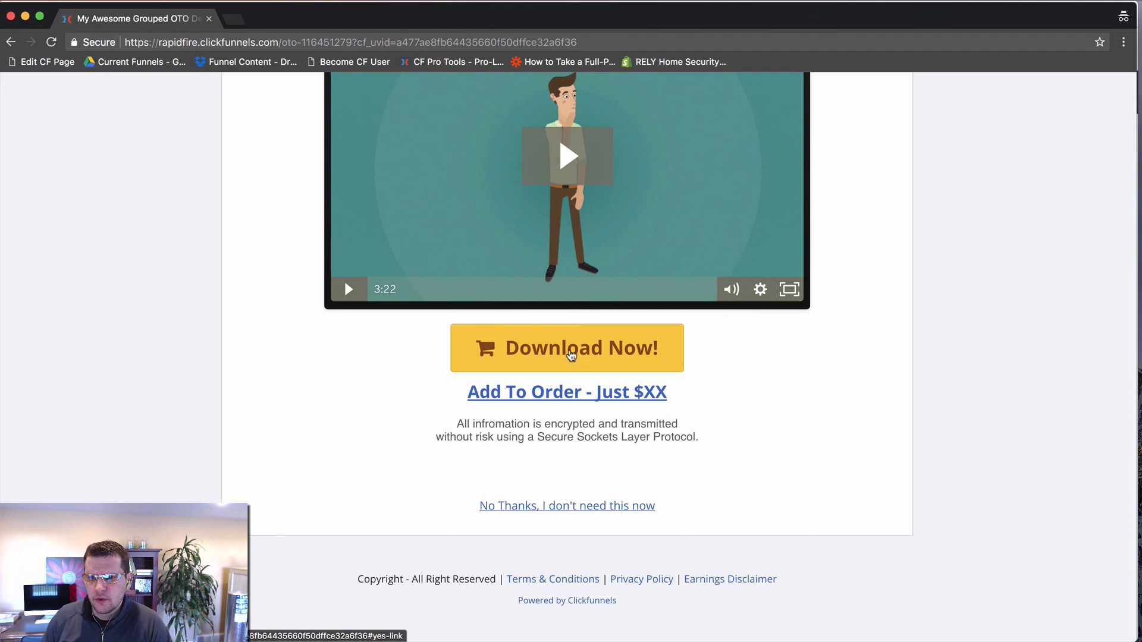
{"action": "left_click", "coordinate": [570, 355]}
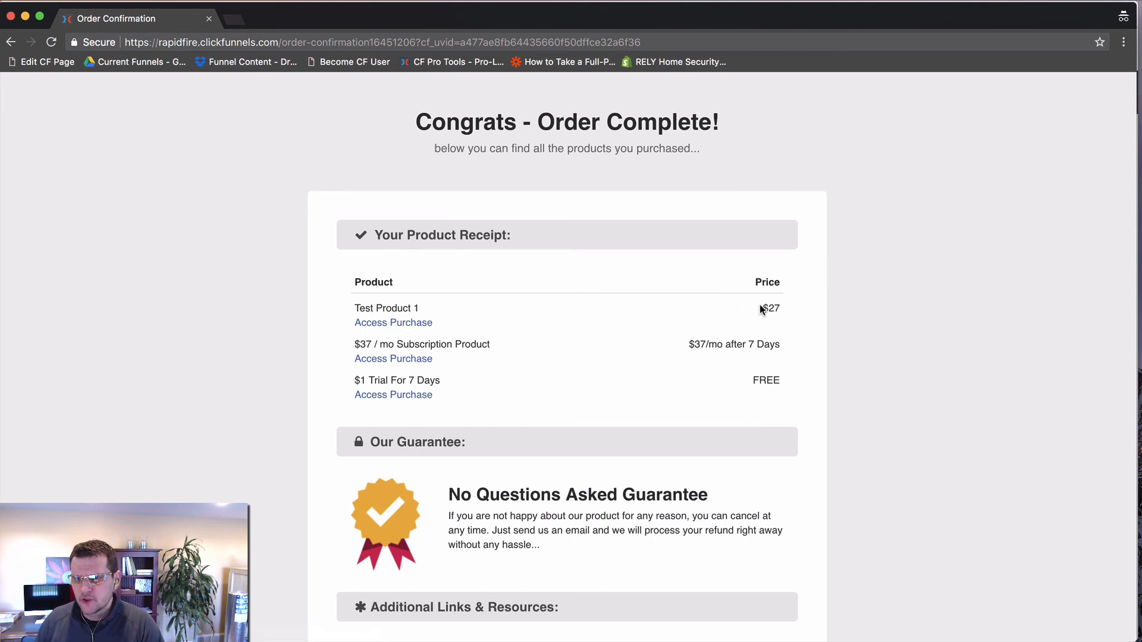
{"action": "left_click_drag", "start_coordinate": [761, 309], "coordinate": [784, 311]}
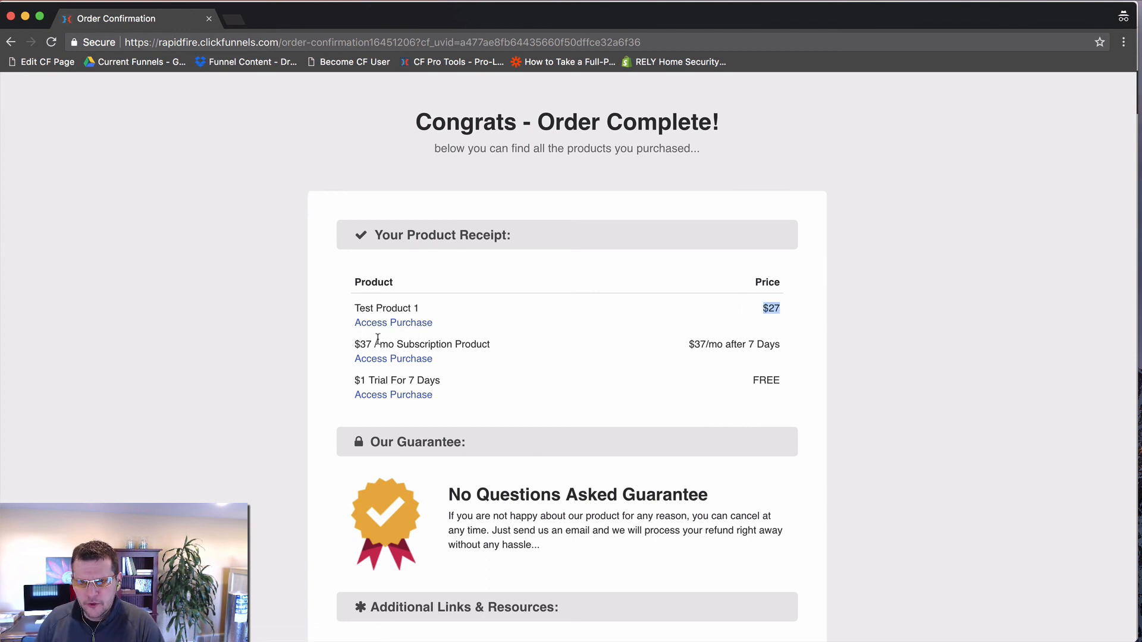
{"action": "left_click_drag", "start_coordinate": [687, 345], "coordinate": [781, 347]}
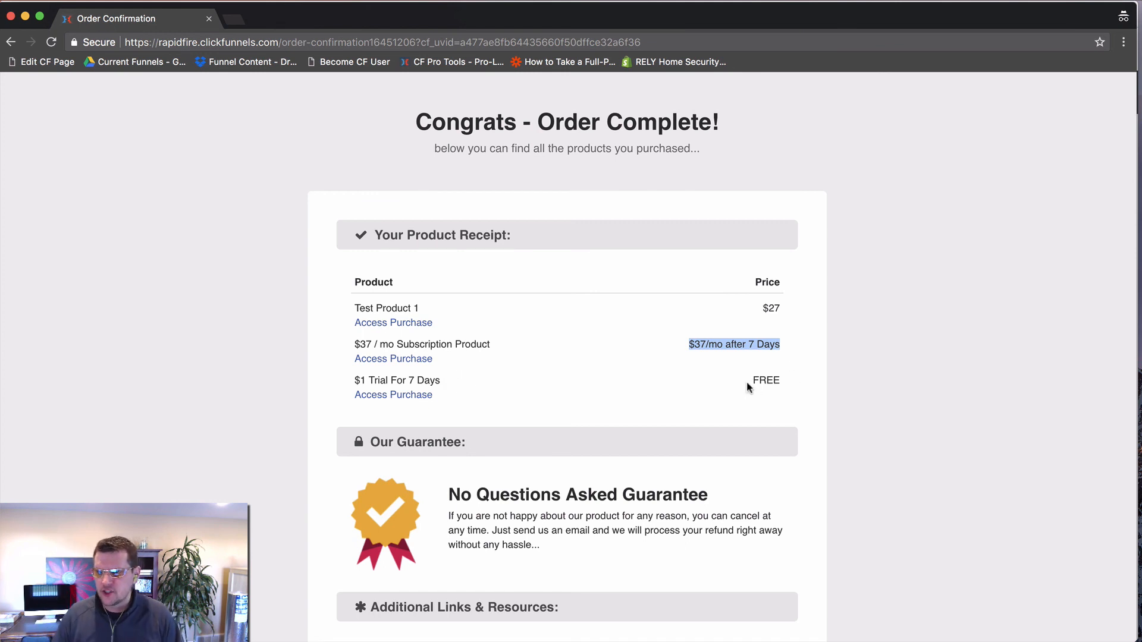
{"action": "left_click_drag", "start_coordinate": [751, 381], "coordinate": [762, 381]}
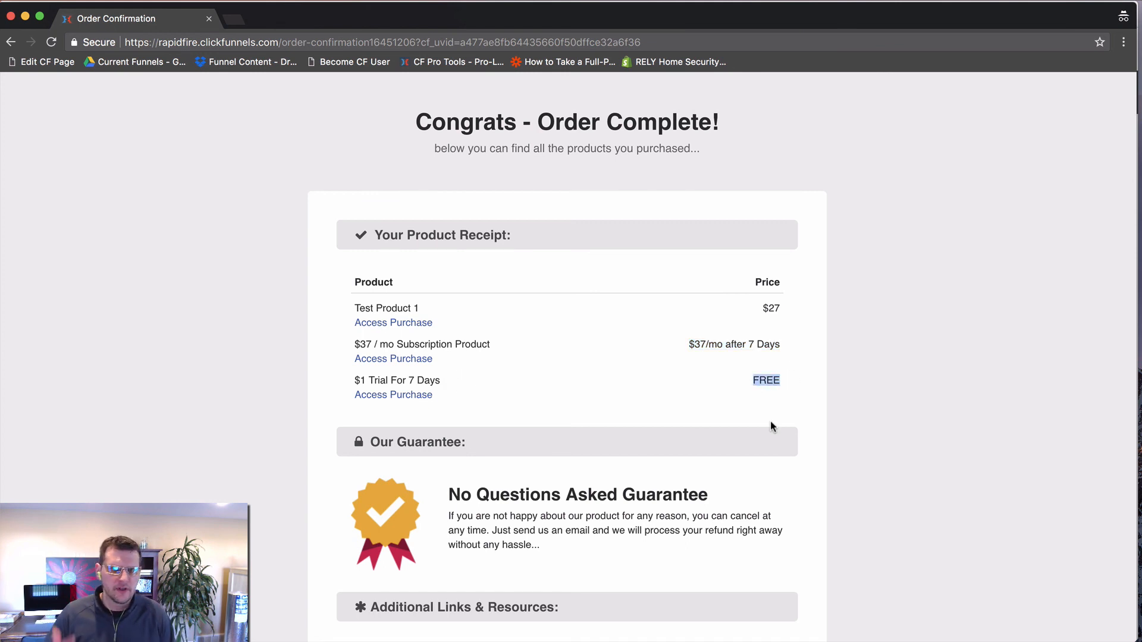